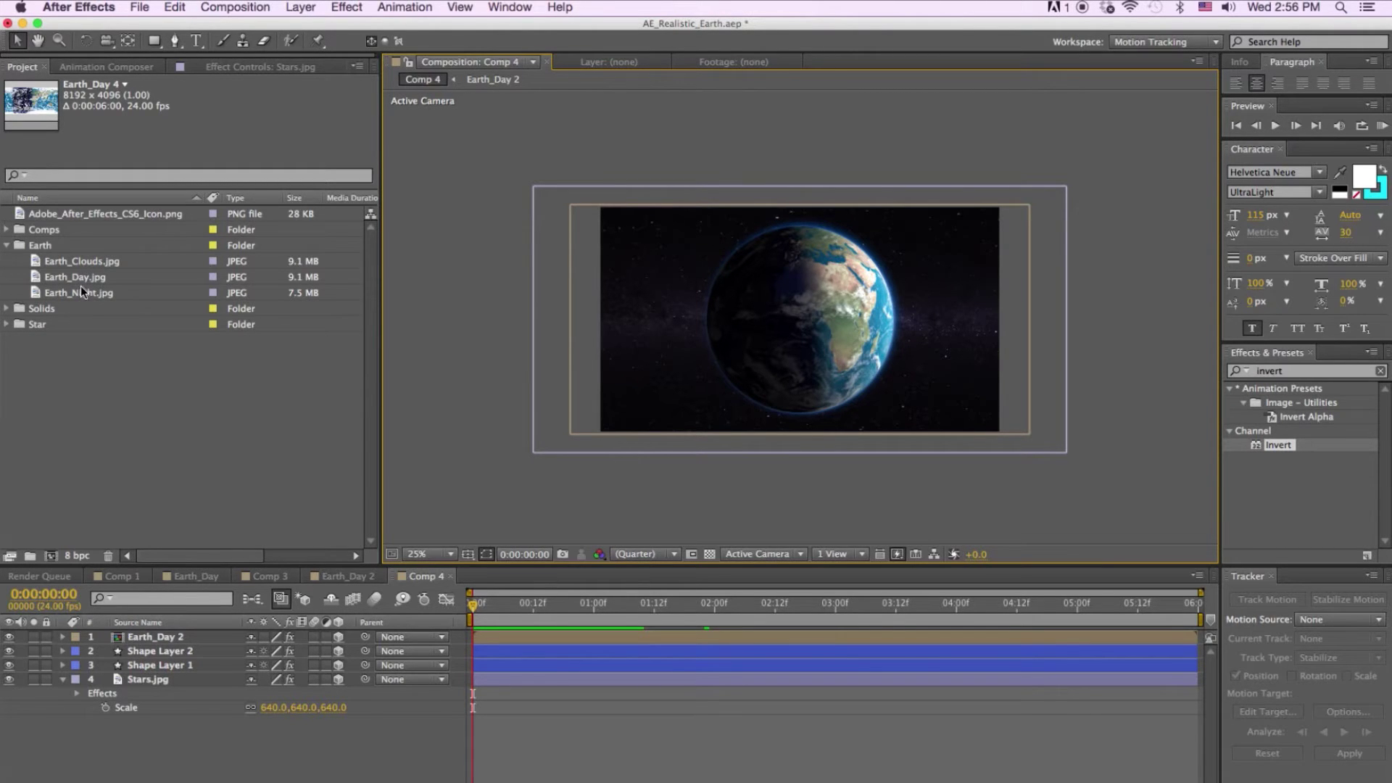
Create a composition from Earth_Day.jpg and add Earth_Night.jpg above it, scaled to 61%.
{"action": "left_click_drag", "start_coordinate": [78, 276], "coordinate": [51, 553]}
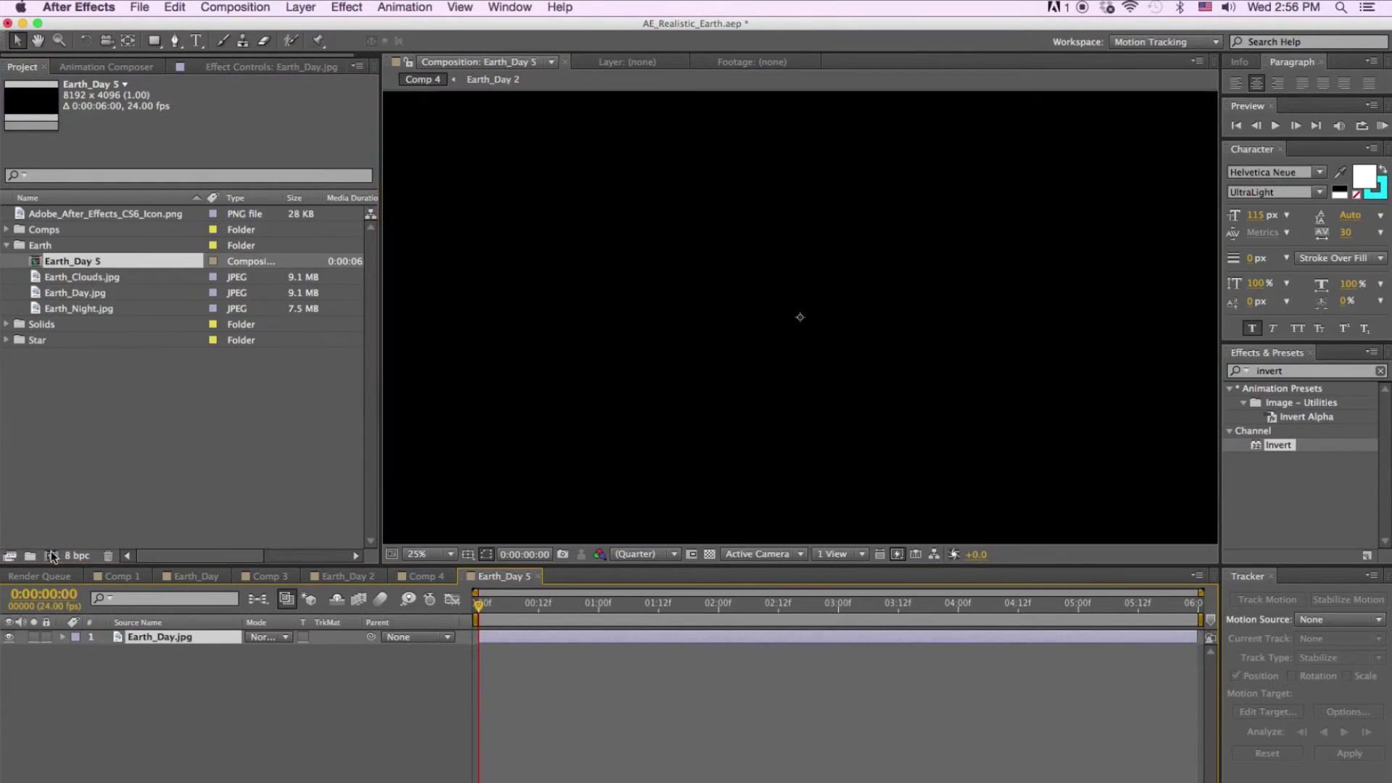
{"action": "key", "text": "comma"}
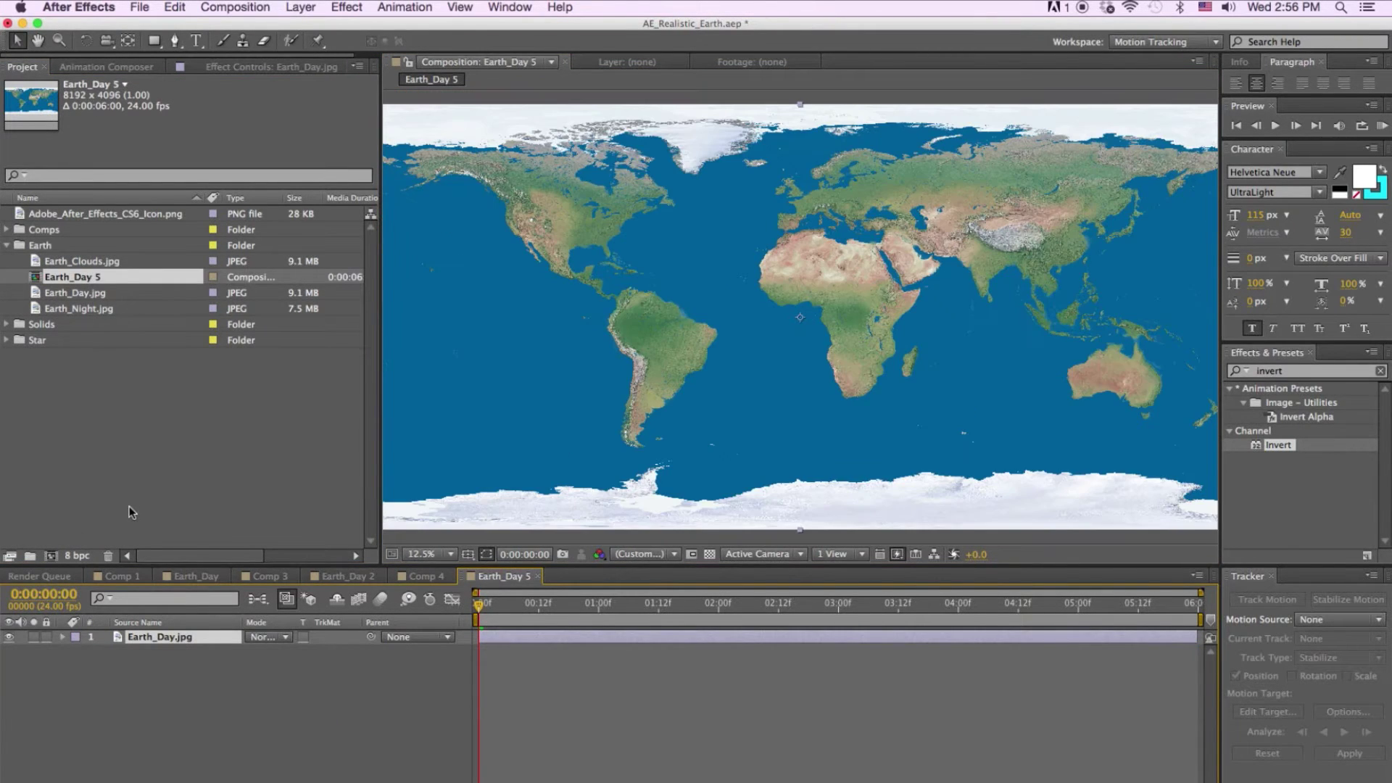
{"action": "key", "text": "comma"}
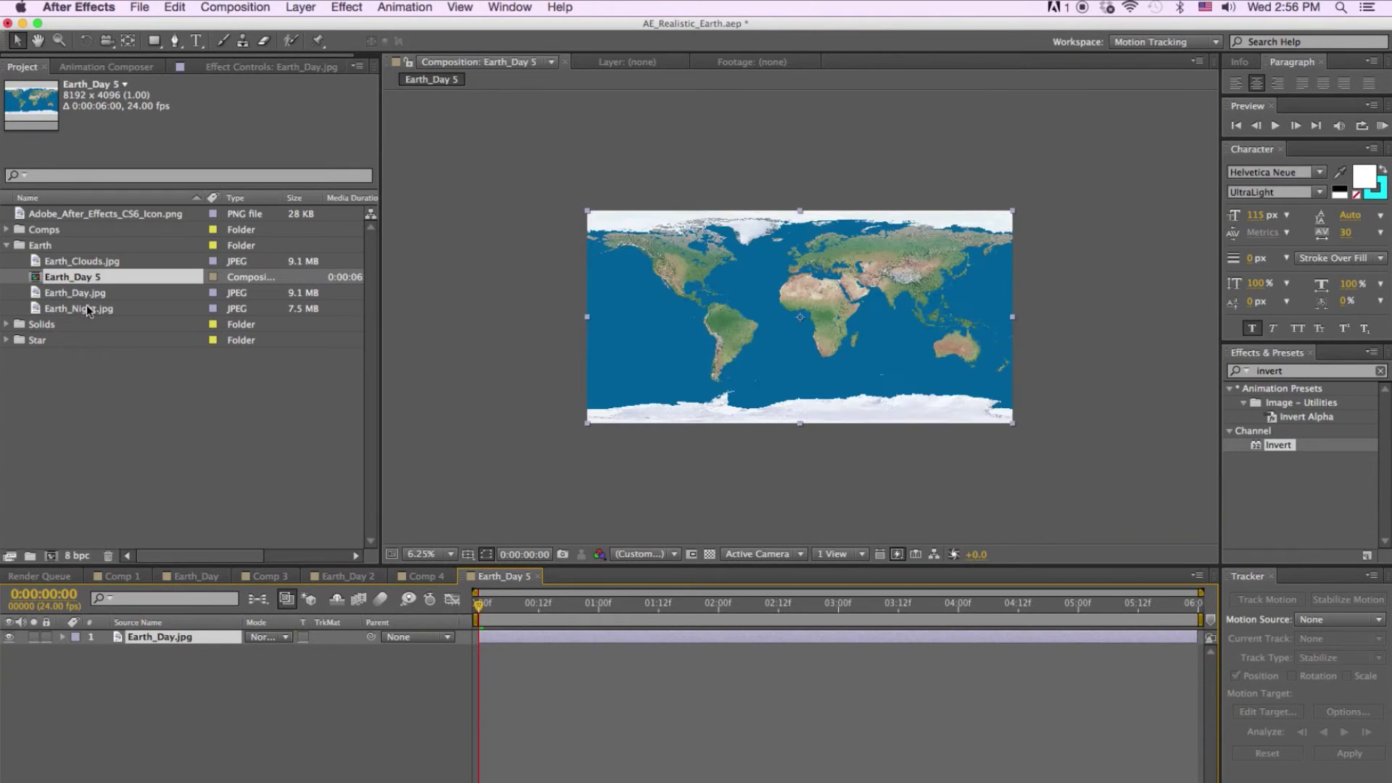
{"action": "left_click_drag", "start_coordinate": [83, 308], "coordinate": [284, 656]}
{"action": "key", "text": "s"}
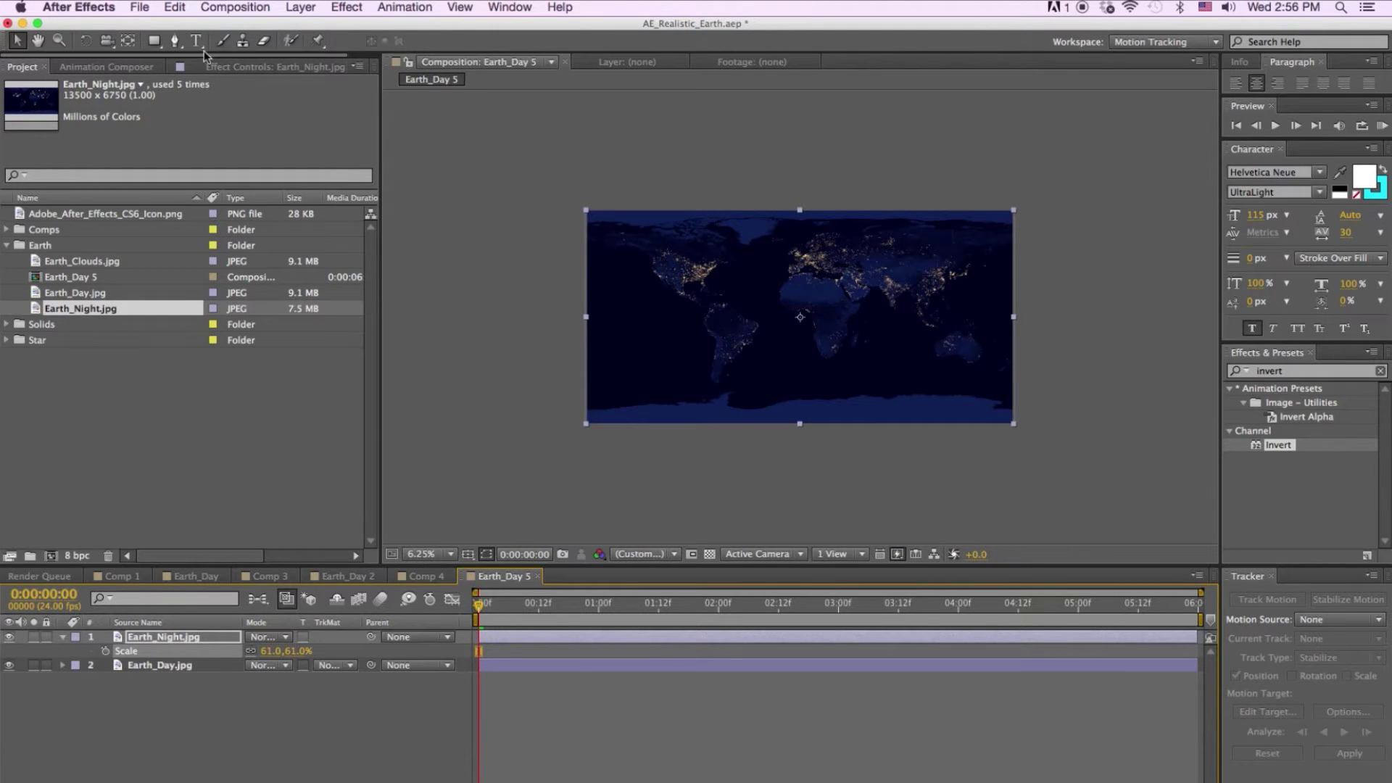
Mask the Earth_Night.jpg layer to a full-height vertical band over the Americas and Atlantic, with a 500-pixel mask feather.
{"action": "left_click", "coordinate": [155, 41]}
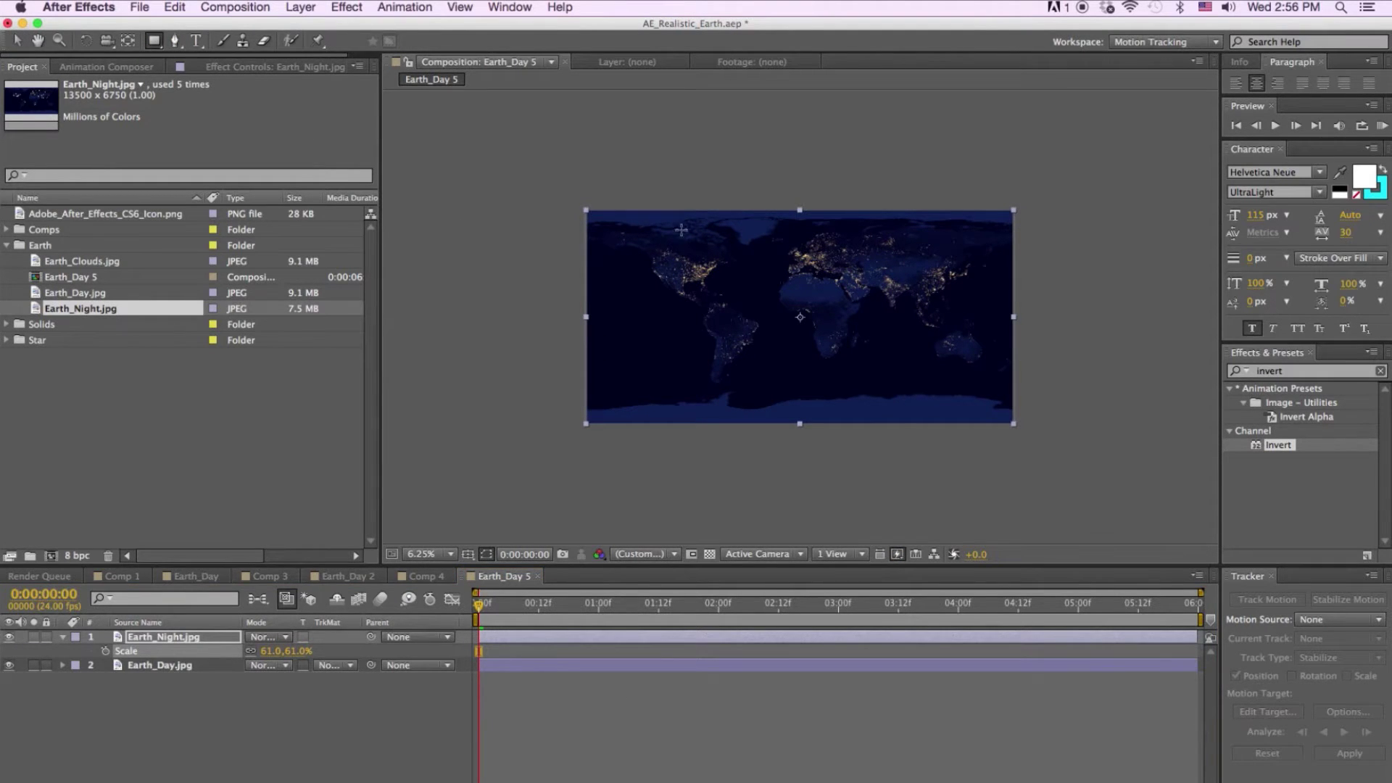
{"action": "left_click_drag", "start_coordinate": [657, 193], "coordinate": [800, 474]}
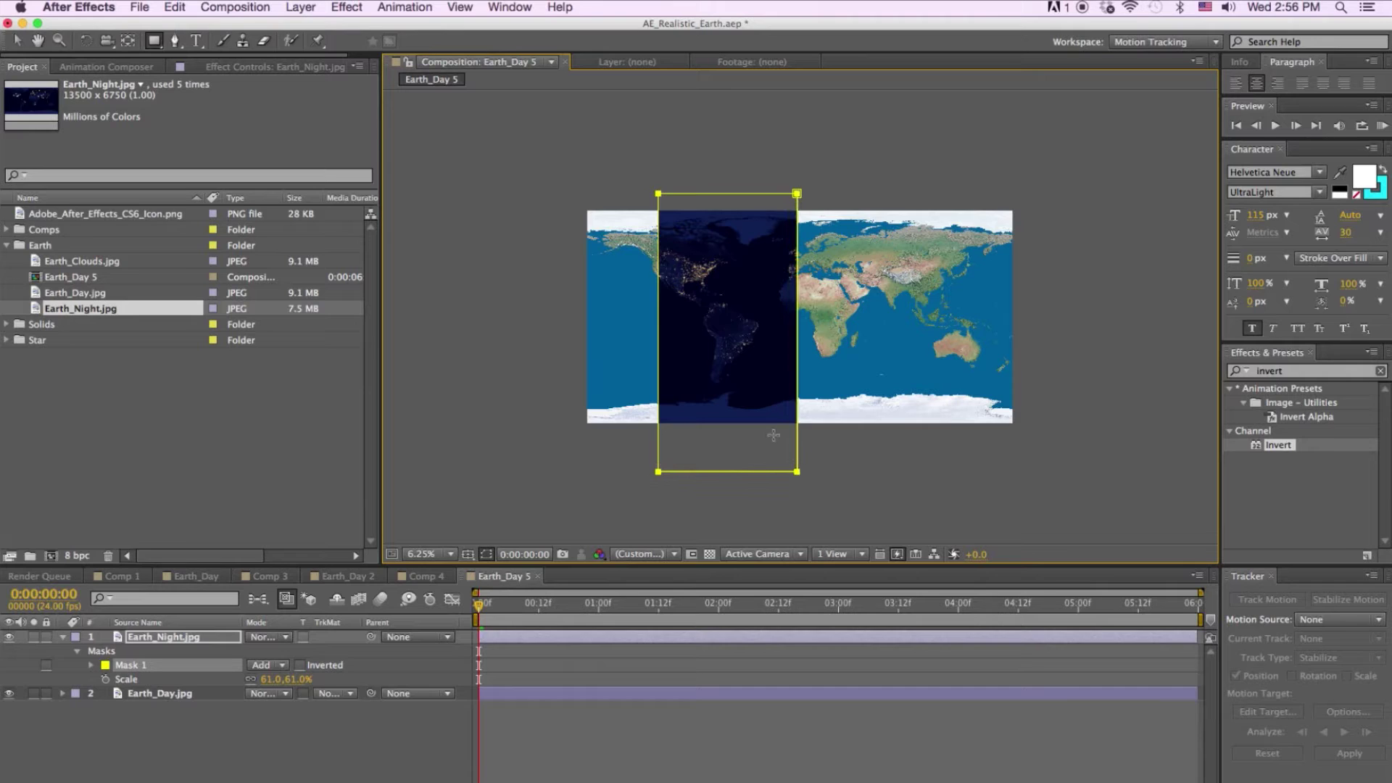
{"action": "key", "text": "f"}
{"action": "left_click", "coordinate": [288, 666]}
{"action": "type", "text": "500"}
{"action": "key", "text": "Return"}
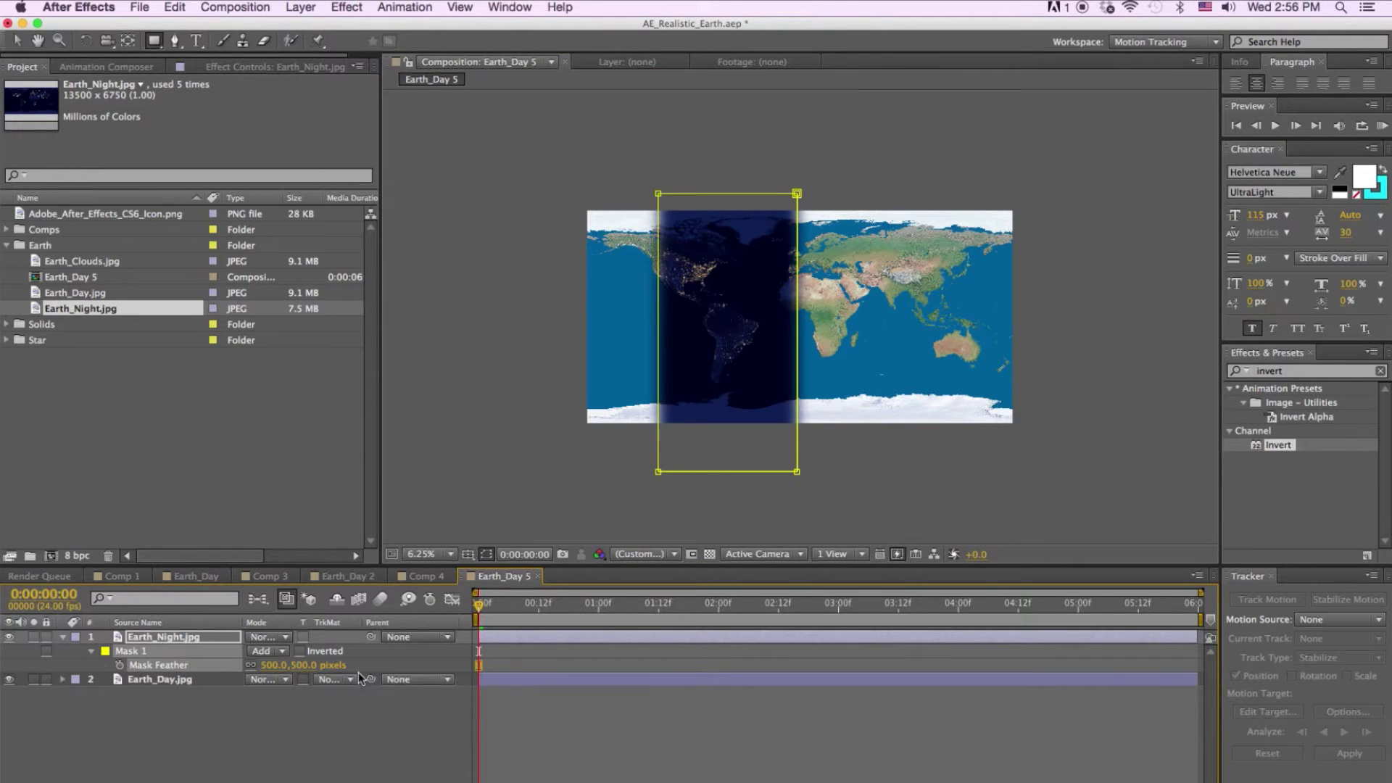
{"action": "left_click", "coordinate": [546, 663]}
{"action": "key", "text": "f"}
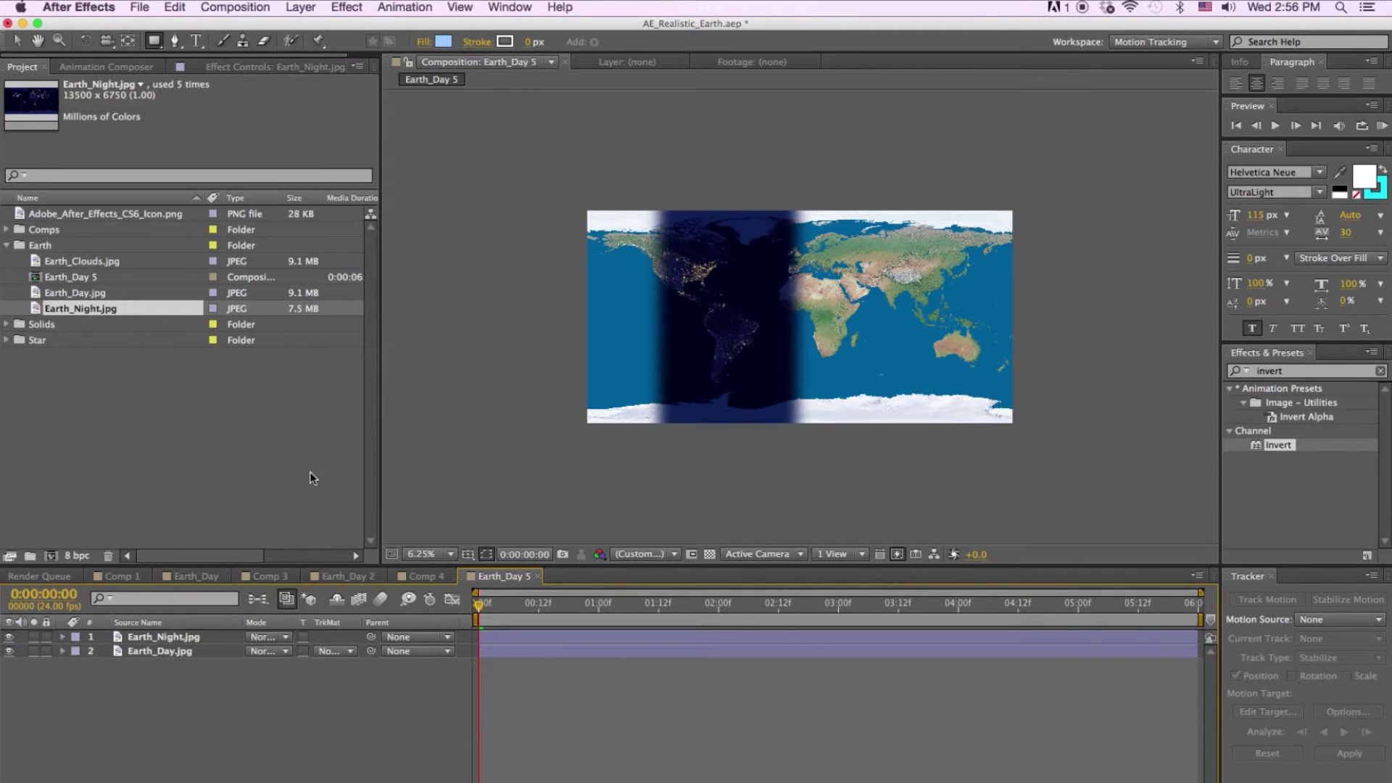
Add Earth_Clouds.jpg as the top layer and set its blending mode to Screen.
{"action": "left_click_drag", "start_coordinate": [90, 266], "coordinate": [371, 632]}
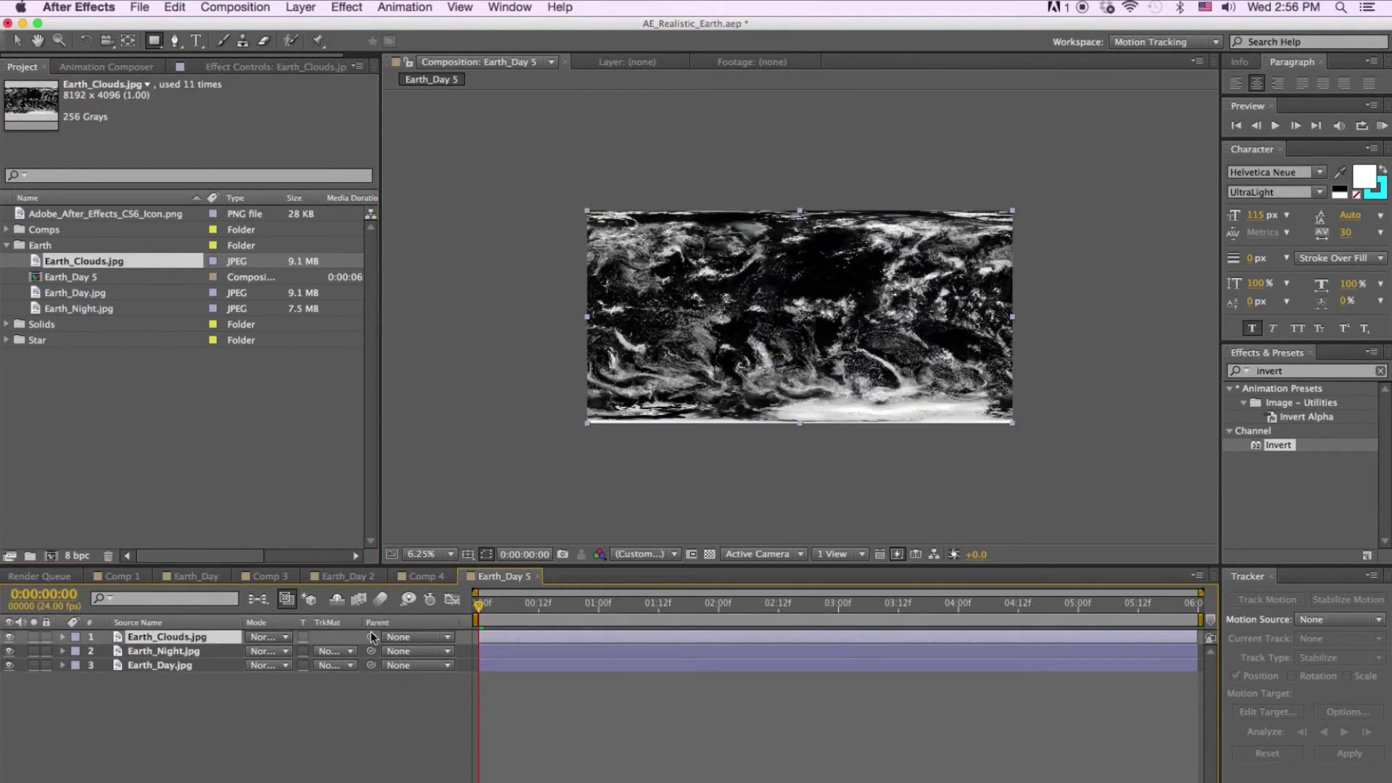
{"action": "left_click", "coordinate": [274, 638]}
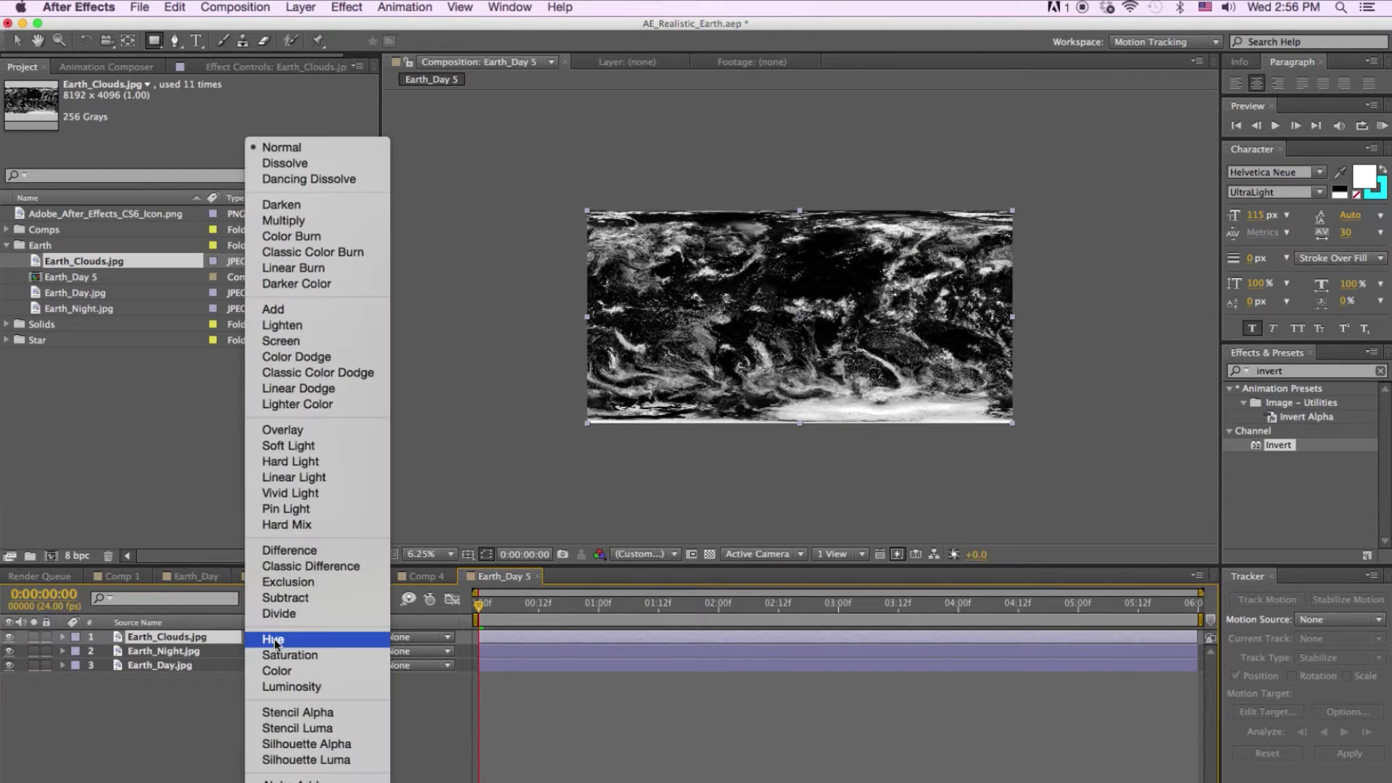
{"action": "left_click", "coordinate": [306, 339]}
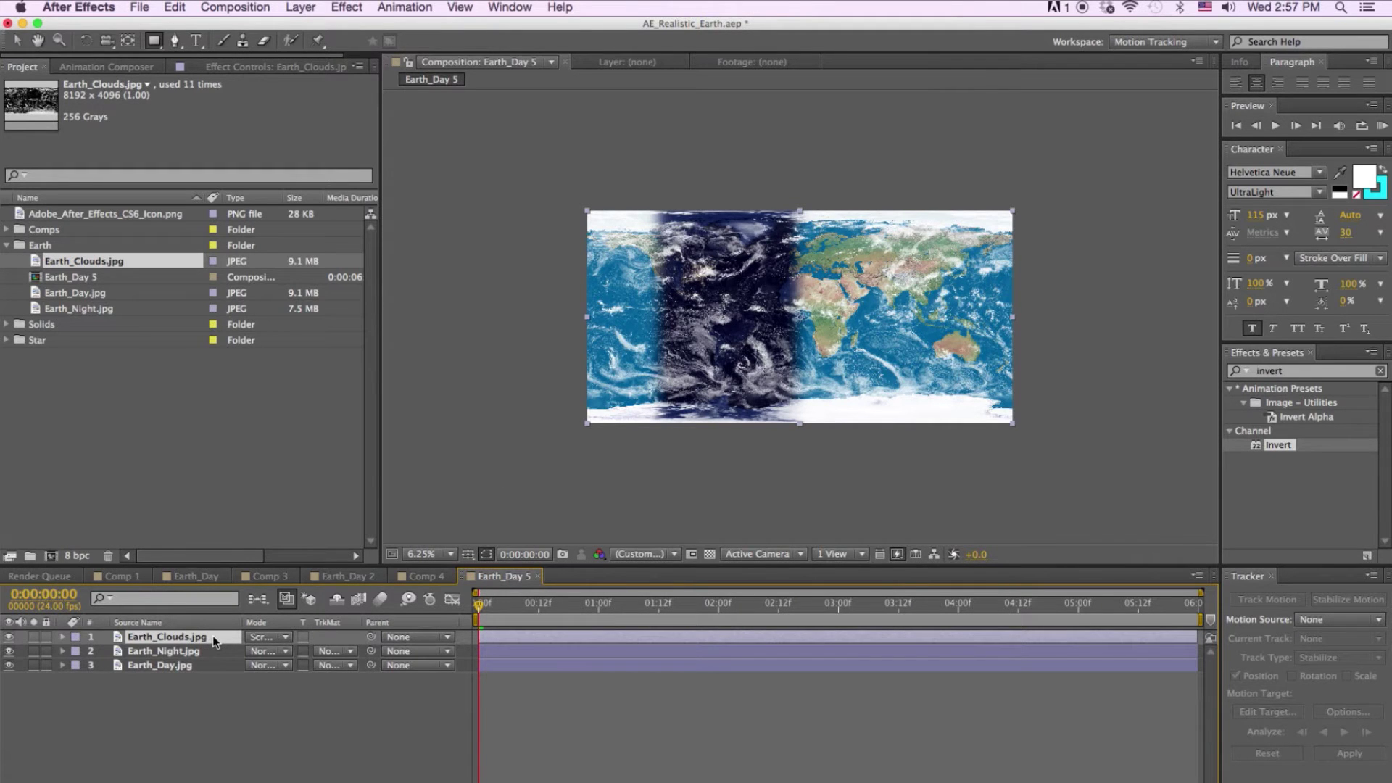
Duplicate the Earth_Clouds.jpg layer and rename the upper copy Earth_Clouds Night.jpg.
{"action": "key", "text": "super+d"}
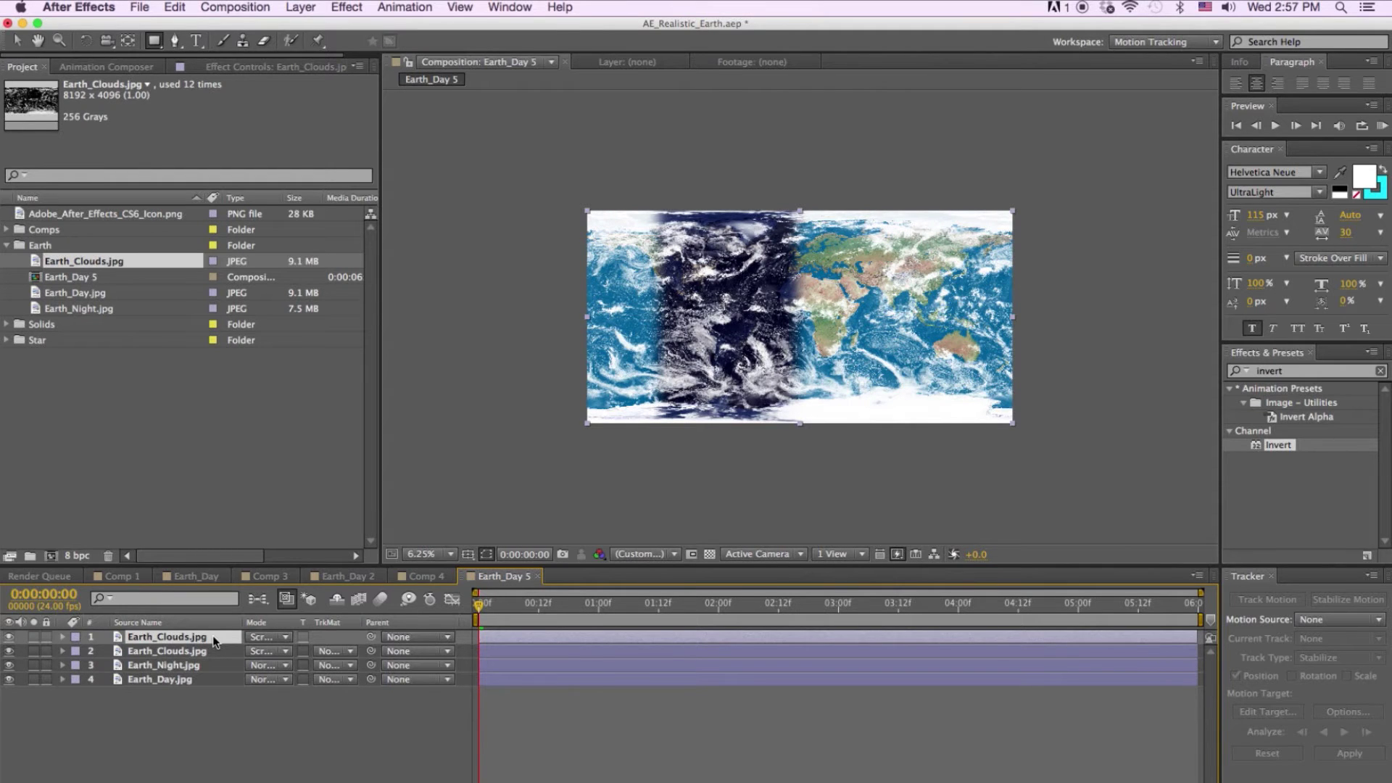
{"action": "key", "text": "Tab"}
{"action": "key", "text": "Escape"}
{"action": "key", "text": "Return"}
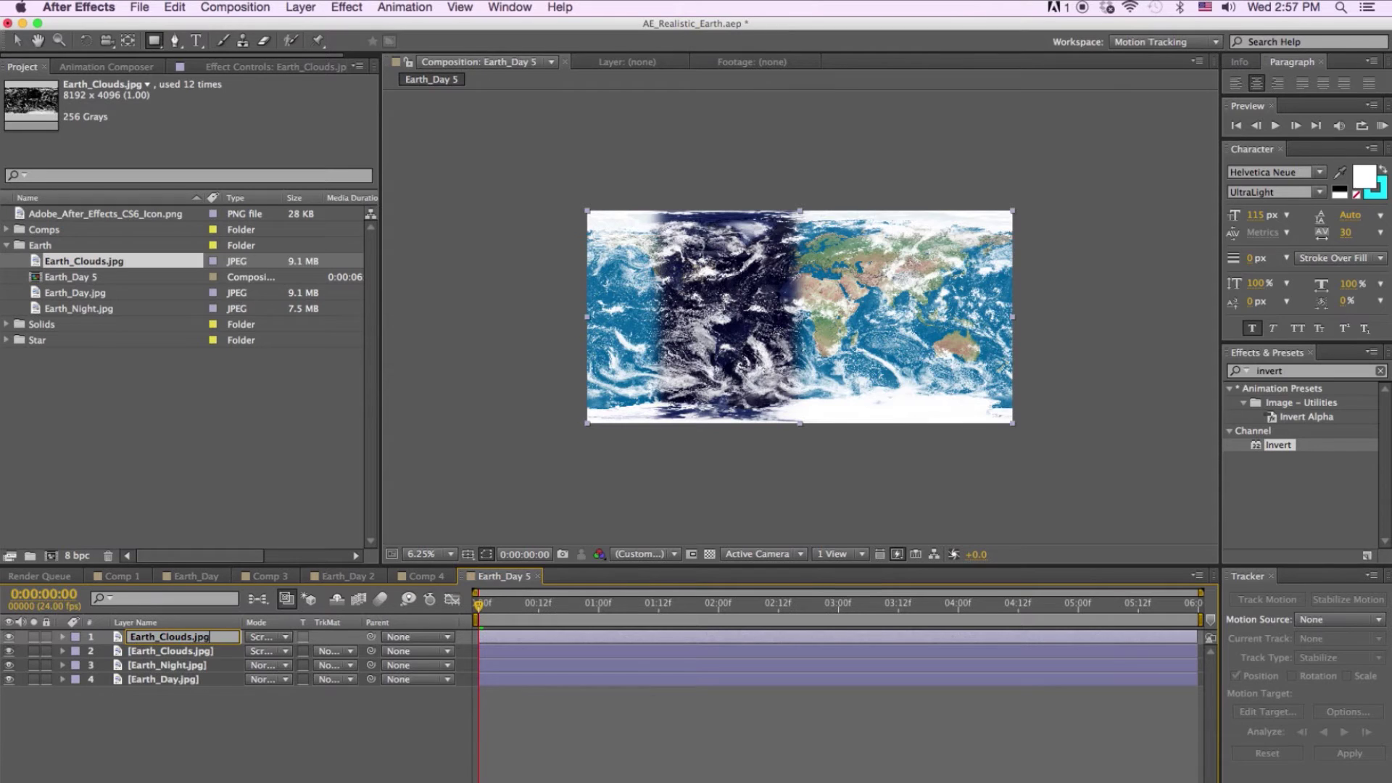
{"action": "type", "text": "Night"}
{"action": "key", "text": "Return"}
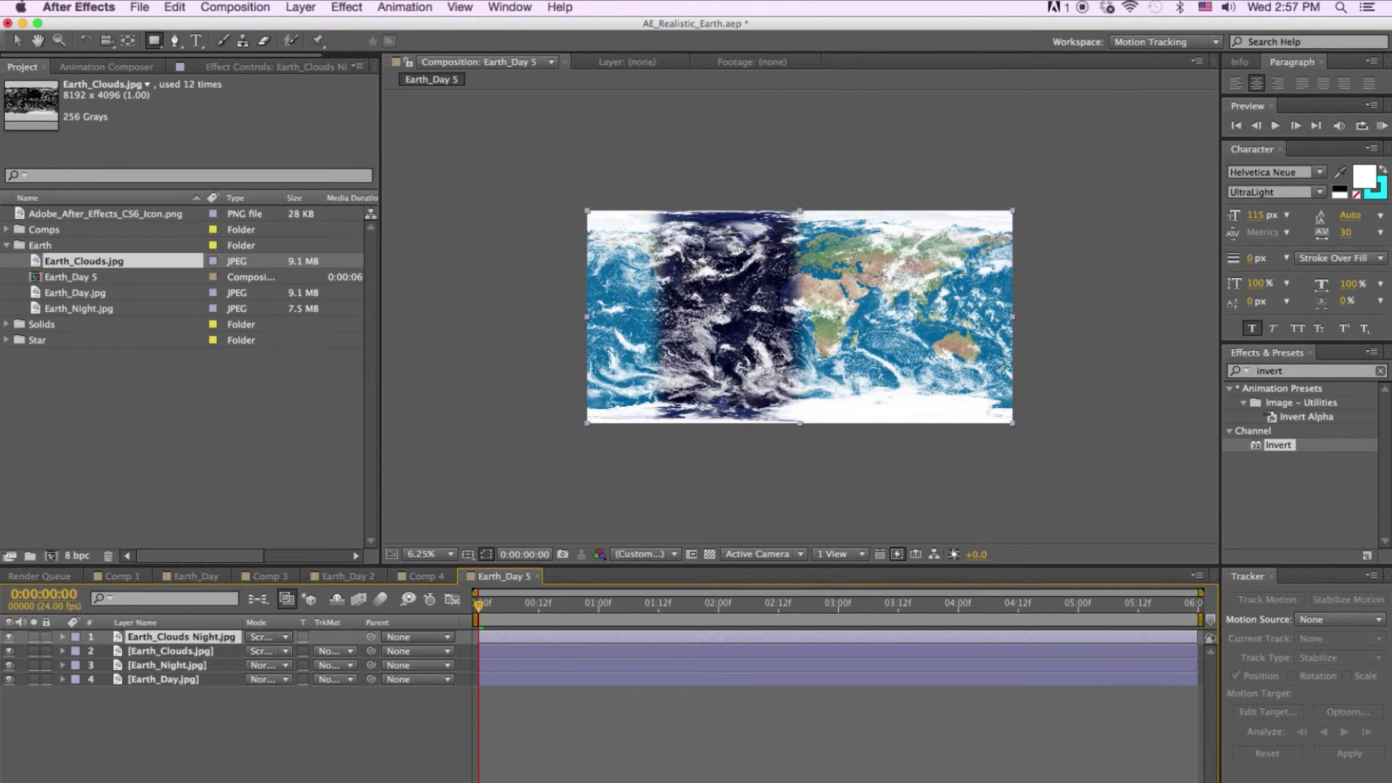
Mask the Earth_Clouds Night.jpg layer to the dark night band and feather the mask by 500 pixels.
{"action": "left_click_drag", "start_coordinate": [655, 205], "coordinate": [793, 435]}
{"action": "key", "text": "f"}
{"action": "left_click", "coordinate": [284, 666]}
{"action": "type", "text": "500"}
{"action": "key", "text": "Return"}
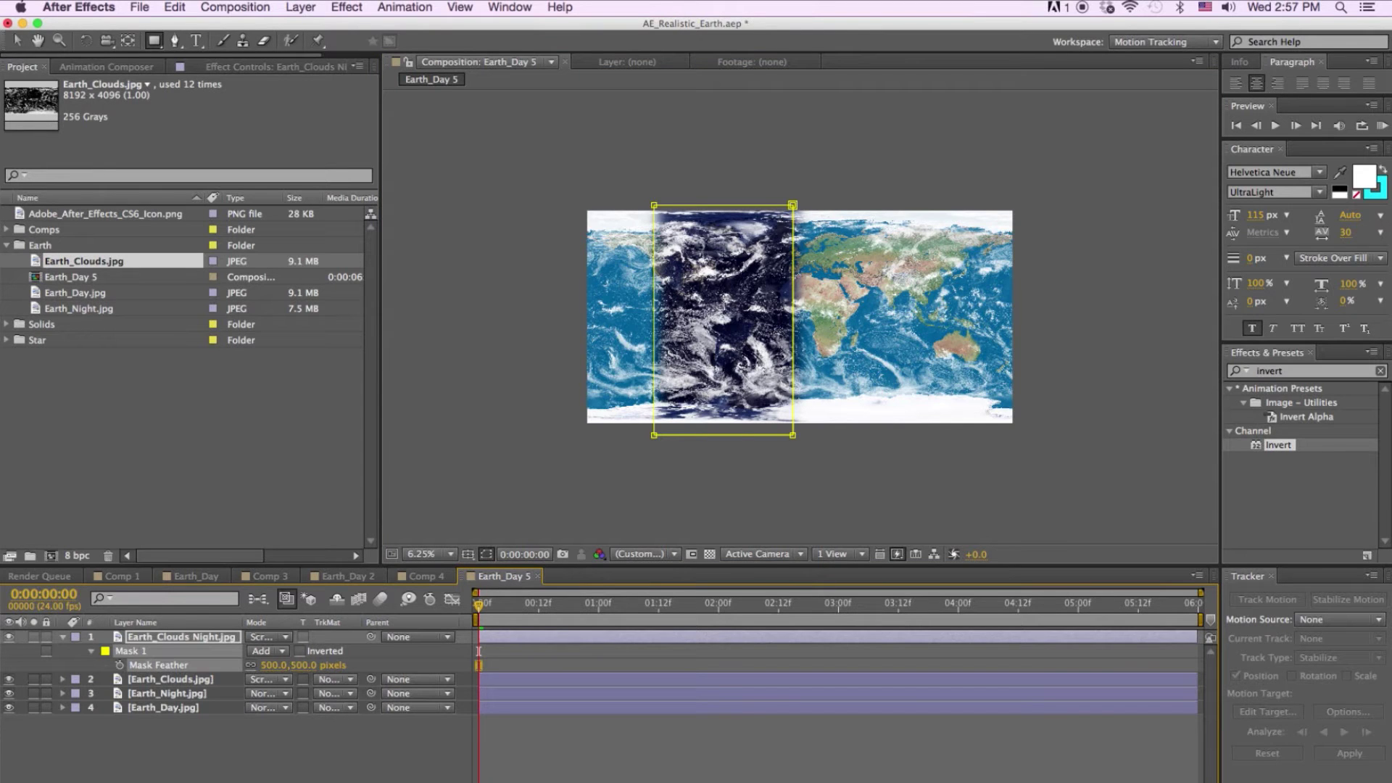
Set the opacity of the Earth_Clouds Night.jpg layer to 30%.
{"action": "key", "text": "t"}
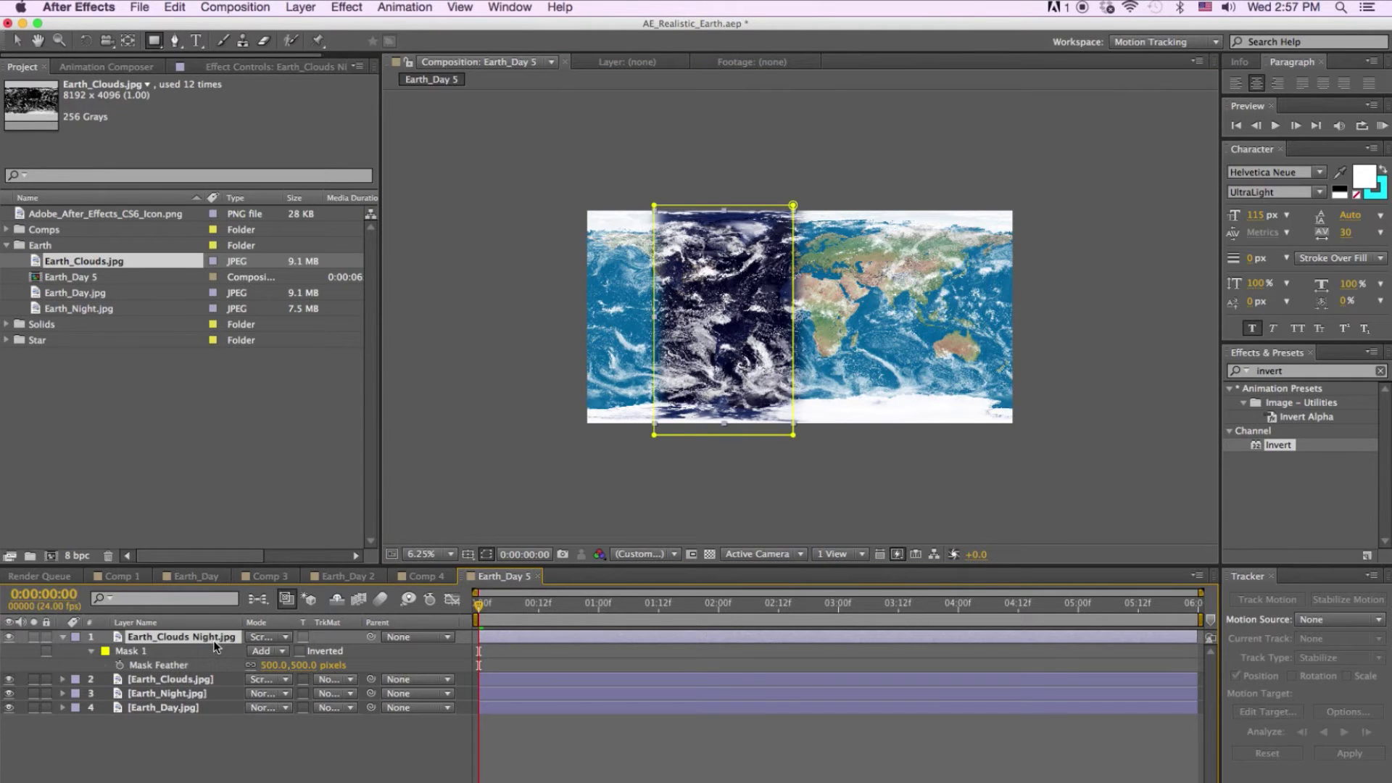
{"action": "left_click", "coordinate": [257, 651]}
{"action": "type", "text": "50"}
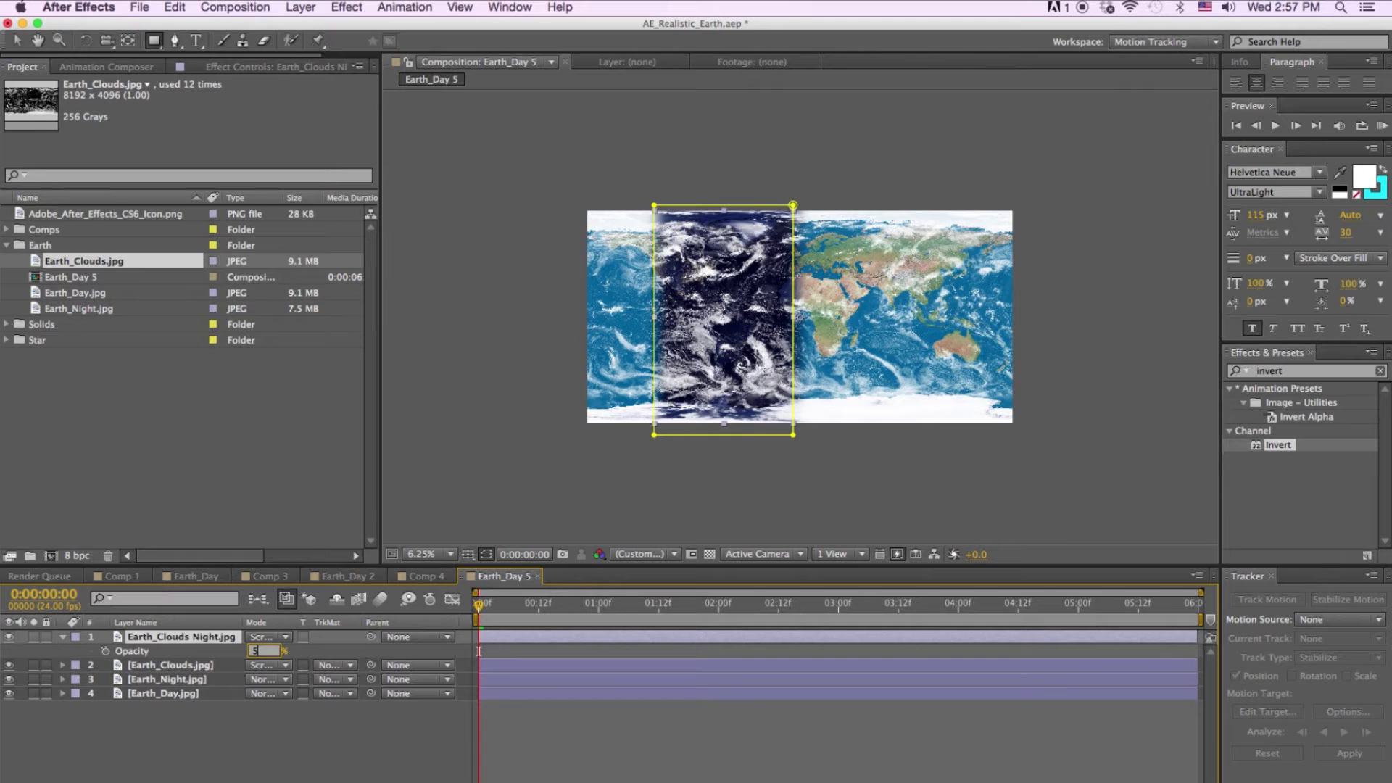
{"action": "key", "text": "Return"}
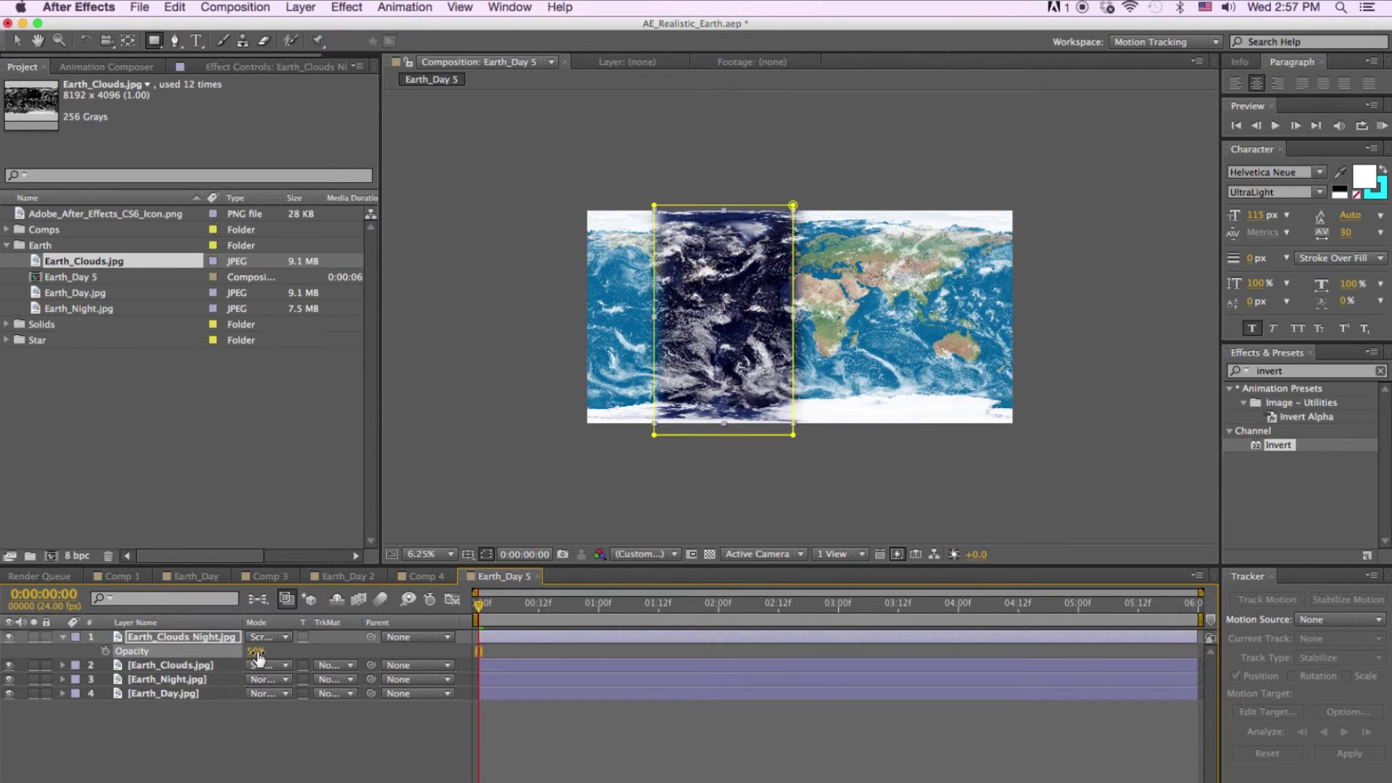
{"action": "type", "text": "30"}
{"action": "key", "text": "Return"}
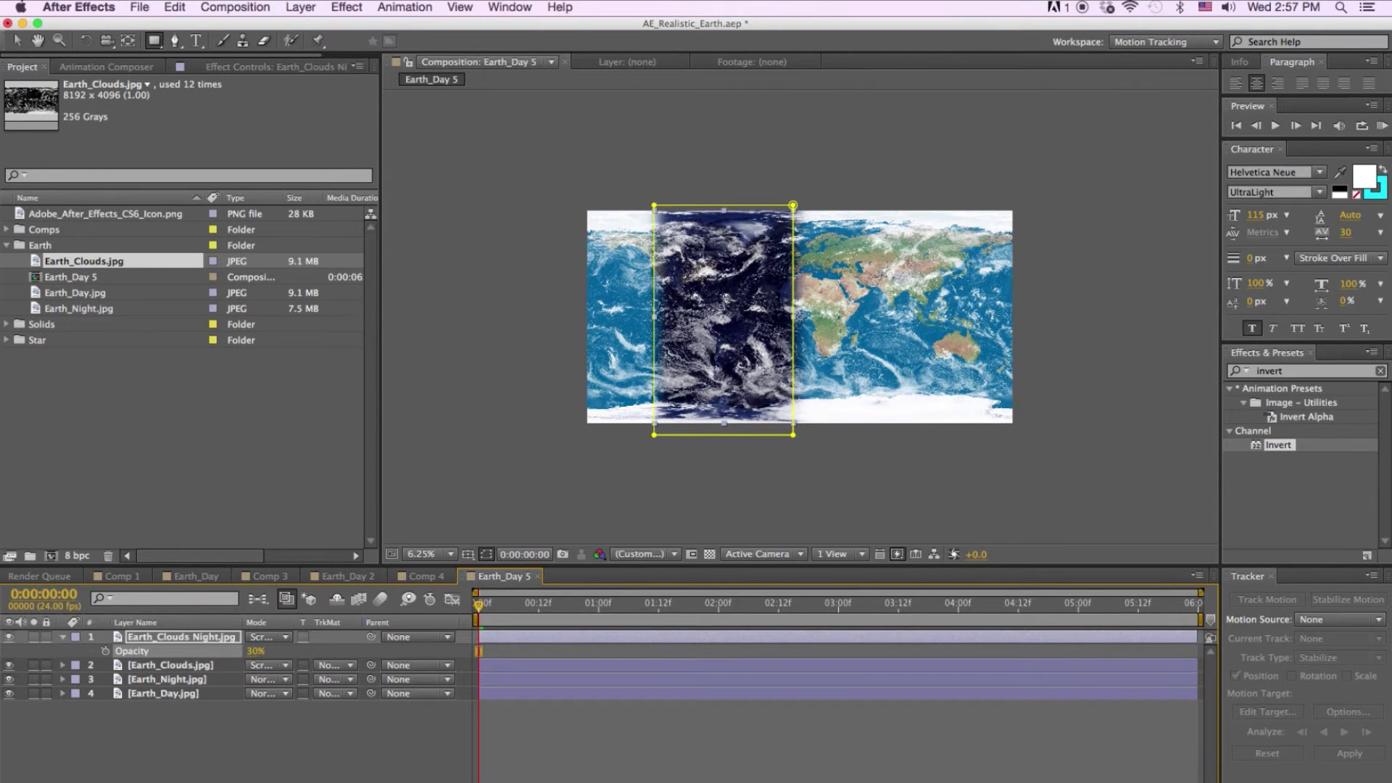
Rename the lower clouds layer Earth_Clouds Day.jpg.
{"action": "left_click", "coordinate": [498, 666]}
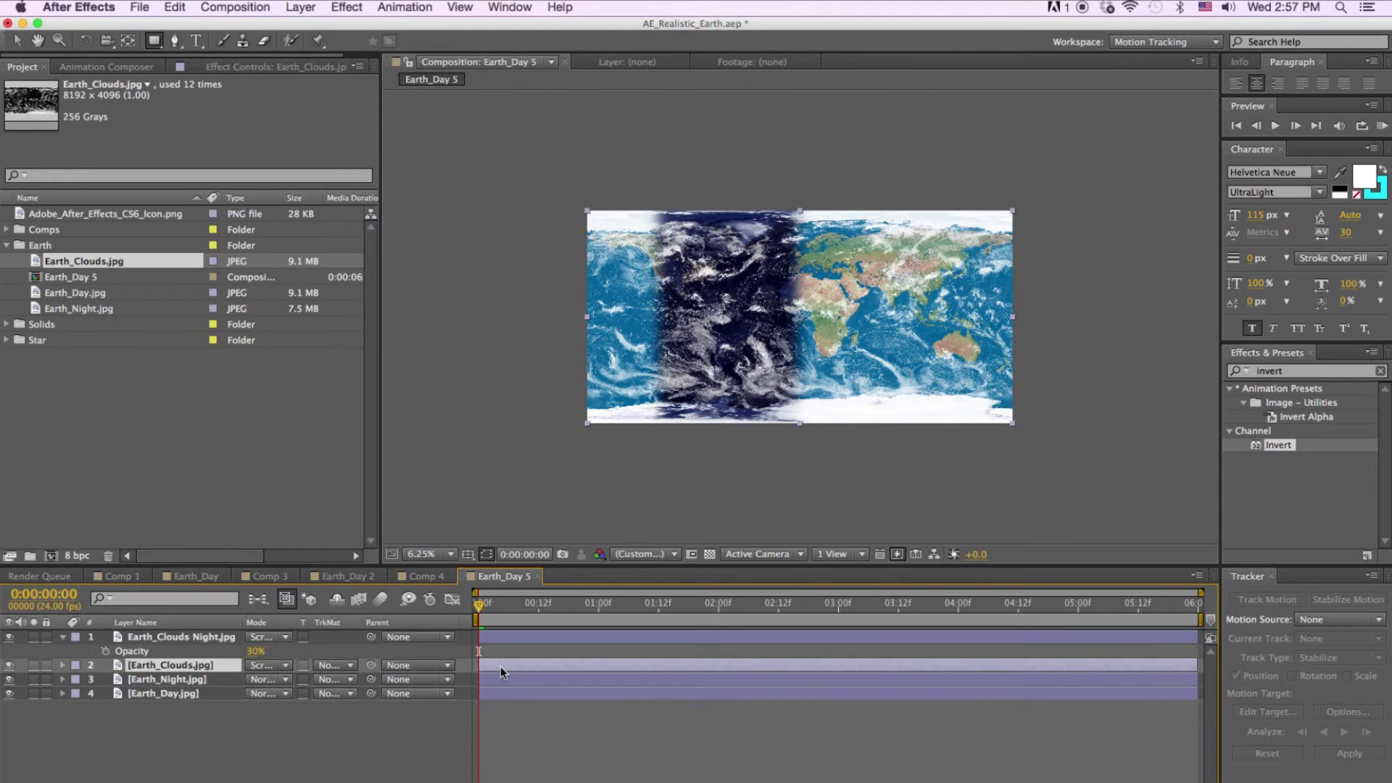
{"action": "key", "text": "Return"}
{"action": "left_click", "coordinate": [131, 665]}
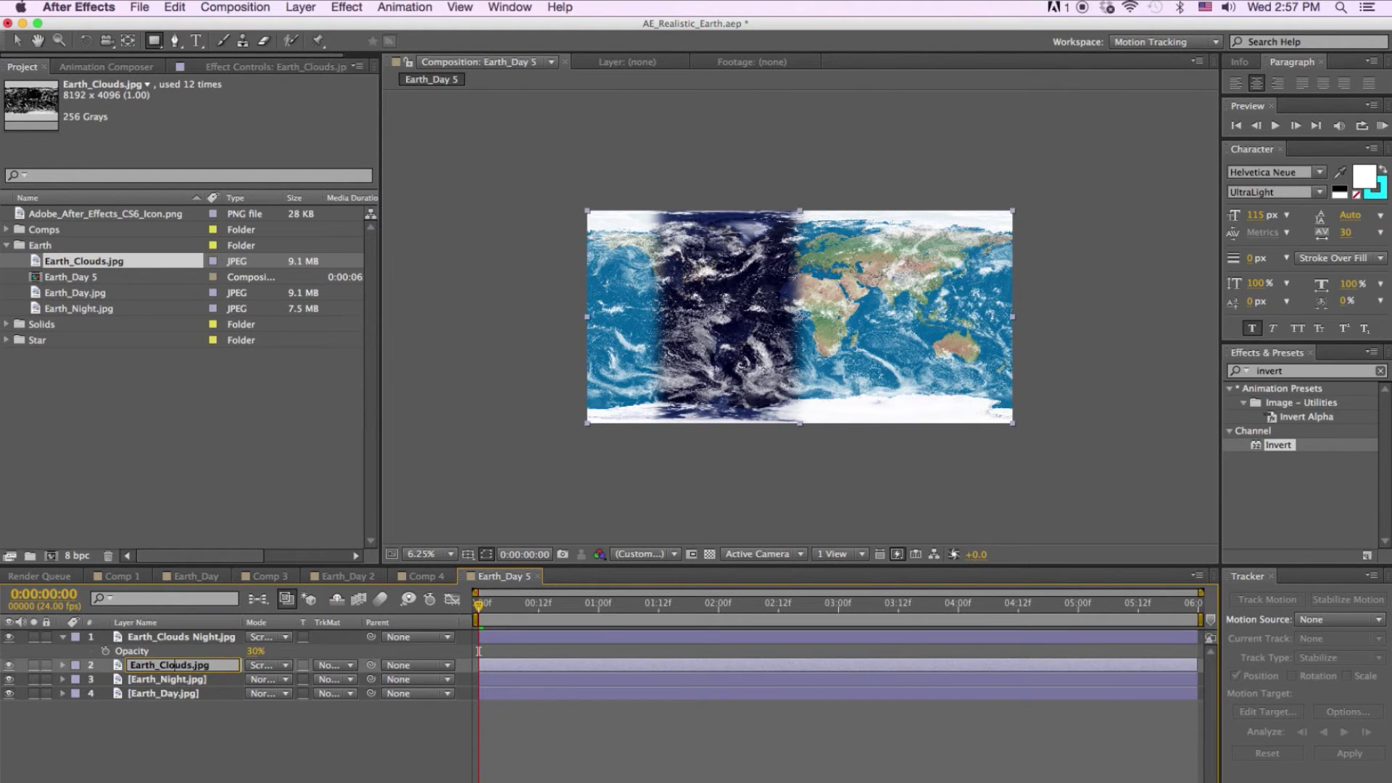
{"action": "type", "text": "Day"}
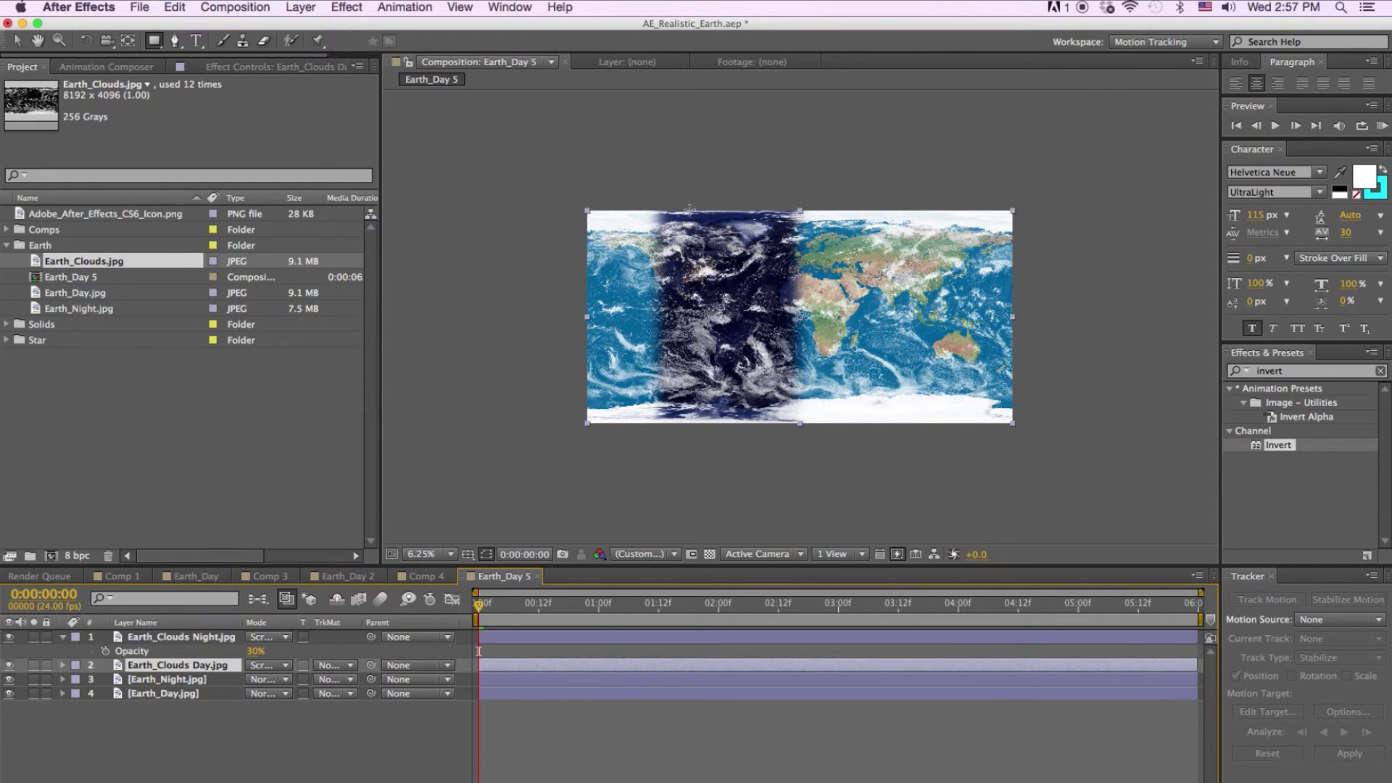
Draw a rectangular mask over the night band on the Earth_Clouds Day.jpg layer and set it to Subtract.
{"action": "mouse_move", "coordinate": [654, 204]}
{"action": "left_mouse_down"}
{"action": "mouse_move", "coordinate": [727, 299]}
{"action": "mouse_move", "coordinate": [798, 433]}
{"action": "left_mouse_up"}
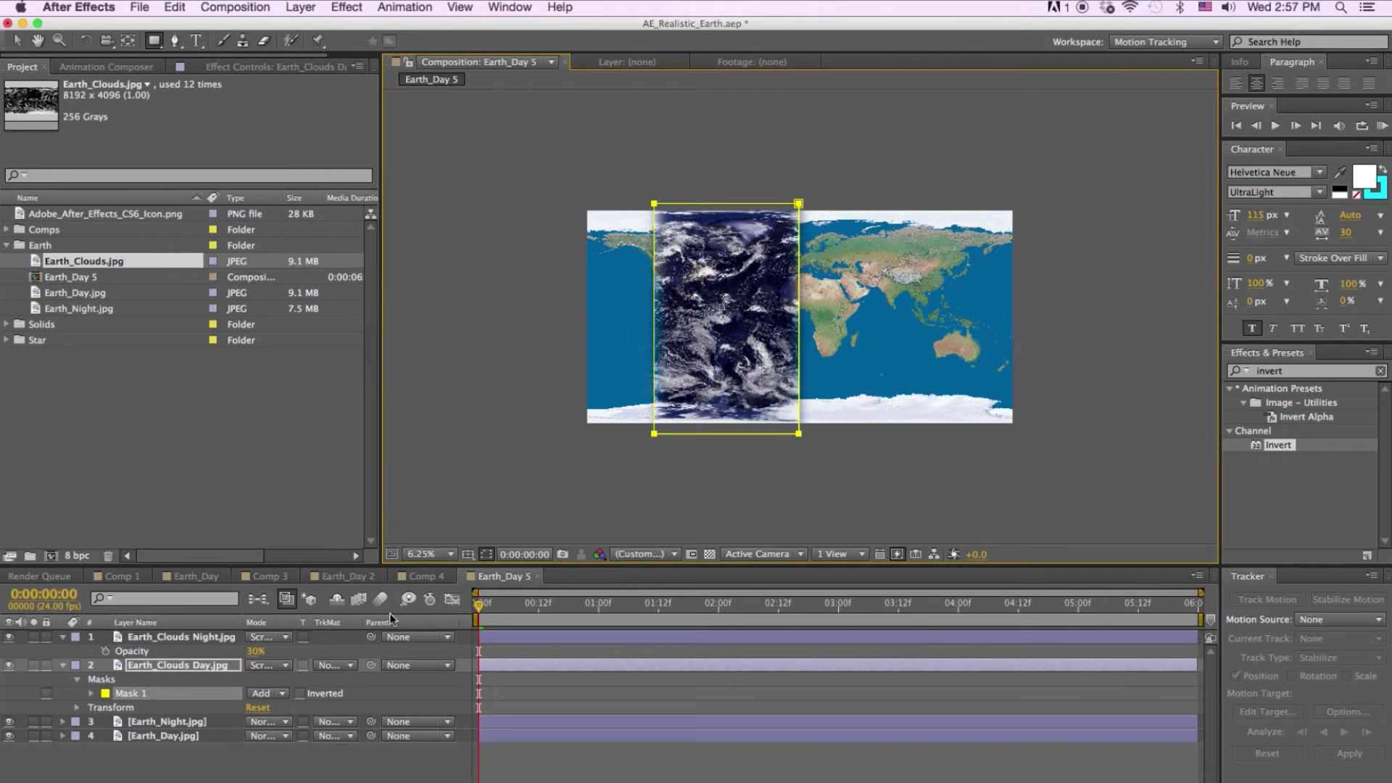
{"action": "left_click", "coordinate": [266, 693]}
{"action": "left_click", "coordinate": [268, 743]}
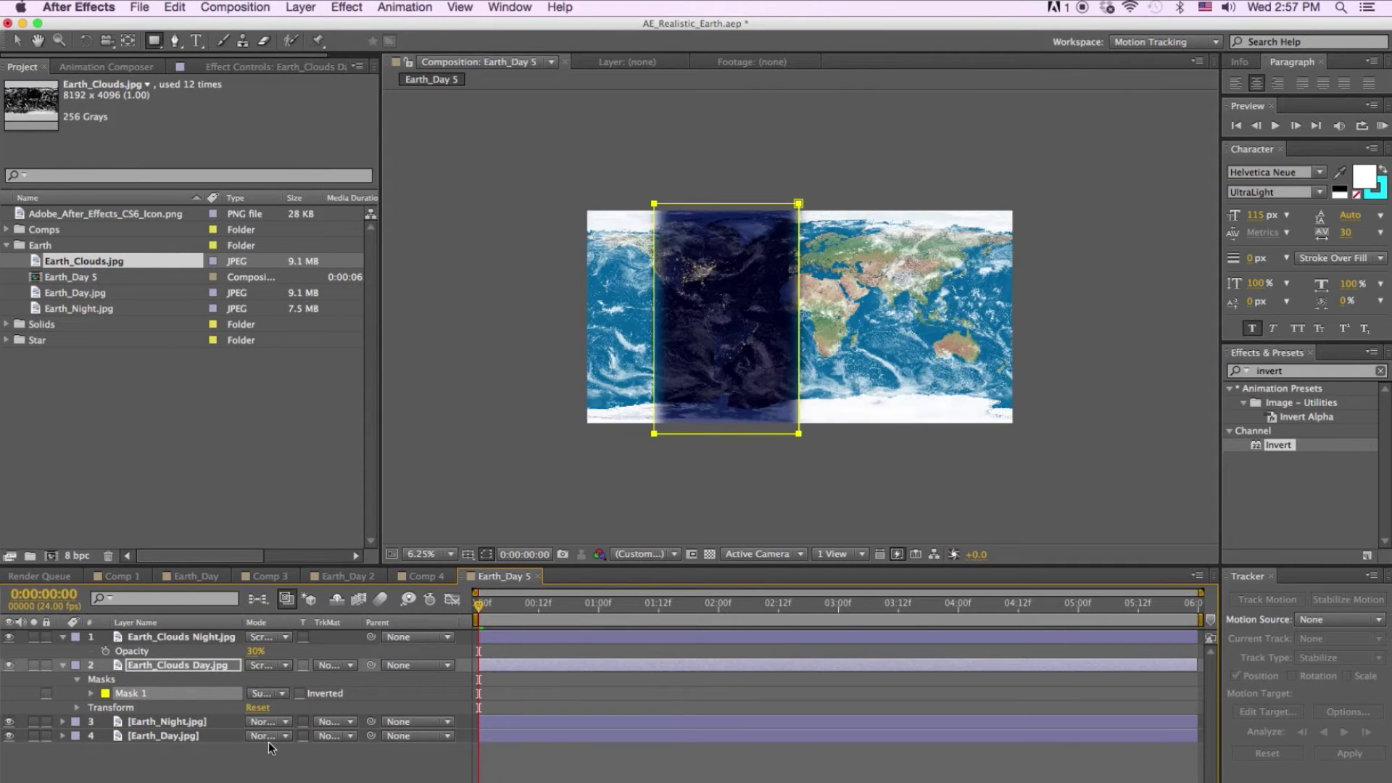
Feather the Earth_Clouds Day.jpg mask by 500 pixels, then deselect the layer and collapse the open layer properties.
{"action": "key", "text": "f"}
{"action": "left_click", "coordinate": [285, 693]}
{"action": "type", "text": "500"}
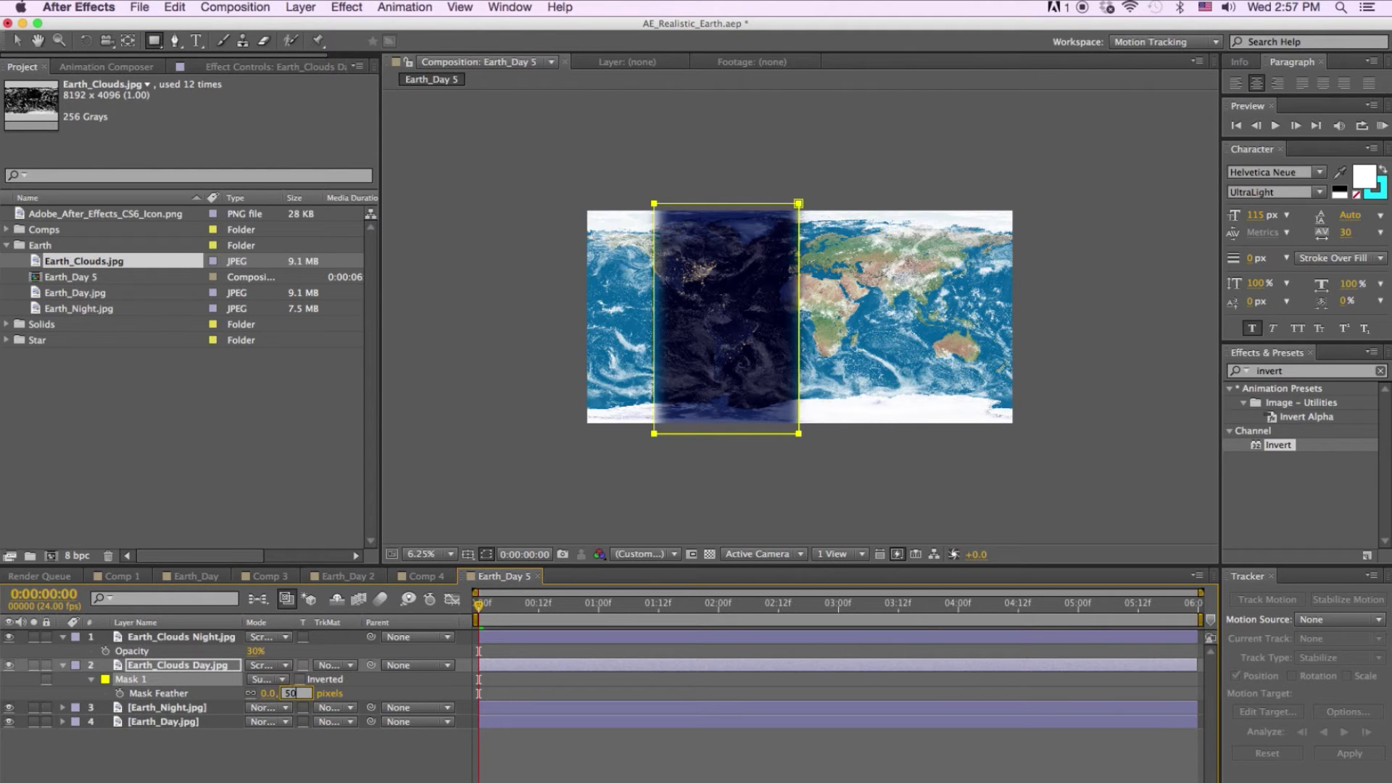
{"action": "key", "text": "Return"}
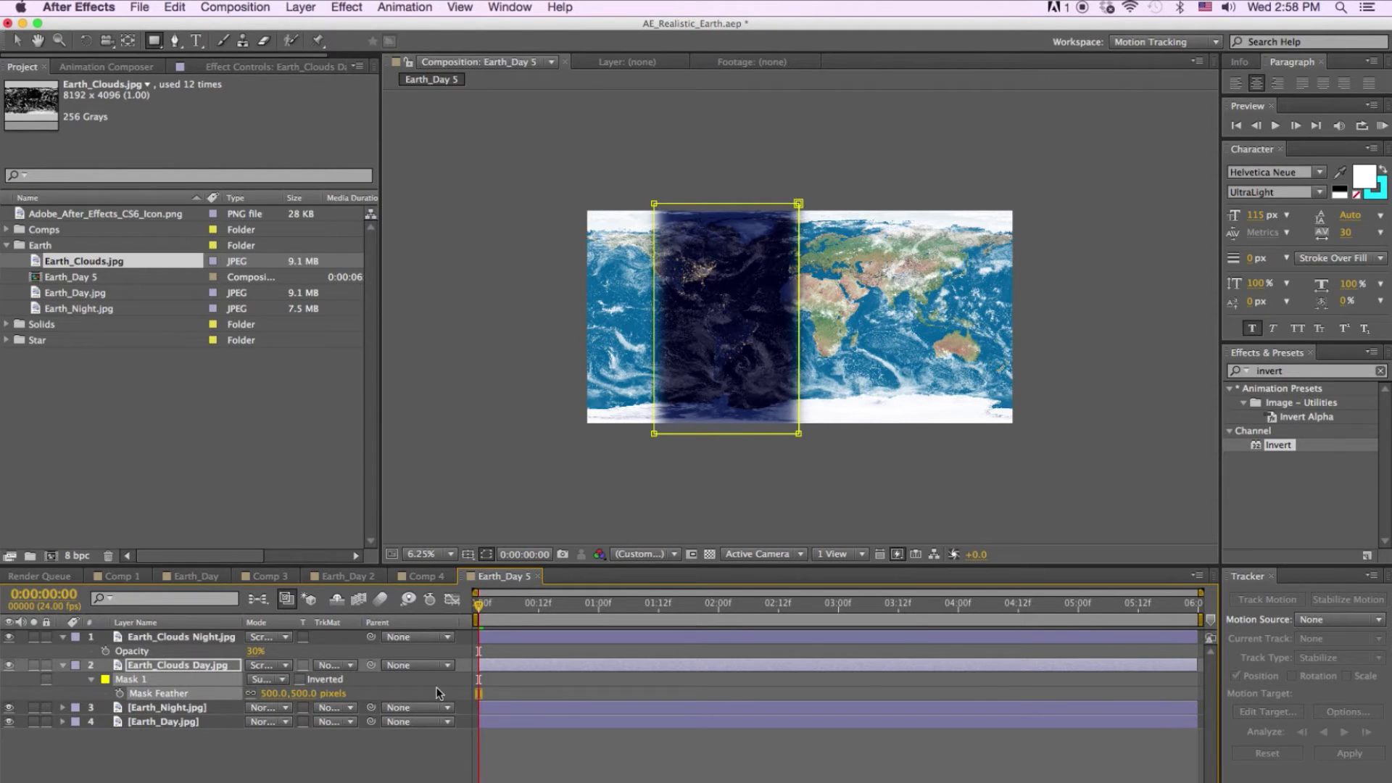
{"action": "left_click", "coordinate": [502, 684]}
{"action": "key", "text": "m"}
{"action": "key", "text": "m"}
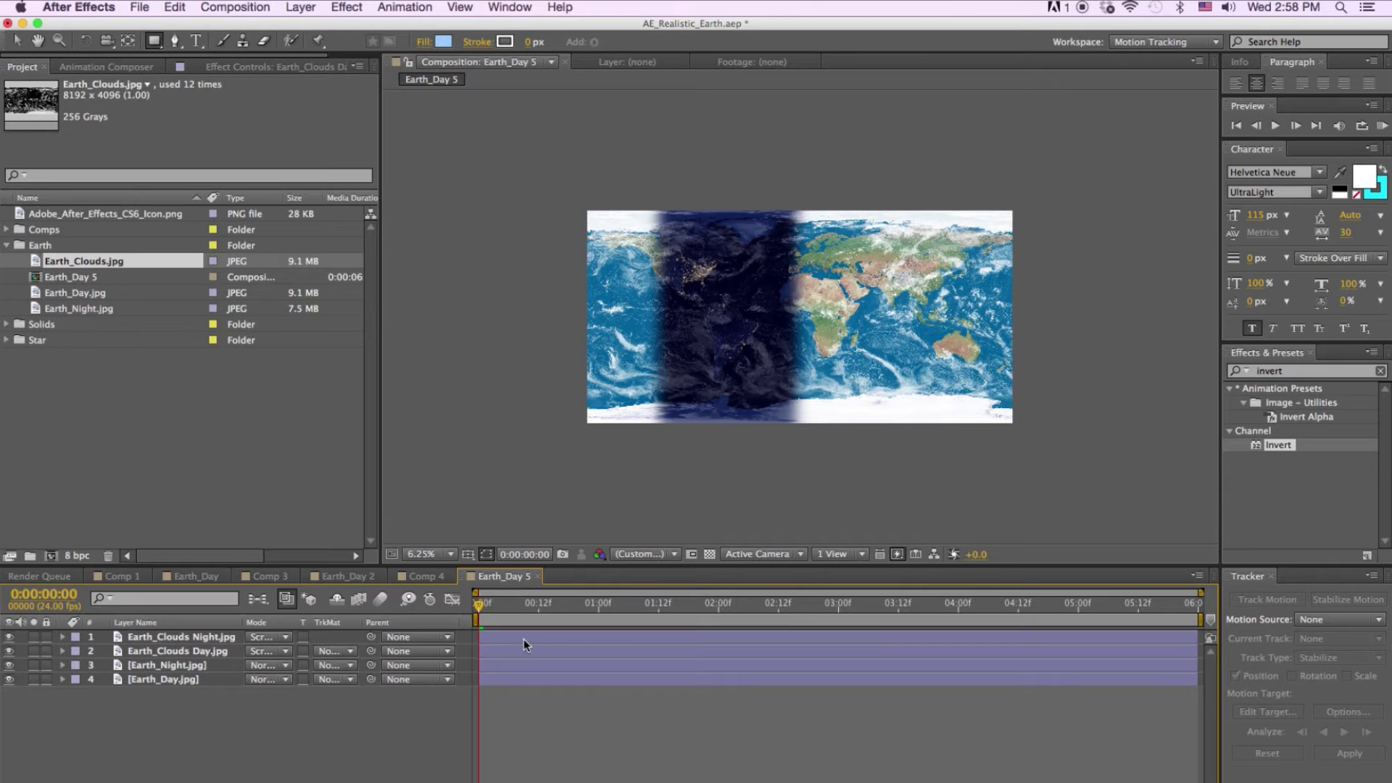
Duplicate the Earth_Clouds Day.jpg layer and apply the Invert effect to the copy.
{"action": "left_click", "coordinate": [190, 651]}
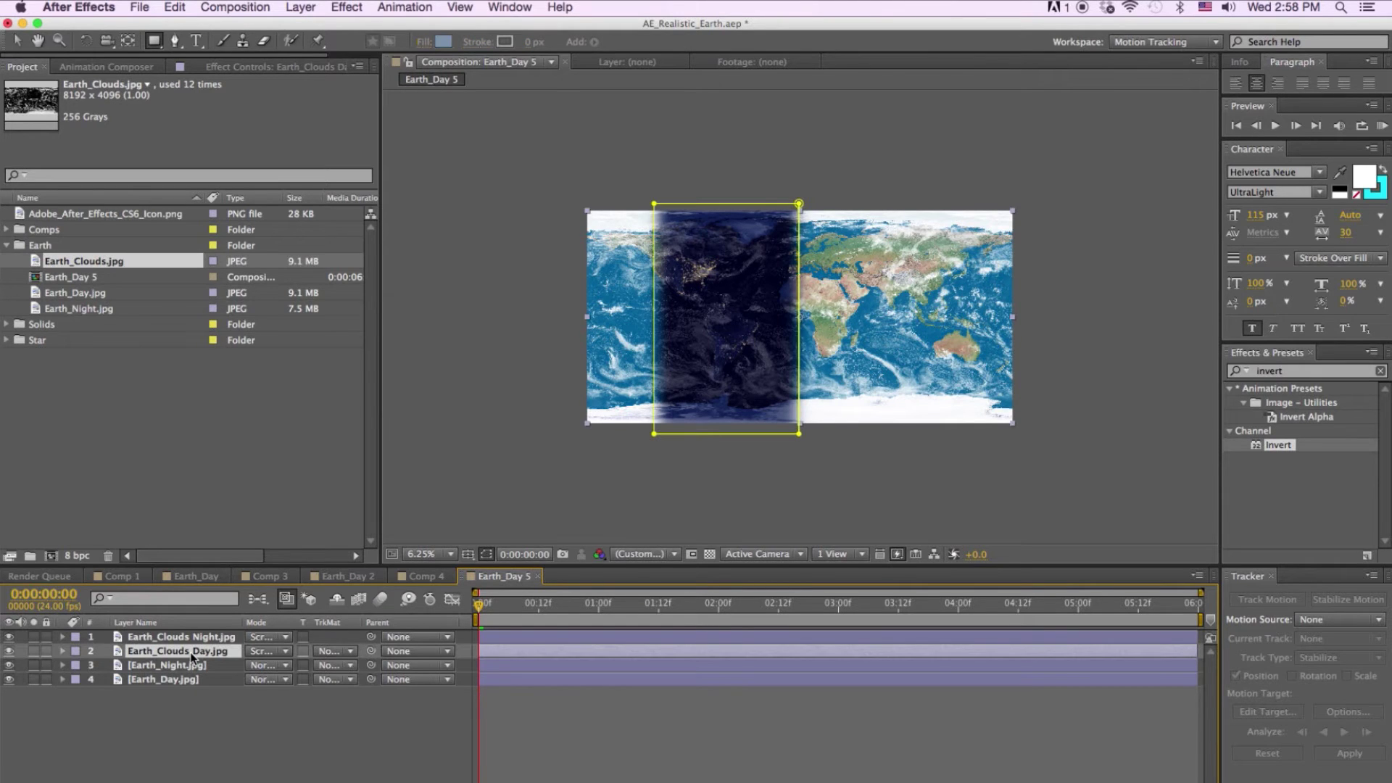
{"action": "key", "text": "super+d"}
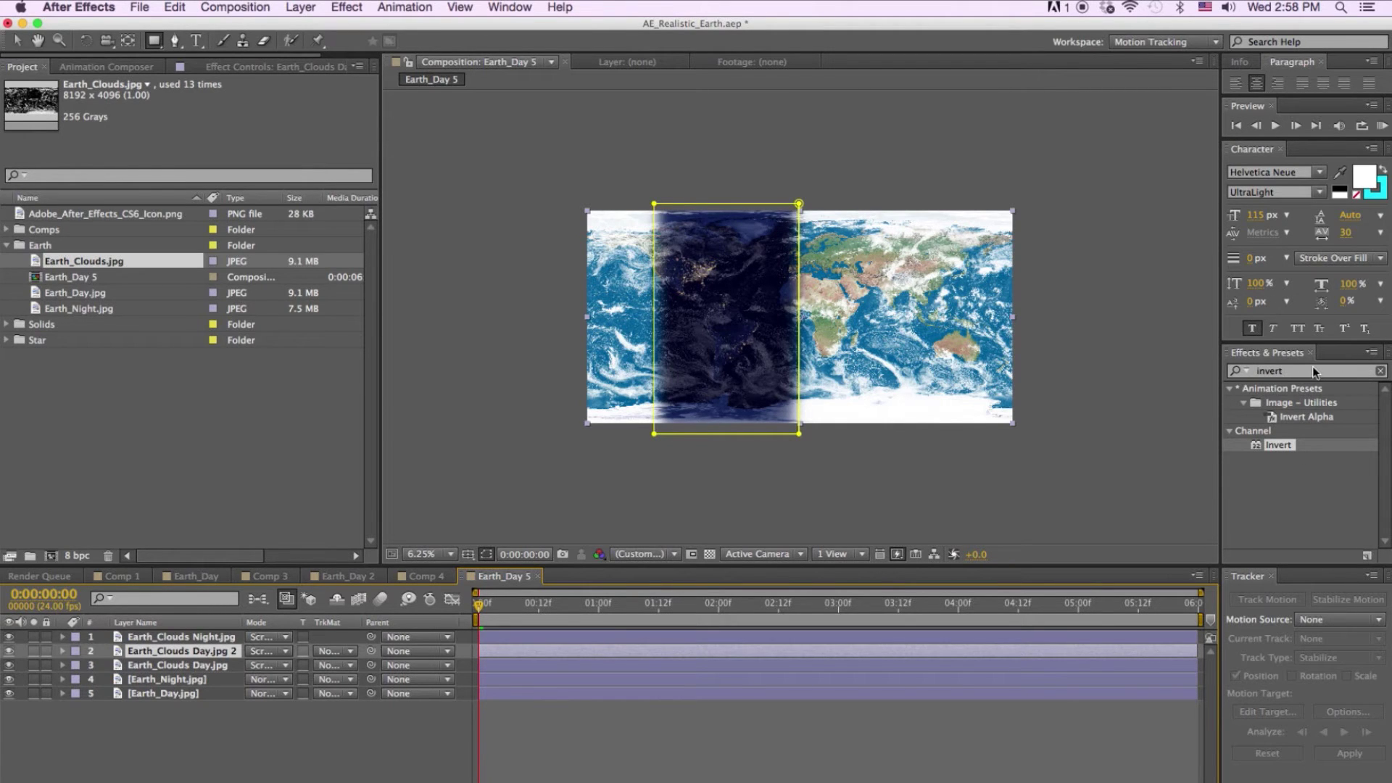
{"action": "left_click_drag", "start_coordinate": [1286, 446], "coordinate": [901, 361]}
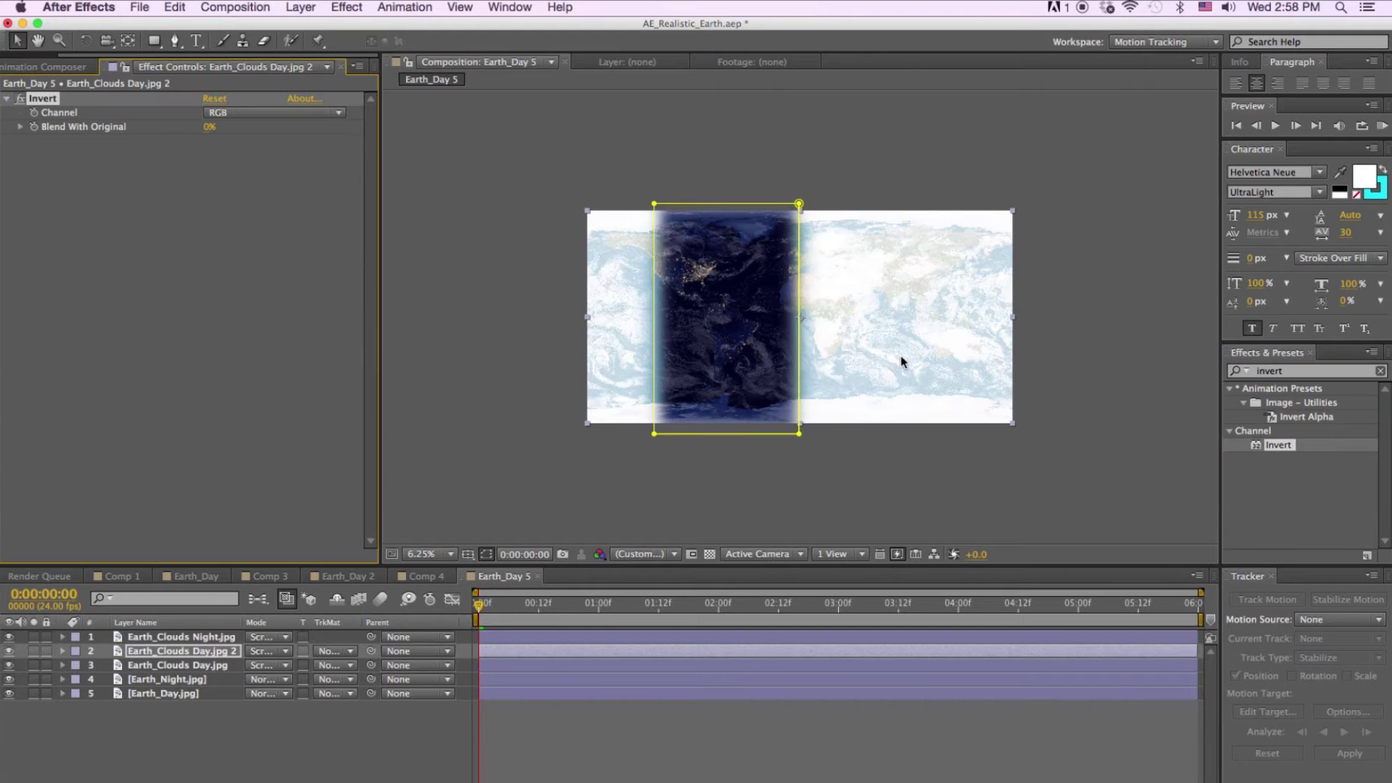
Set the inverted clouds copy to Multiply blending and place it beneath the Earth_Clouds Day.jpg layer.
{"action": "left_click", "coordinate": [263, 651]}
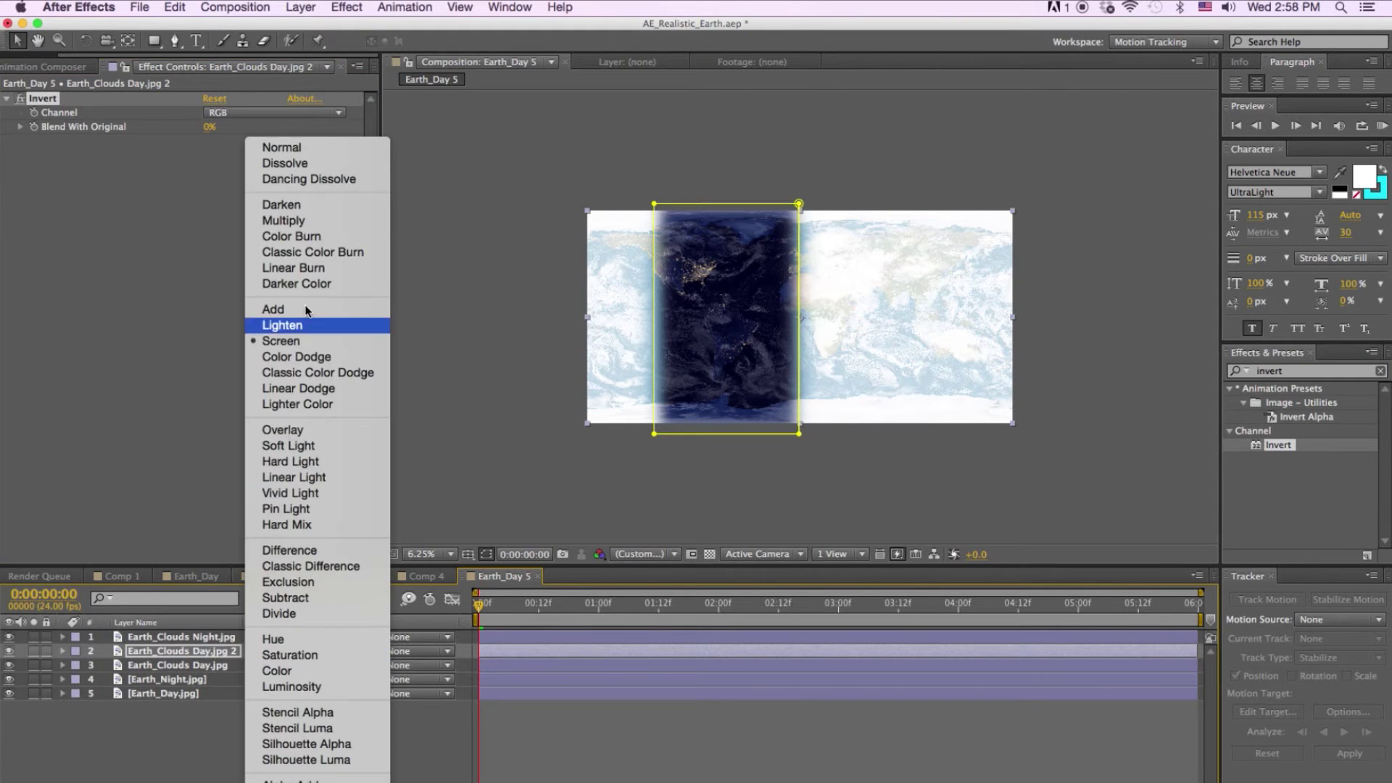
{"action": "left_click", "coordinate": [310, 221]}
{"action": "left_click", "coordinate": [155, 651]}
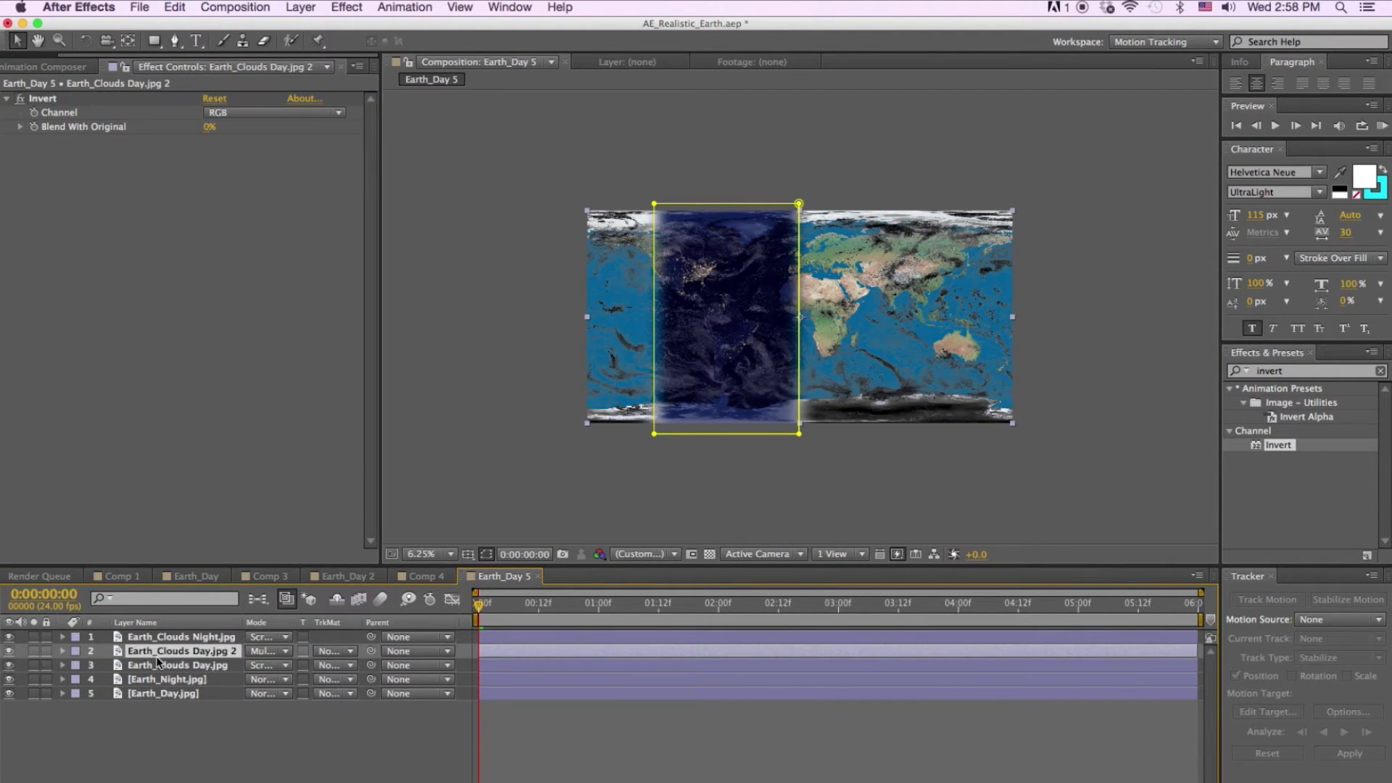
{"action": "left_click_drag", "start_coordinate": [155, 668], "coordinate": [155, 668]}
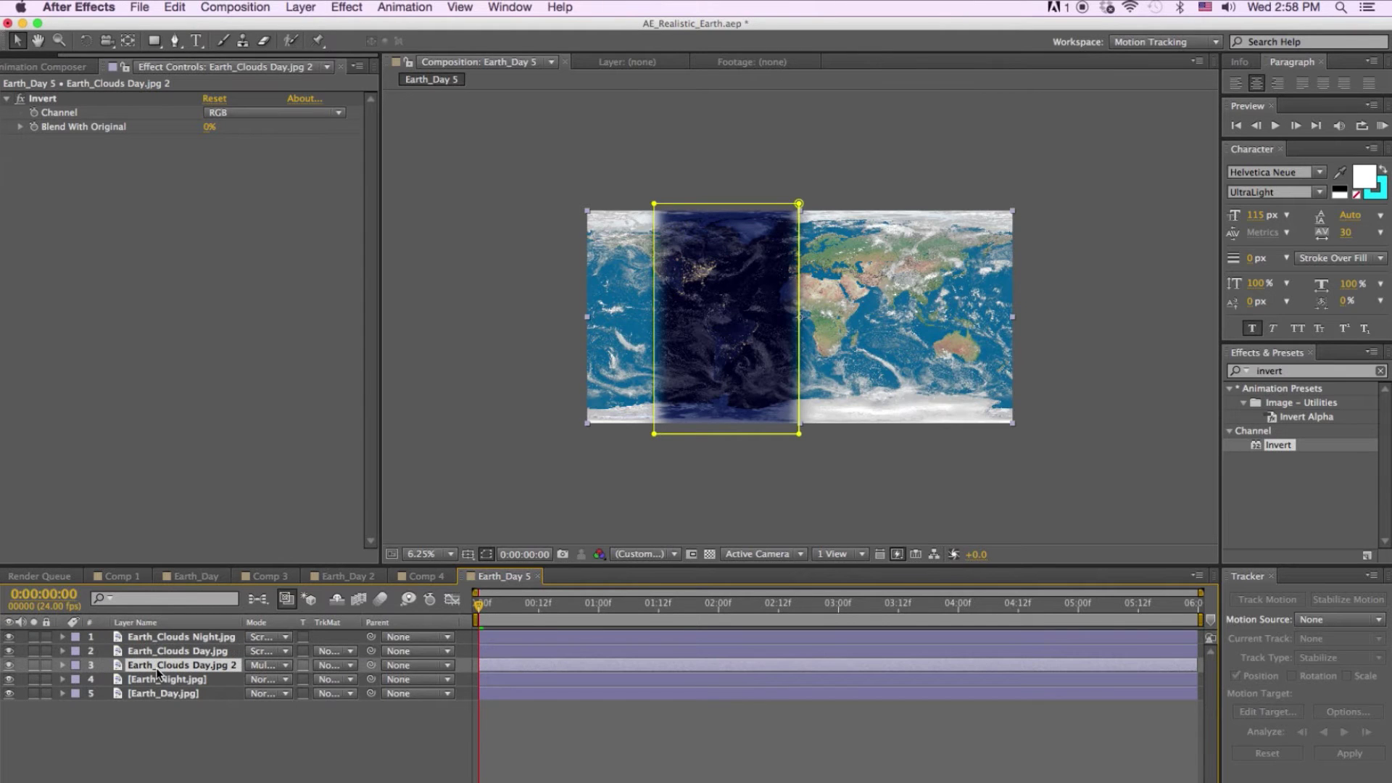
Scale the inverted Earth_Clouds Day.jpg 2 layer to 103% to offset it as a cloud shadow.
{"action": "key", "text": "s"}
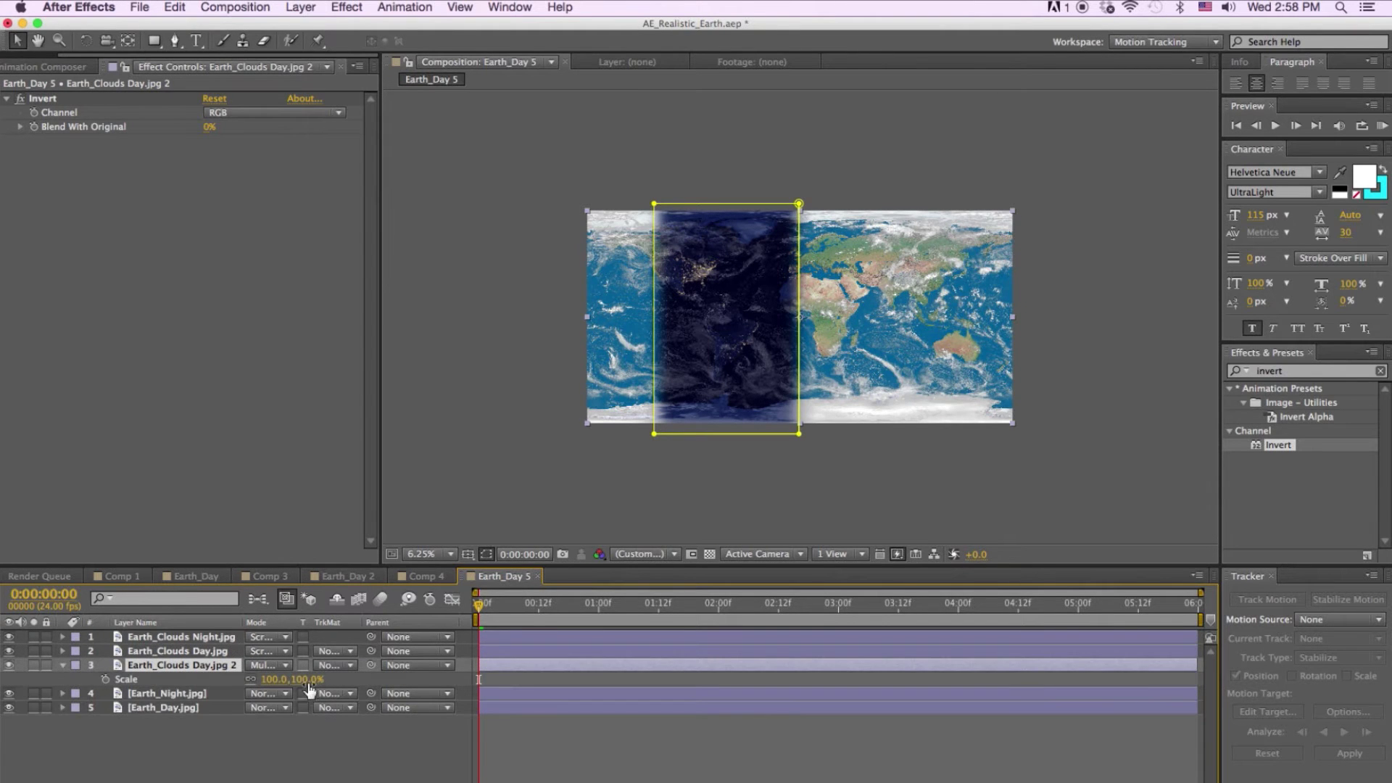
{"action": "type", "text": "103"}
{"action": "key", "text": "Return"}
{"action": "key", "text": "shift+Left"}
{"action": "key", "text": "shift+Left"}
{"action": "key", "text": "shift+Left"}
{"action": "key", "text": "shift+Left"}
{"action": "key", "text": "shift+Left"}
{"action": "key", "text": "shift+Left"}
{"action": "key", "text": "shift+Left"}
{"action": "key", "text": "shift+Left"}
{"action": "key", "text": "shift+Left"}
{"action": "key", "text": "shift+Left"}
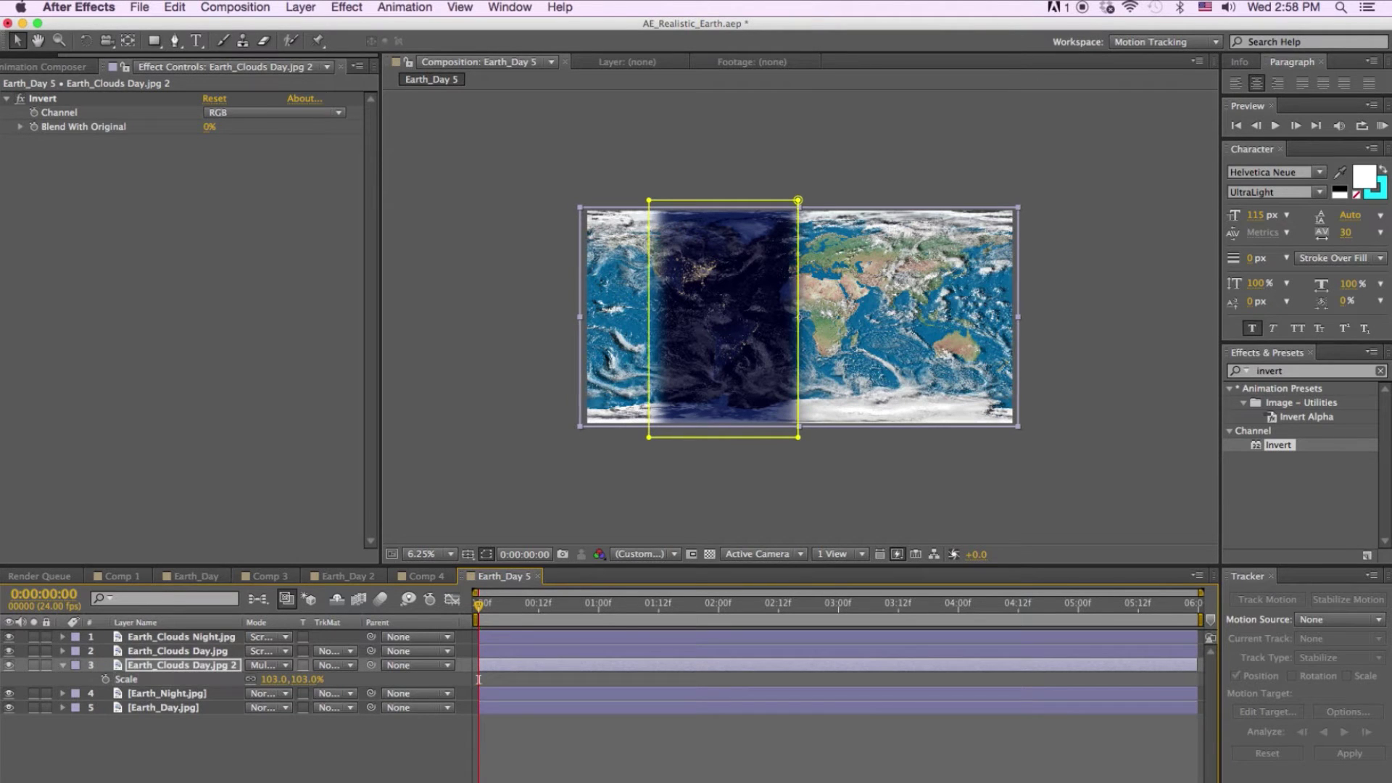
Nudge the inverted Earth_Clouds Day.jpg 2 shadow layer to the left of the clouds and open its opacity for editing.
{"action": "key", "text": "shift+Left"}
{"action": "key", "text": "shift+Left"}
{"action": "key", "text": "shift+Left"}
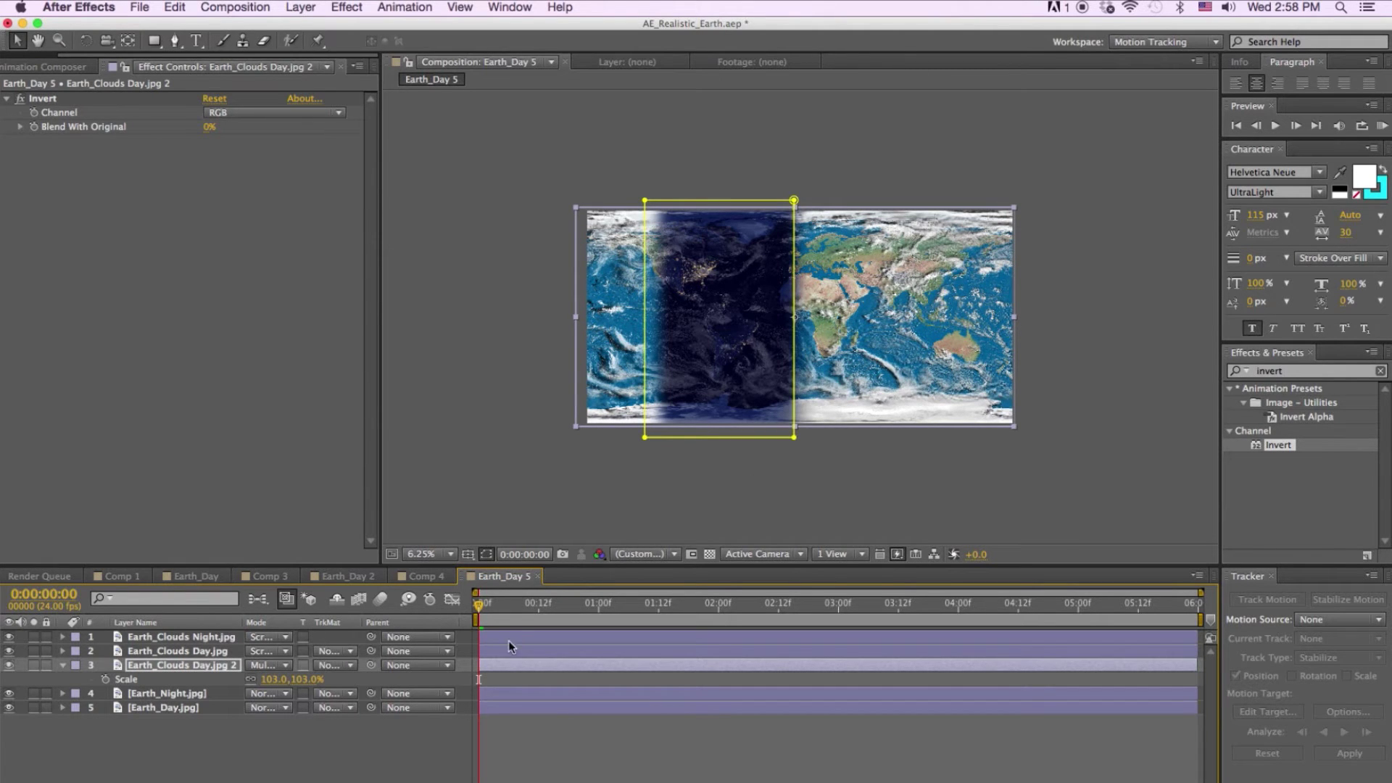
{"action": "key", "text": "t"}
{"action": "left_click", "coordinate": [258, 680]}
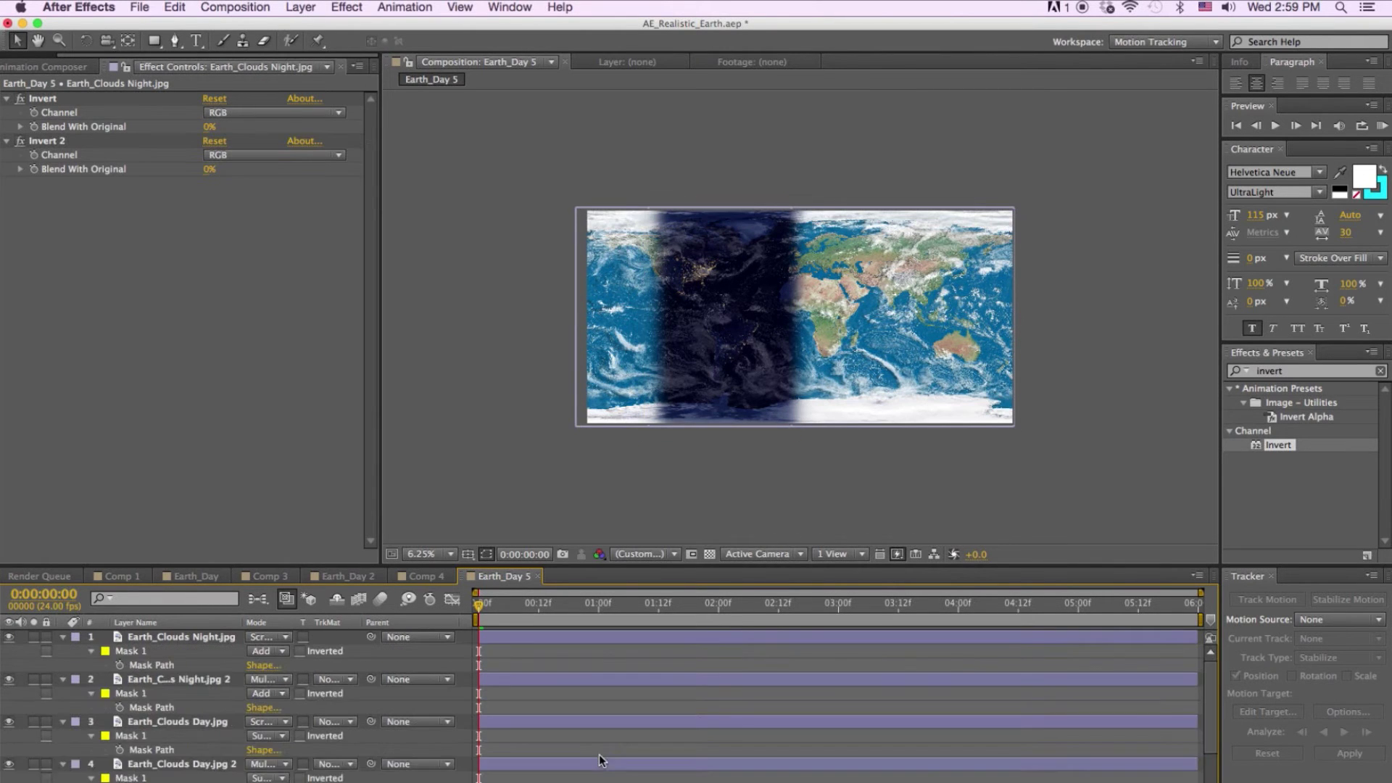
Collapse the mask properties of the cloud layers and widen the Effect Controls area to show the project's footage list.
{"action": "key", "text": "m"}
{"action": "key", "text": "m"}
{"action": "key", "text": "m"}
{"action": "key", "text": "m"}
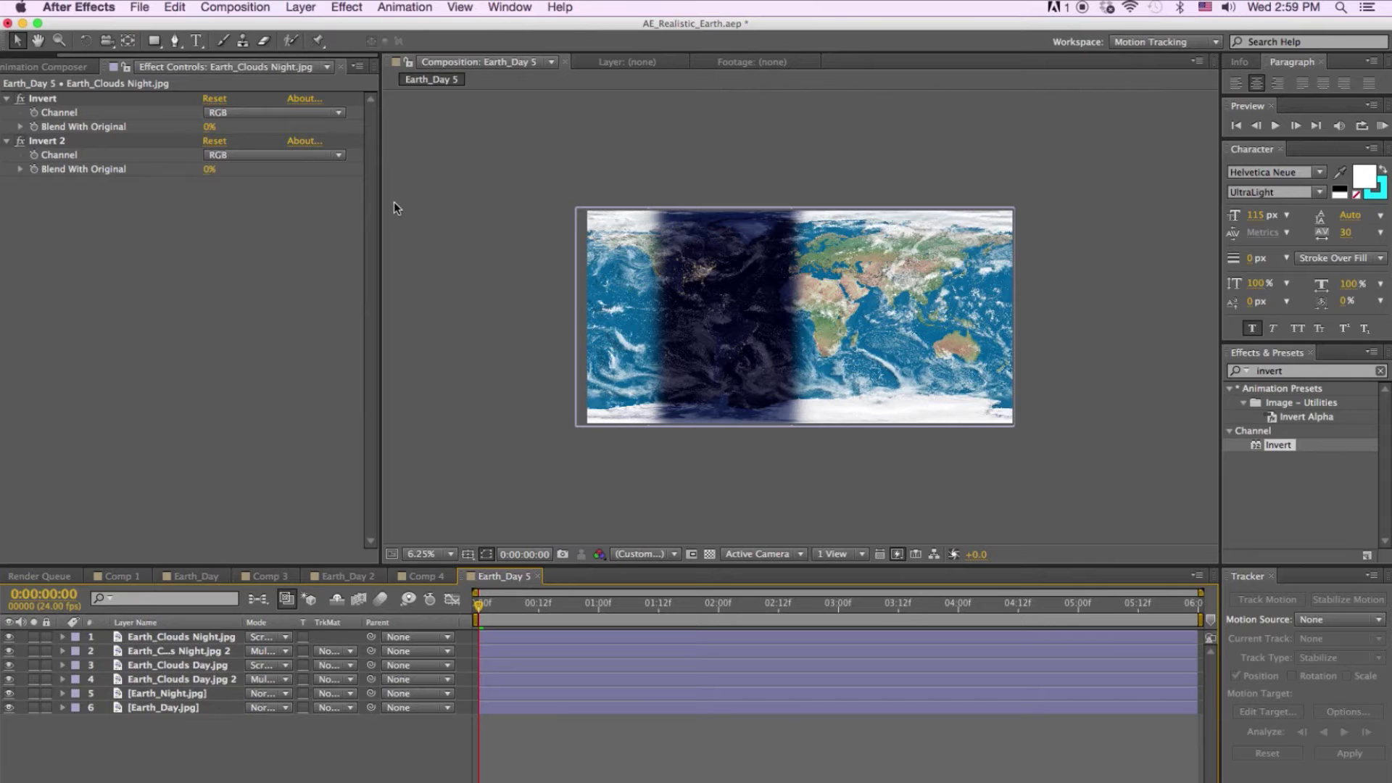
{"action": "left_click_drag", "start_coordinate": [379, 203], "coordinate": [490, 203]}
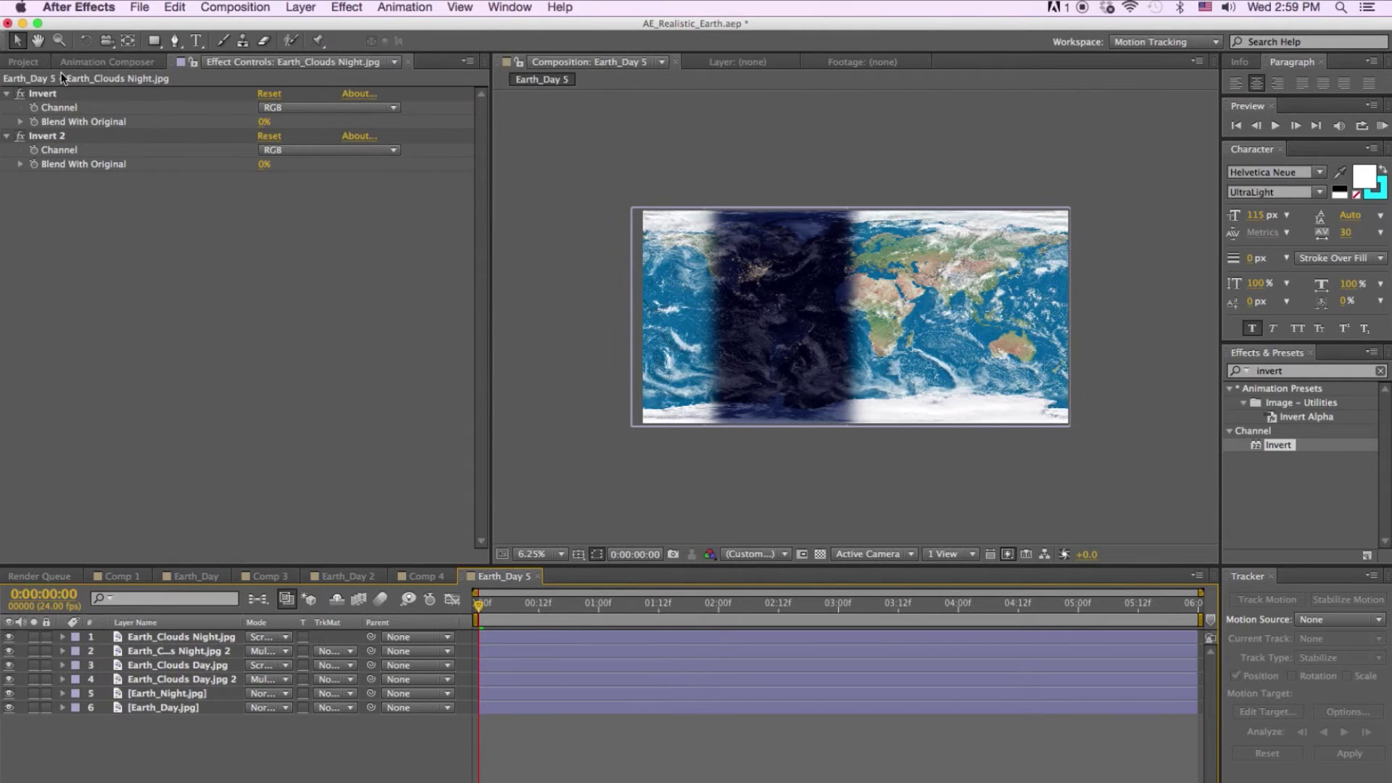
{"action": "left_click", "coordinate": [28, 62]}
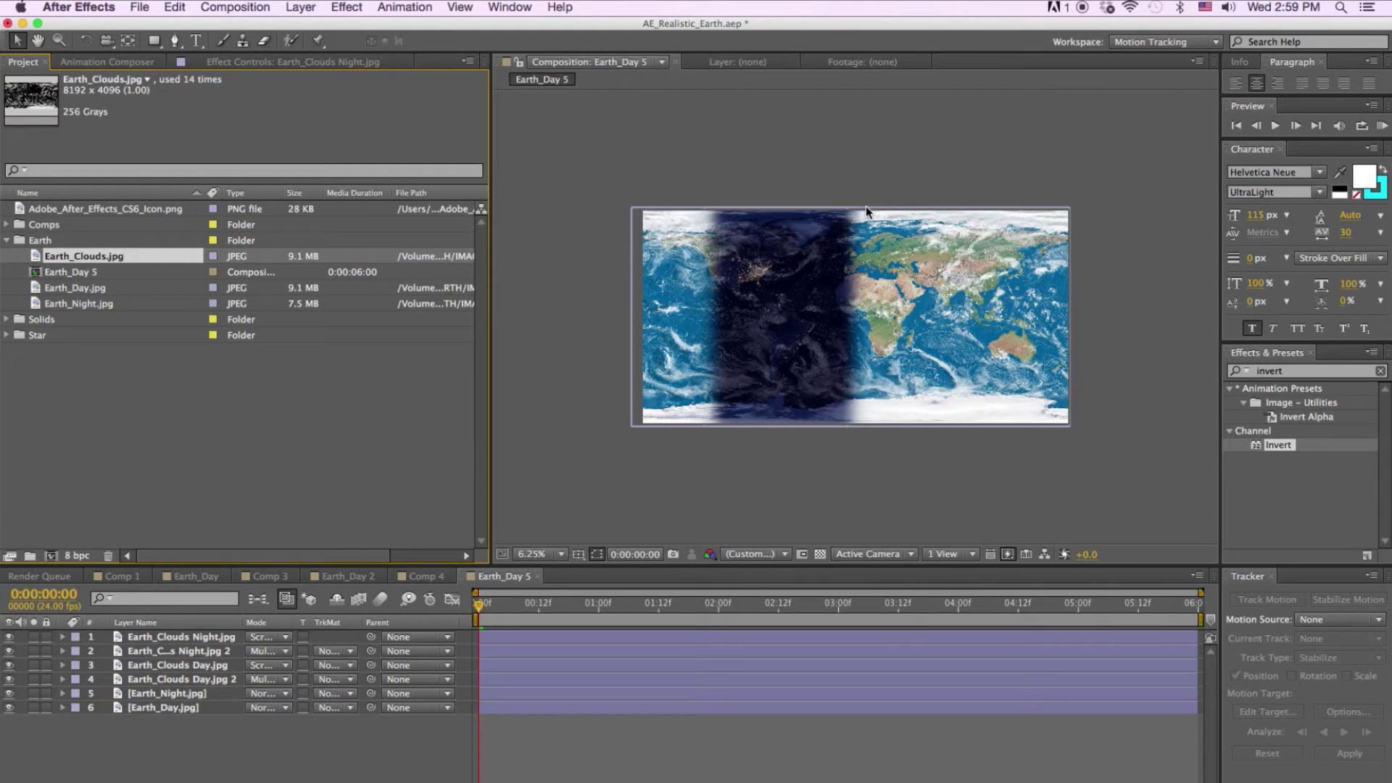
Add an adjustment layer above all layers and draw a tall rectangular mask on it over the night band's eastern edge.
{"action": "left_click", "coordinate": [300, 8]}
{"action": "left_click", "coordinate": [300, 7]}
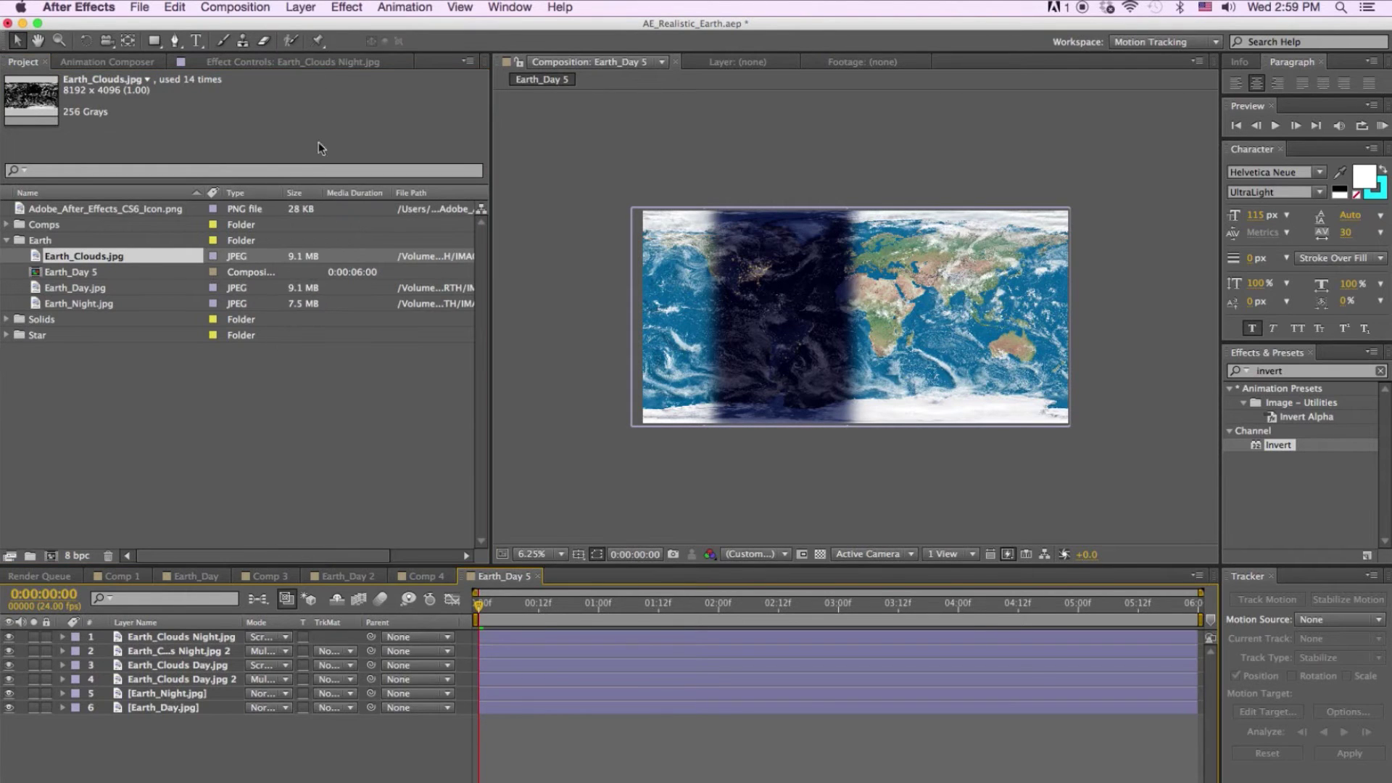
{"action": "left_click", "coordinate": [300, 7]}
{"action": "mouse_move", "coordinate": [317, 27]}
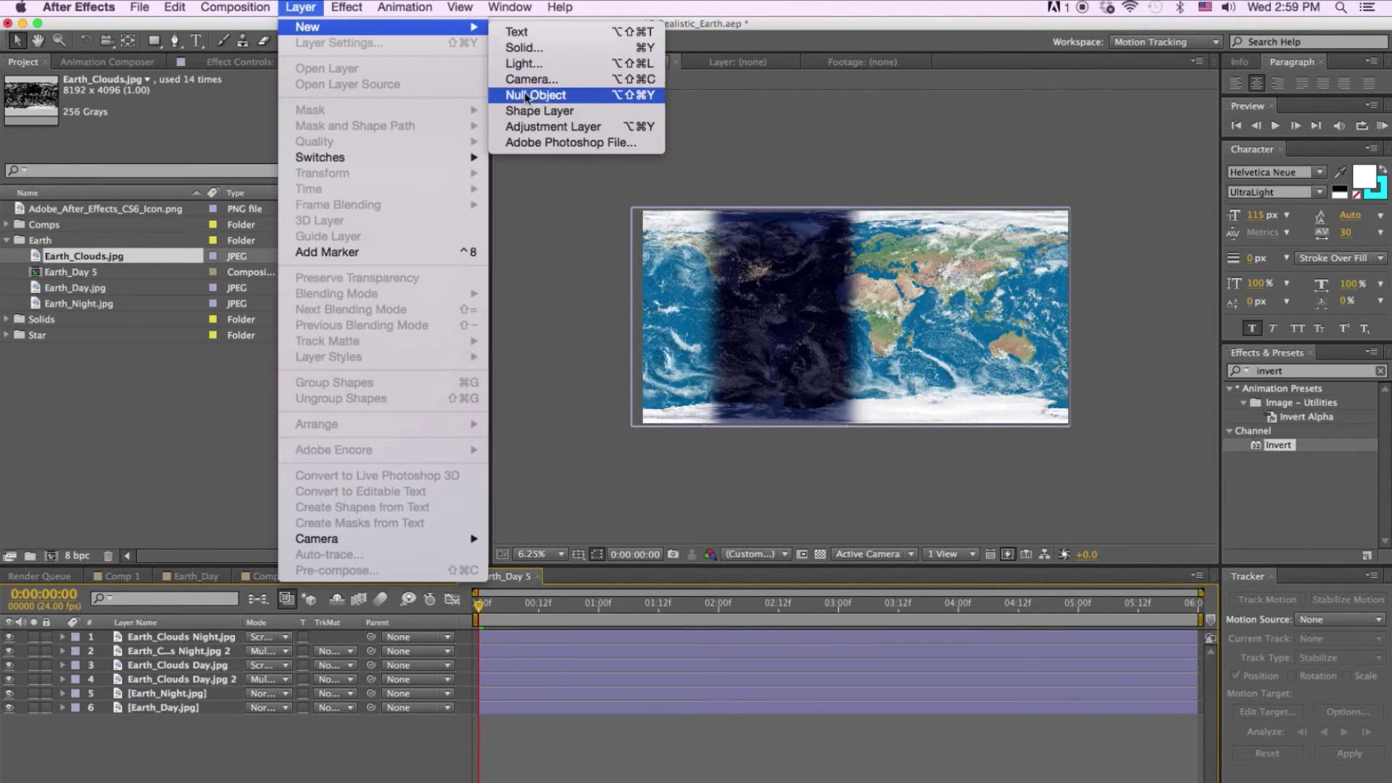
{"action": "left_click", "coordinate": [529, 128]}
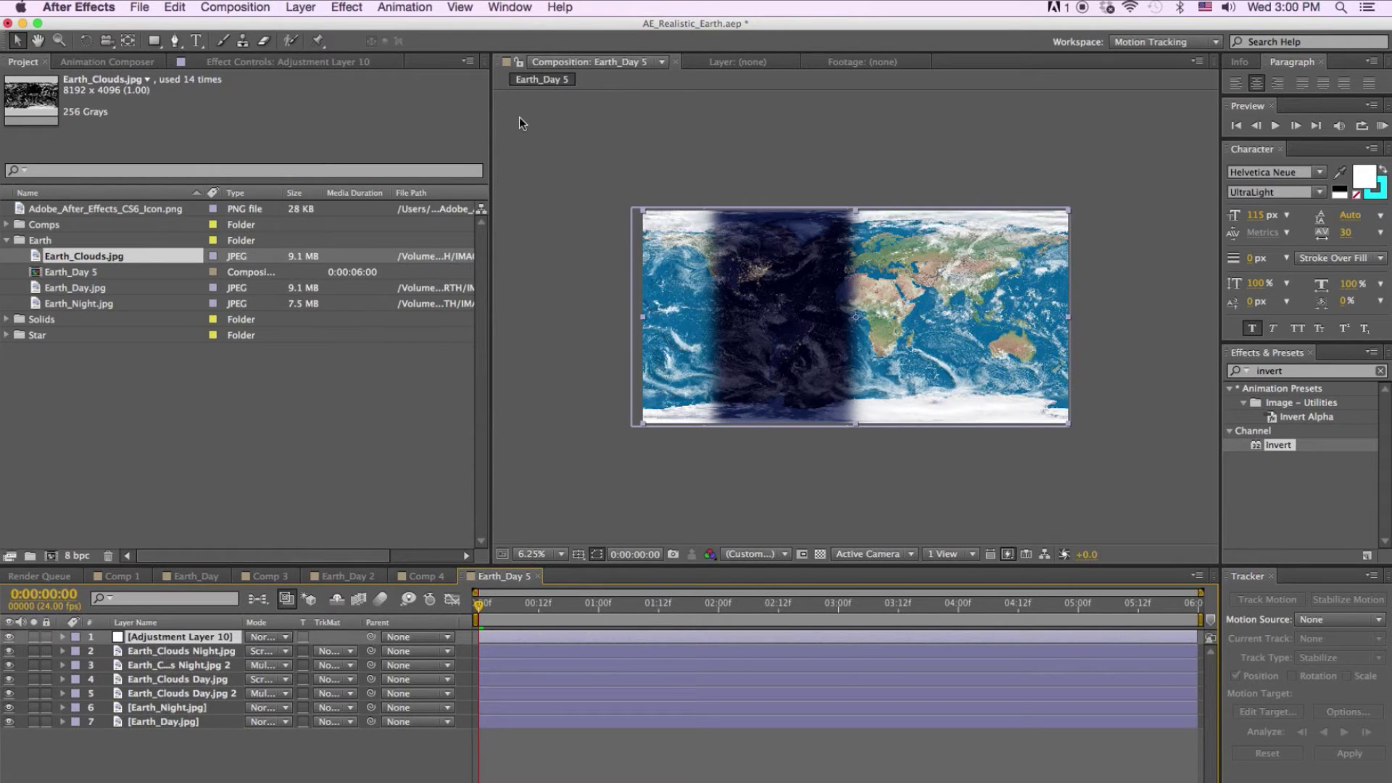
{"action": "key", "text": "q"}
{"action": "left_click_drag", "start_coordinate": [838, 187], "coordinate": [923, 446]}
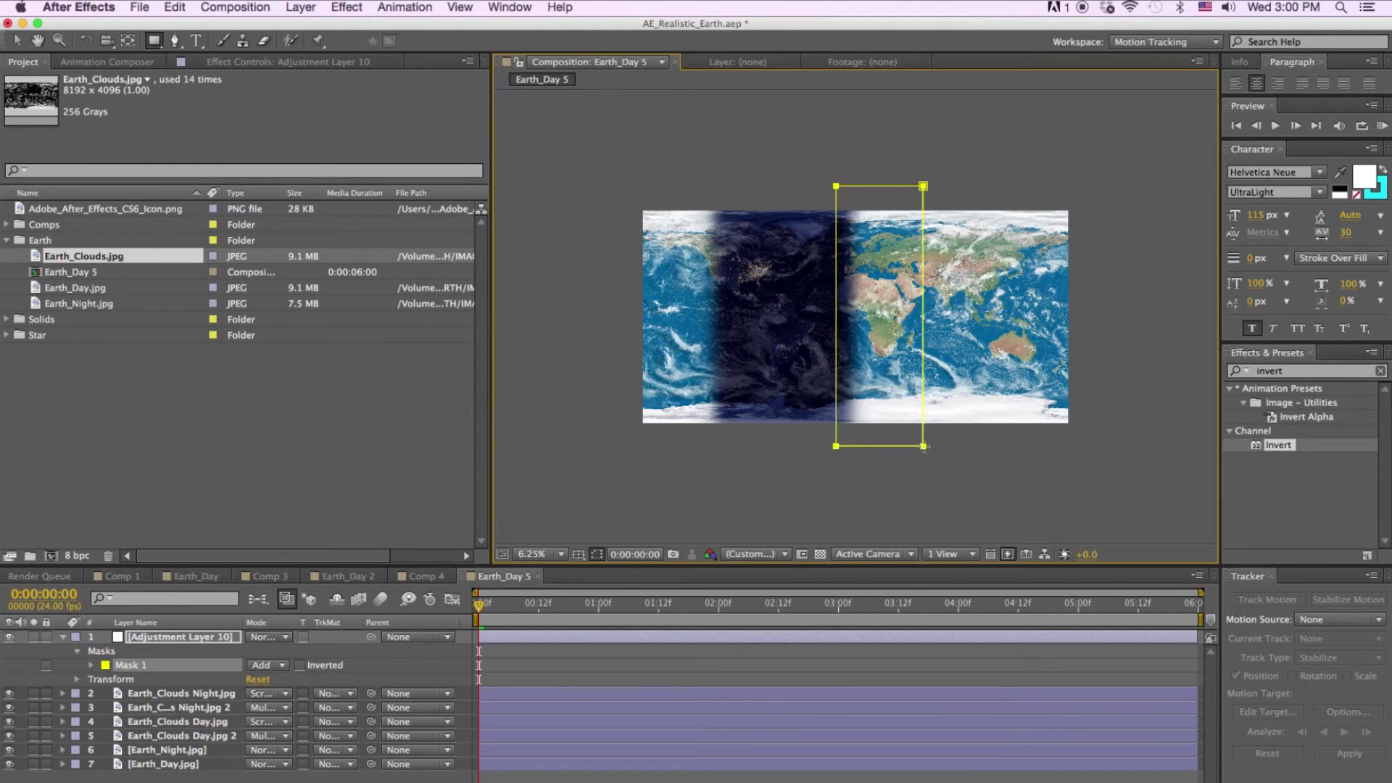
Apply Curves to the masked adjustment layer and darken it by lowering the midtones and the white end point.
{"action": "left_click", "coordinate": [349, 7]}
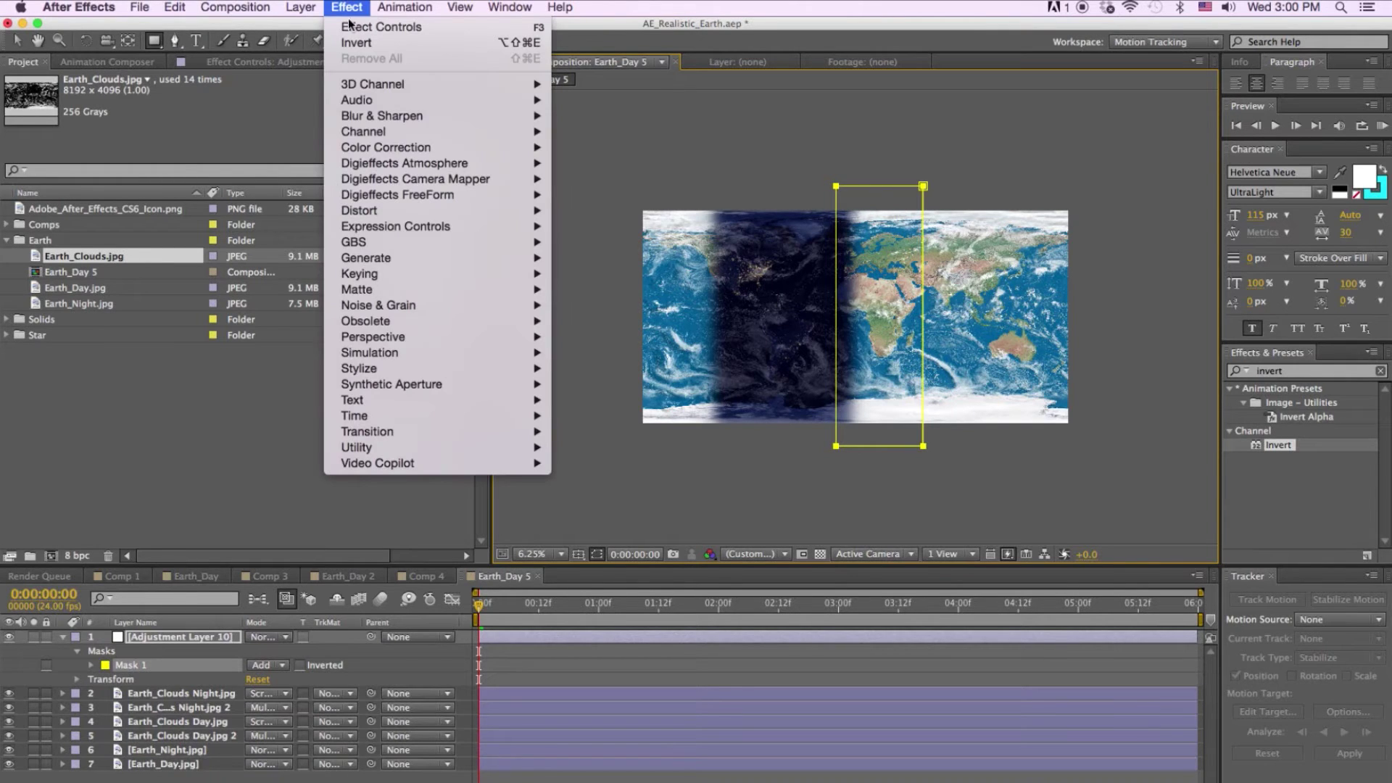
{"action": "mouse_move", "coordinate": [398, 150]}
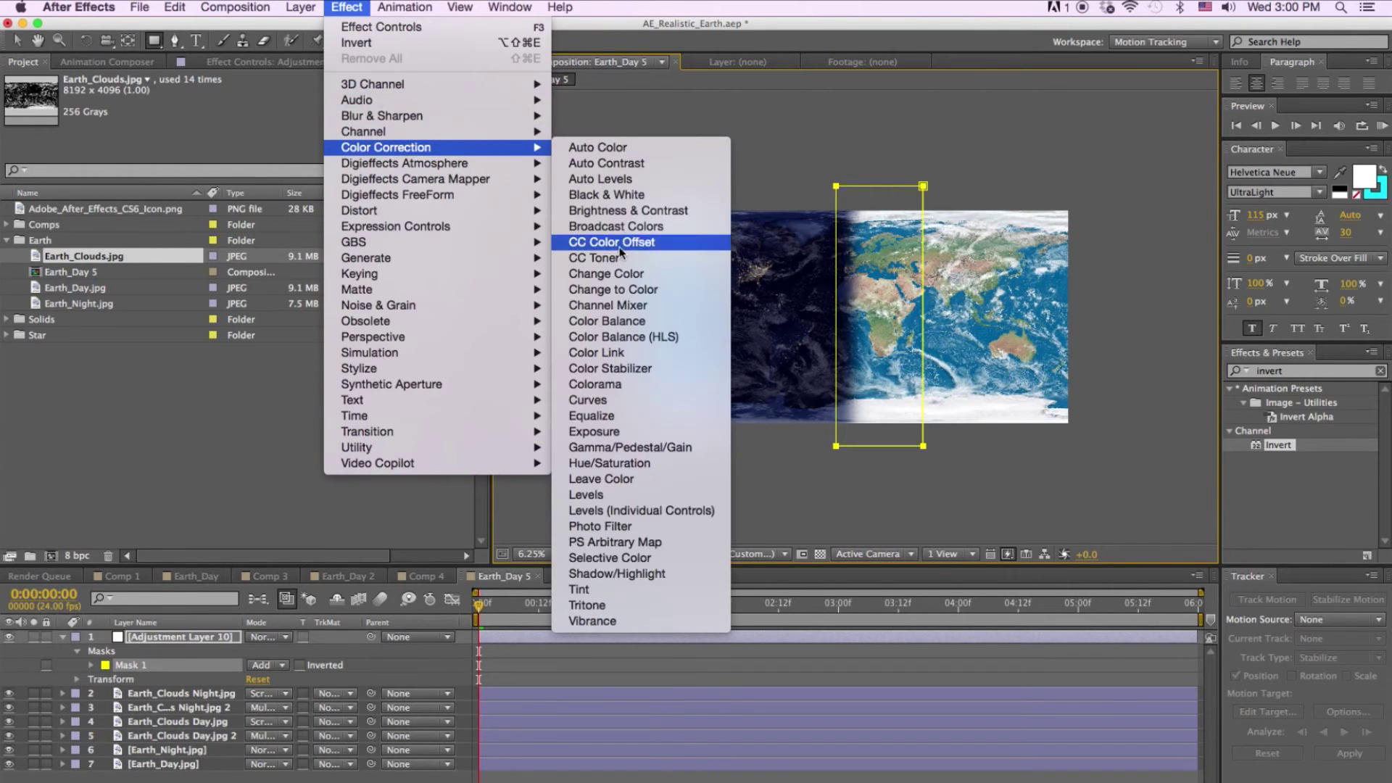
{"action": "left_click", "coordinate": [603, 397]}
{"action": "left_click_drag", "start_coordinate": [94, 222], "coordinate": [99, 238]}
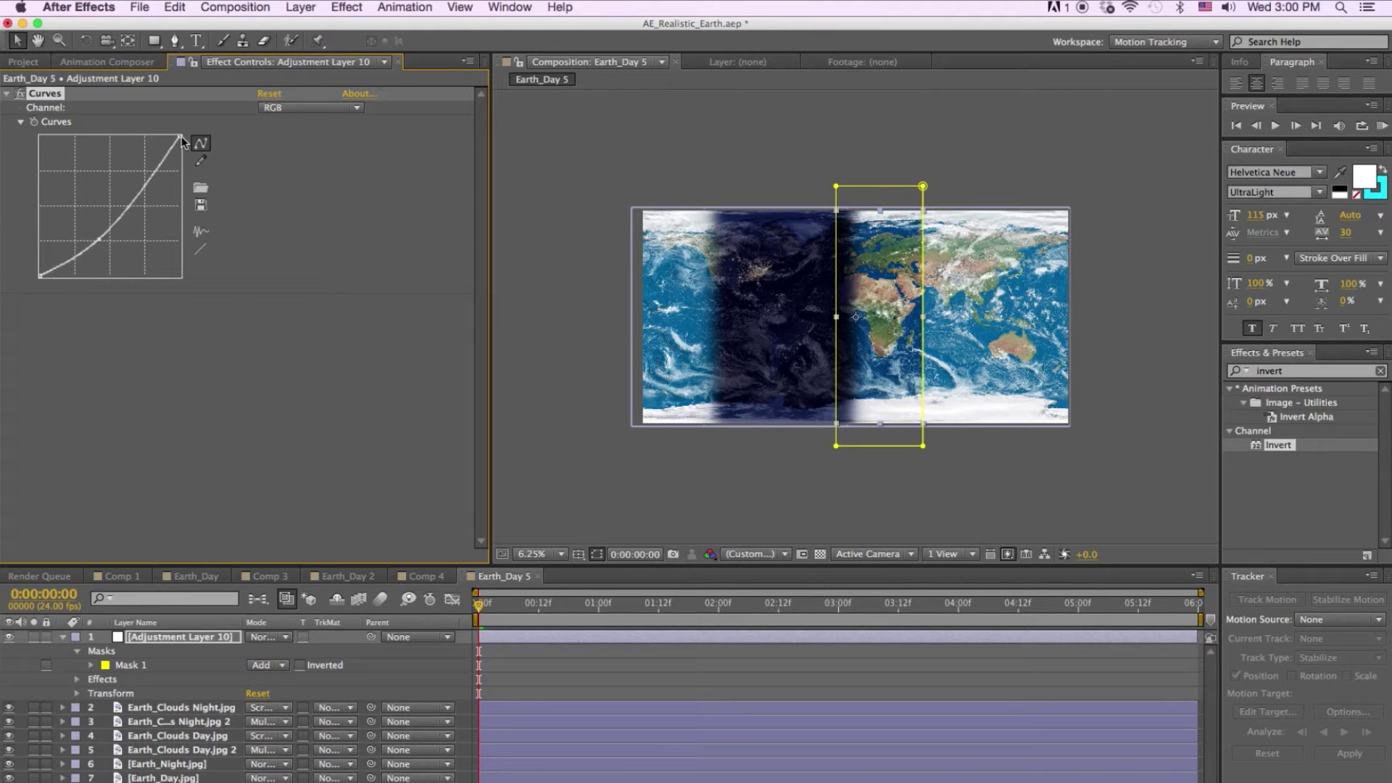
{"action": "left_click_drag", "start_coordinate": [181, 140], "coordinate": [180, 156]}
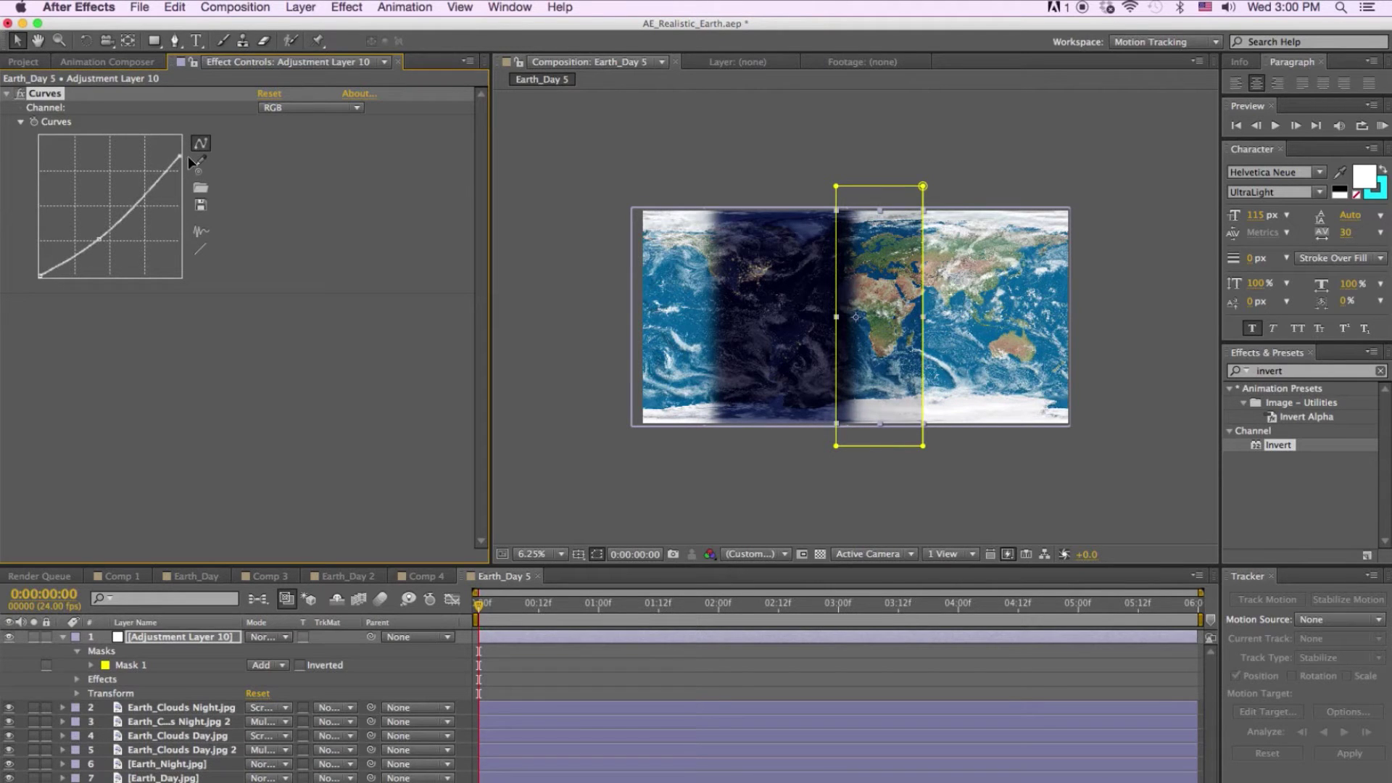
{"action": "left_click_drag", "start_coordinate": [97, 238], "coordinate": [102, 246]}
Feather the adjustment layer's mask by 500 pixels.
{"action": "key", "text": "f"}
{"action": "left_click", "coordinate": [285, 666]}
{"action": "type", "text": "500"}
{"action": "key", "text": "Return"}
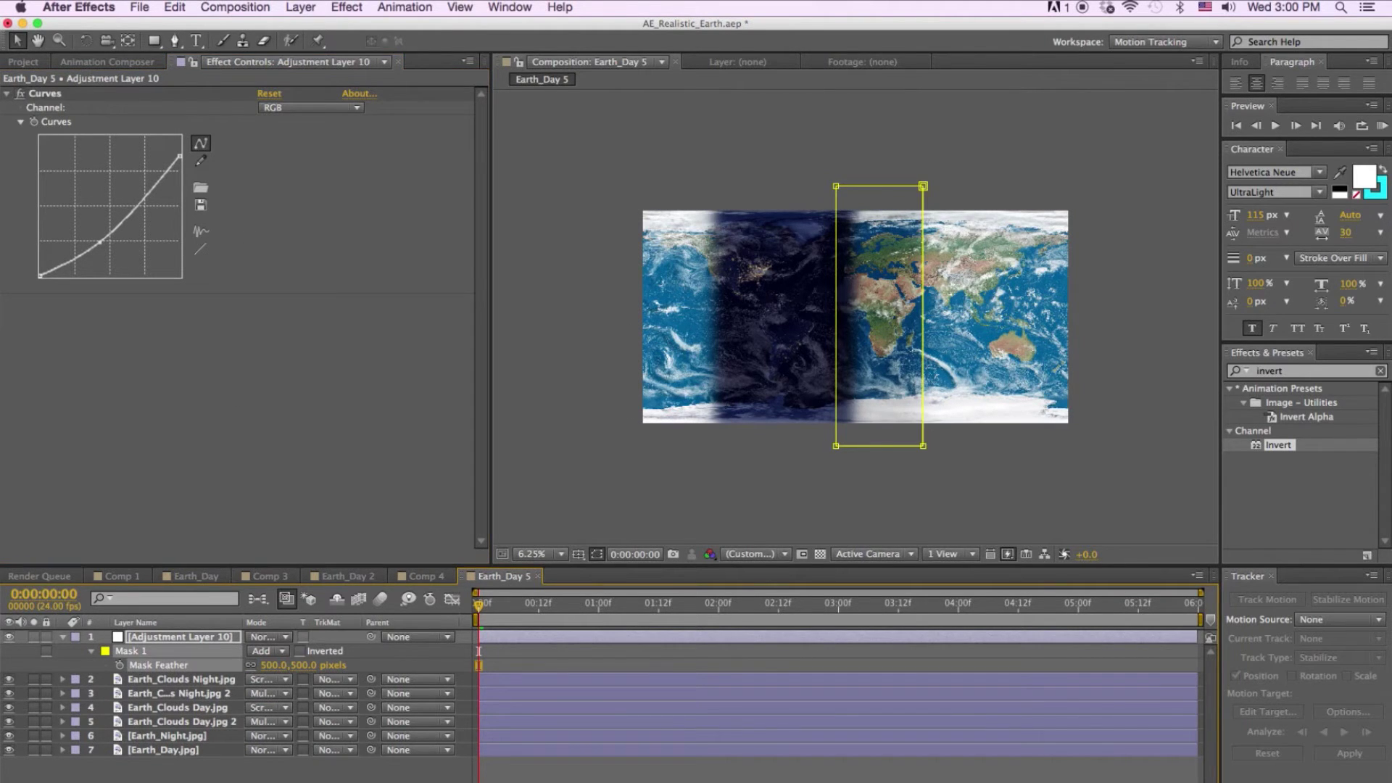
Draw a second tall rectangular mask on the adjustment layer over the night band's western edge.
{"action": "left_click", "coordinate": [152, 42]}
{"action": "mouse_move", "coordinate": [684, 200]}
{"action": "left_mouse_down"}
{"action": "mouse_move", "coordinate": [722, 315]}
{"action": "mouse_move", "coordinate": [736, 447]}
{"action": "left_mouse_up"}
{"action": "key", "text": "m"}
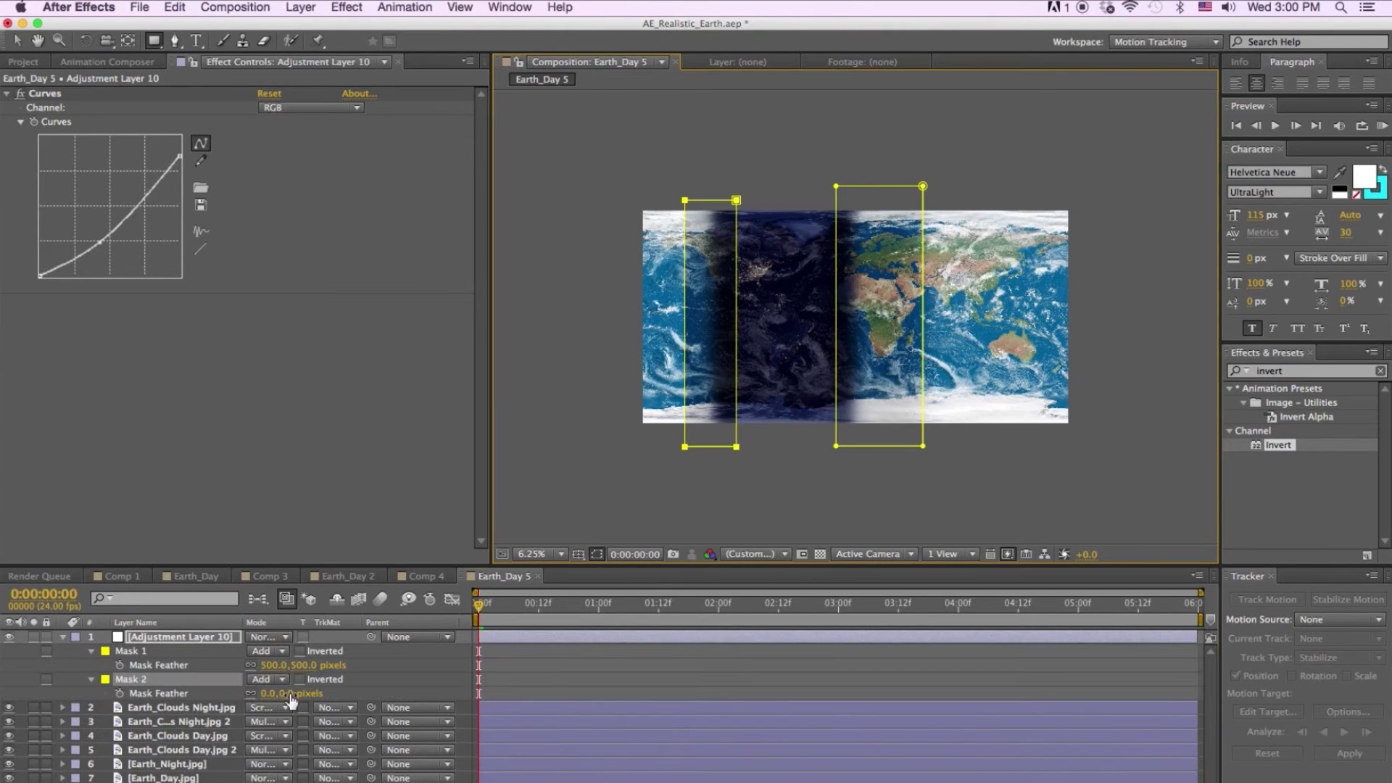
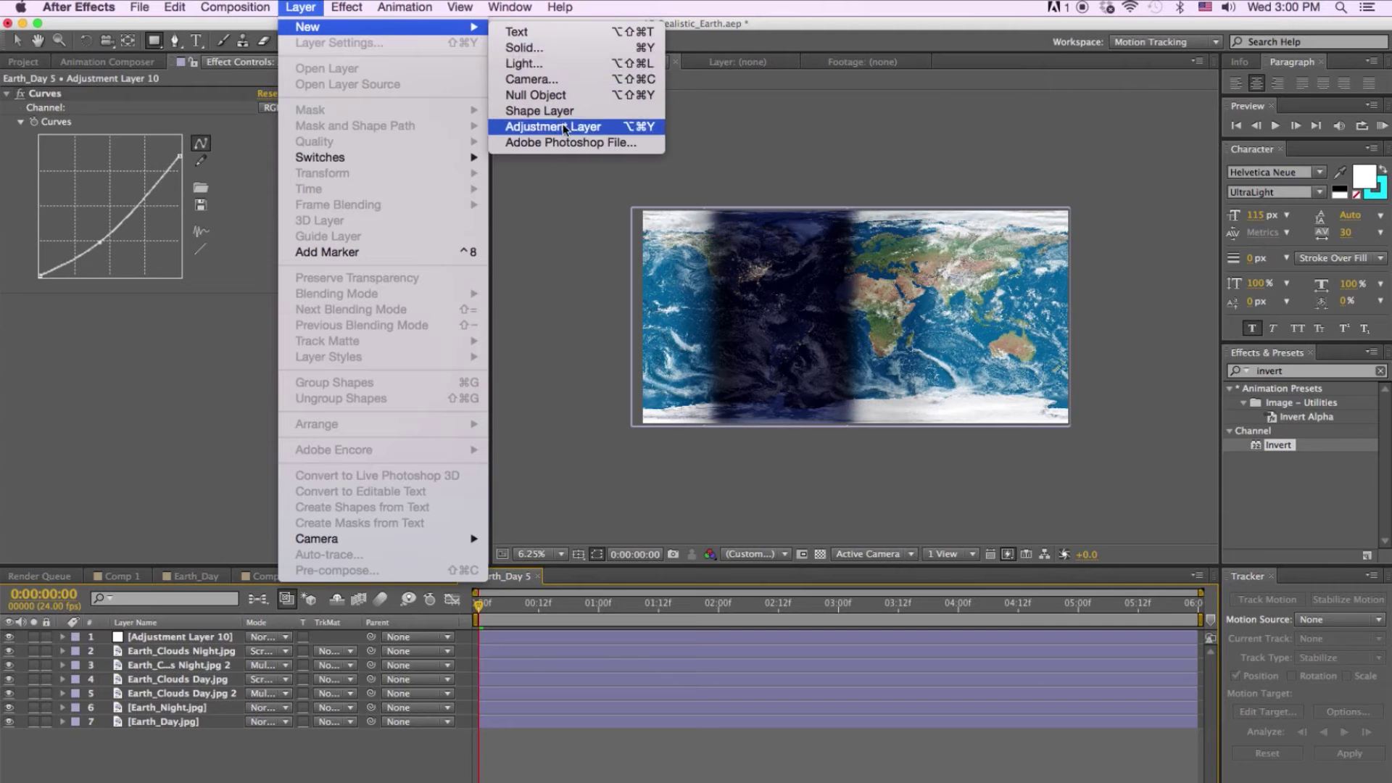
Apply Curves to Adjustment Layer 11 and raise a lower and an upper curve point to brighten the whole map.
{"action": "left_click", "coordinate": [351, 6]}
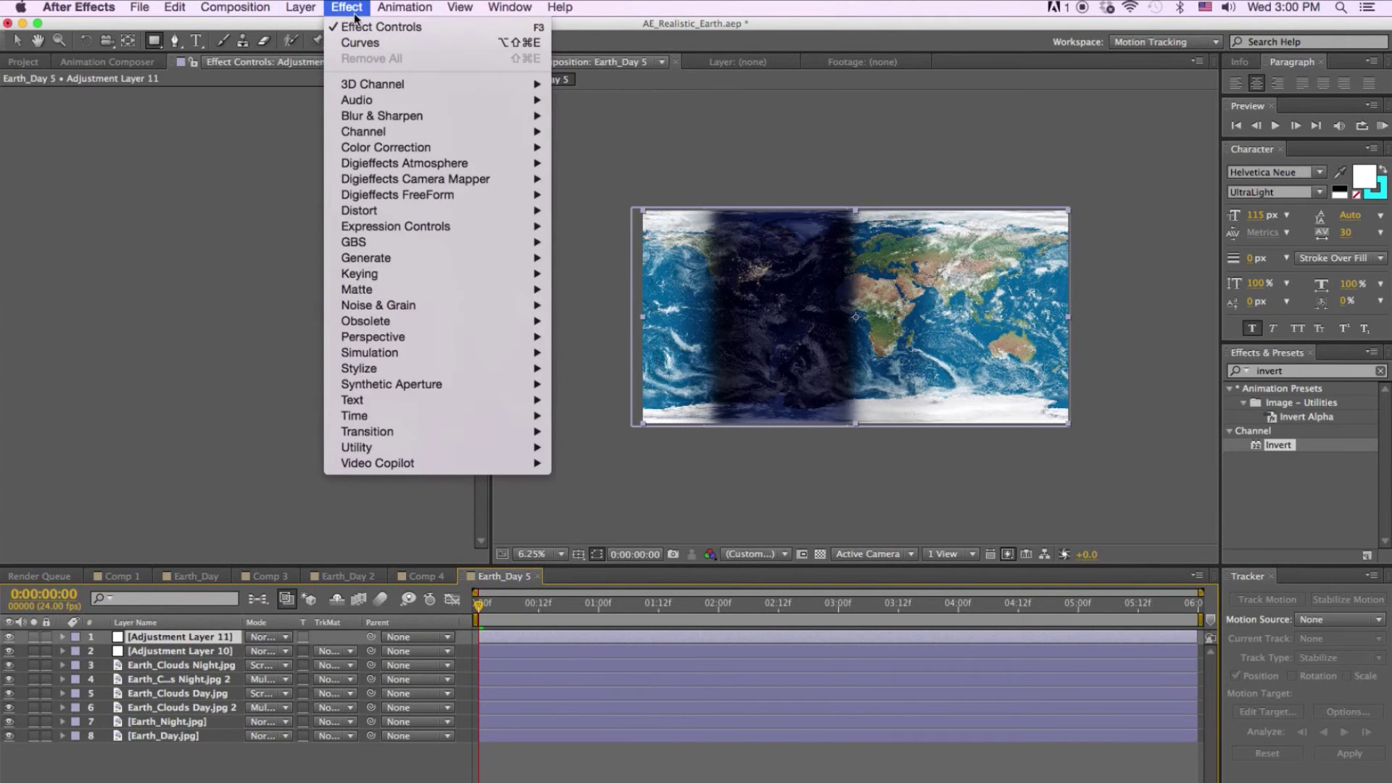
{"action": "mouse_move", "coordinate": [435, 147]}
{"action": "left_click", "coordinate": [607, 409]}
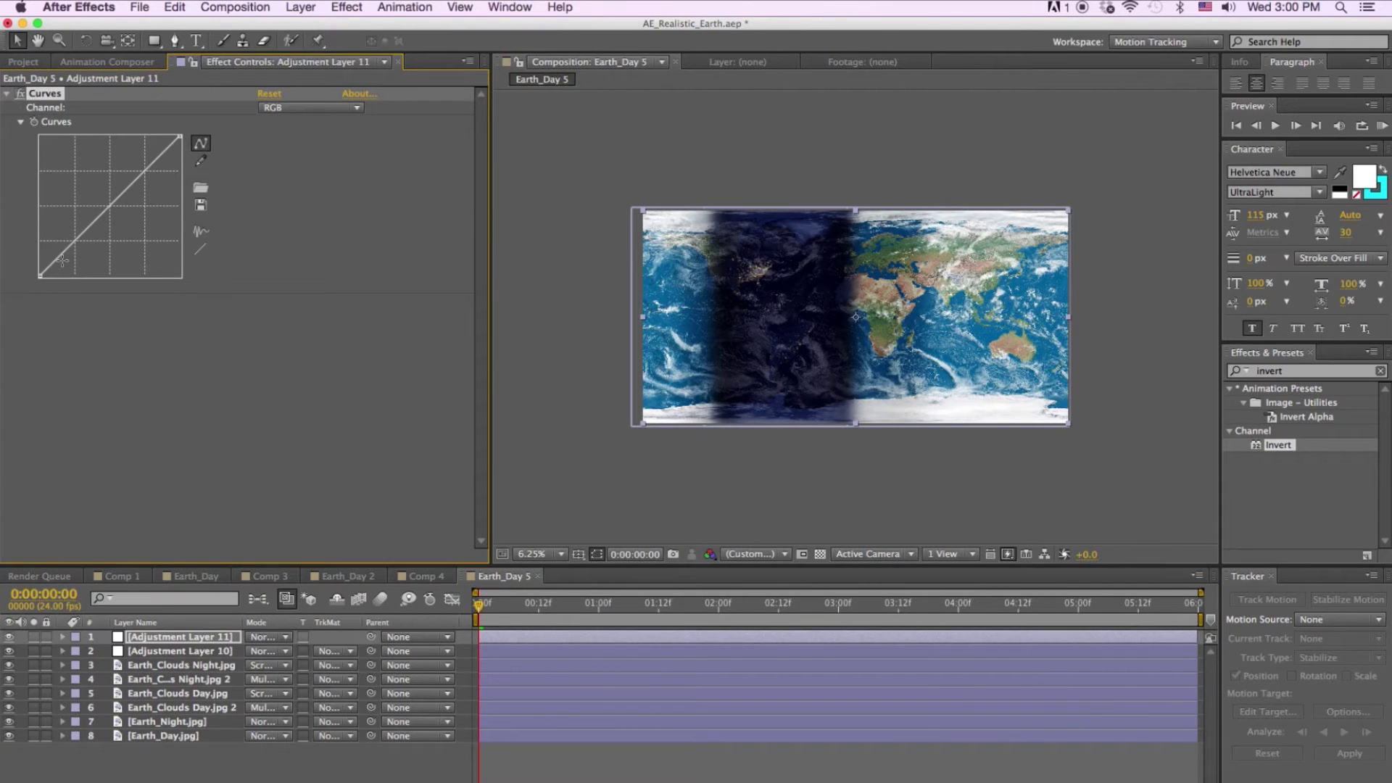
{"action": "left_click_drag", "start_coordinate": [70, 247], "coordinate": [72, 237]}
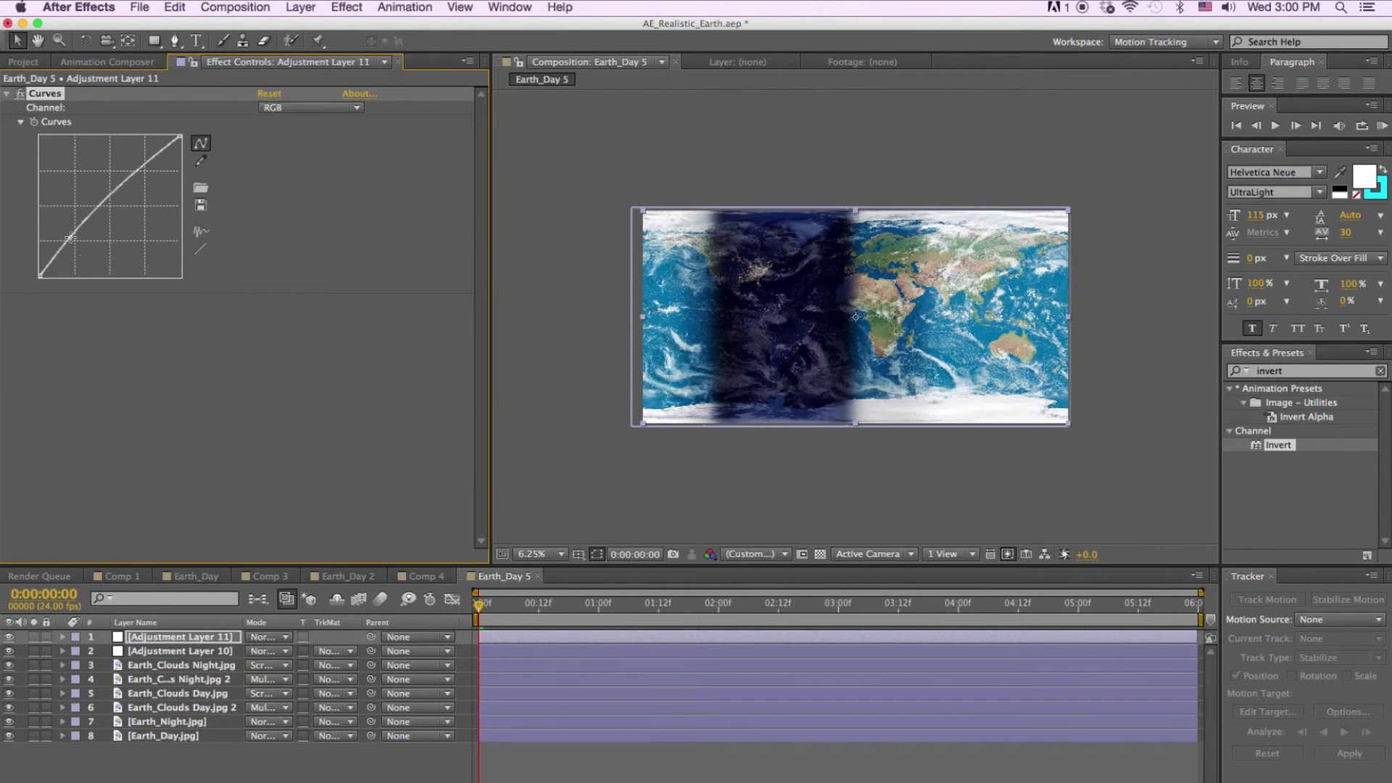
{"action": "left_click_drag", "start_coordinate": [138, 176], "coordinate": [141, 164]}
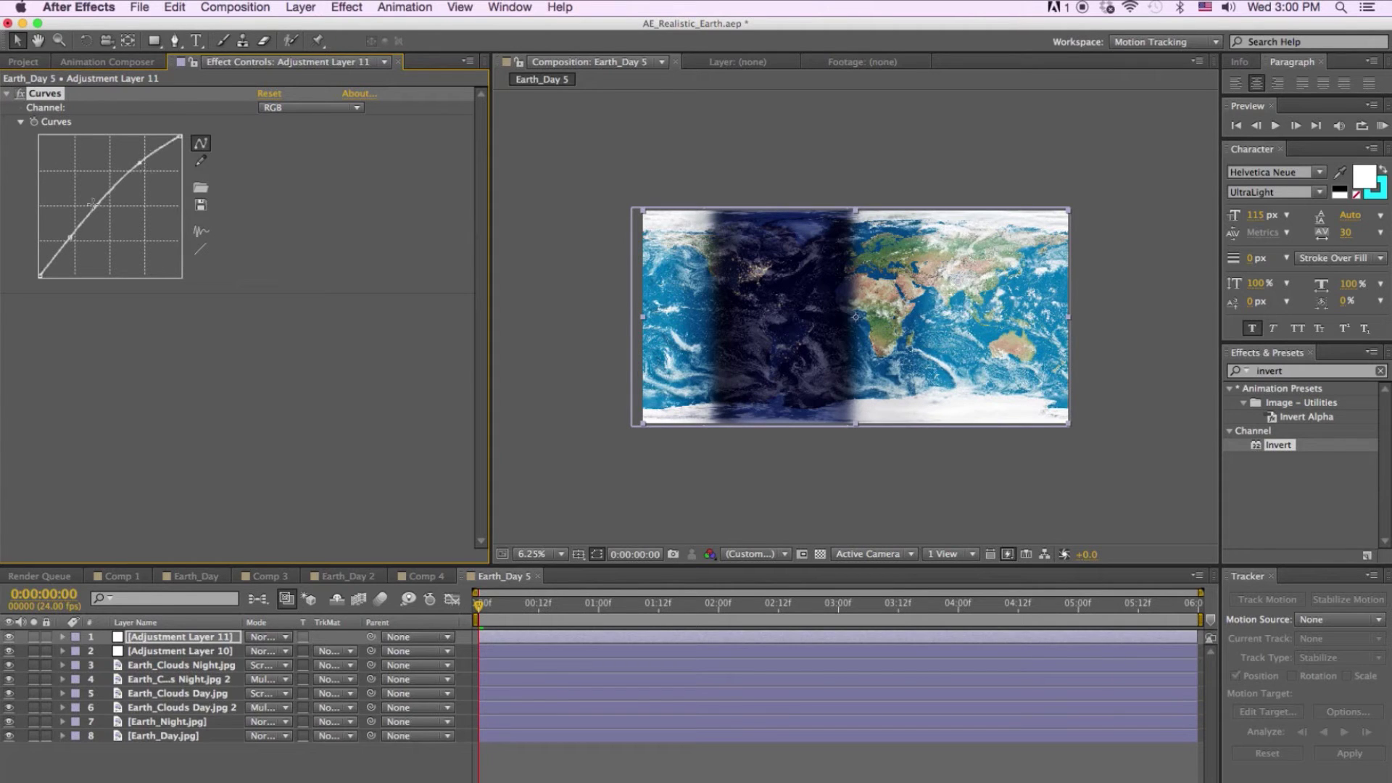
Apply the Tint effect to Adjustment Layer 11 with Amount to Tint set to 20%.
{"action": "left_click", "coordinate": [347, 7]}
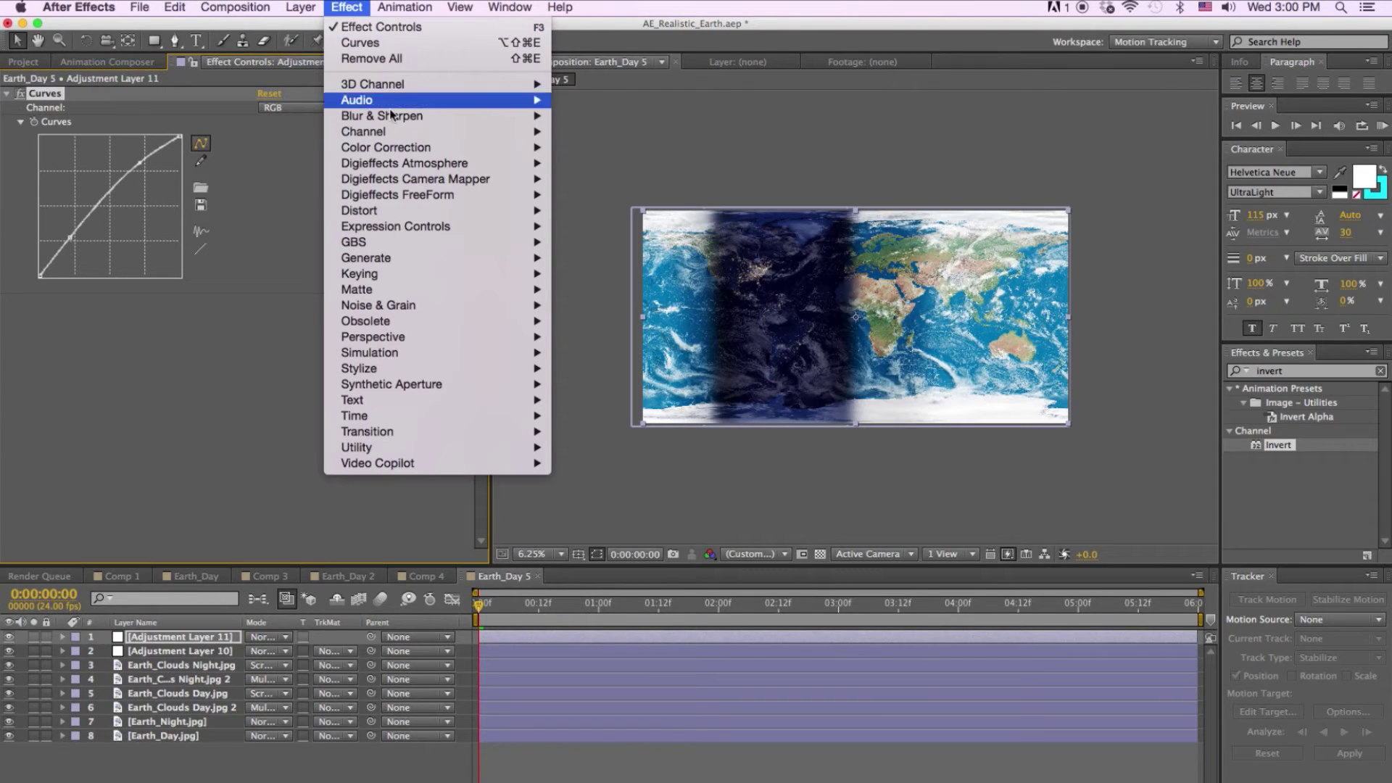
{"action": "mouse_move", "coordinate": [435, 147]}
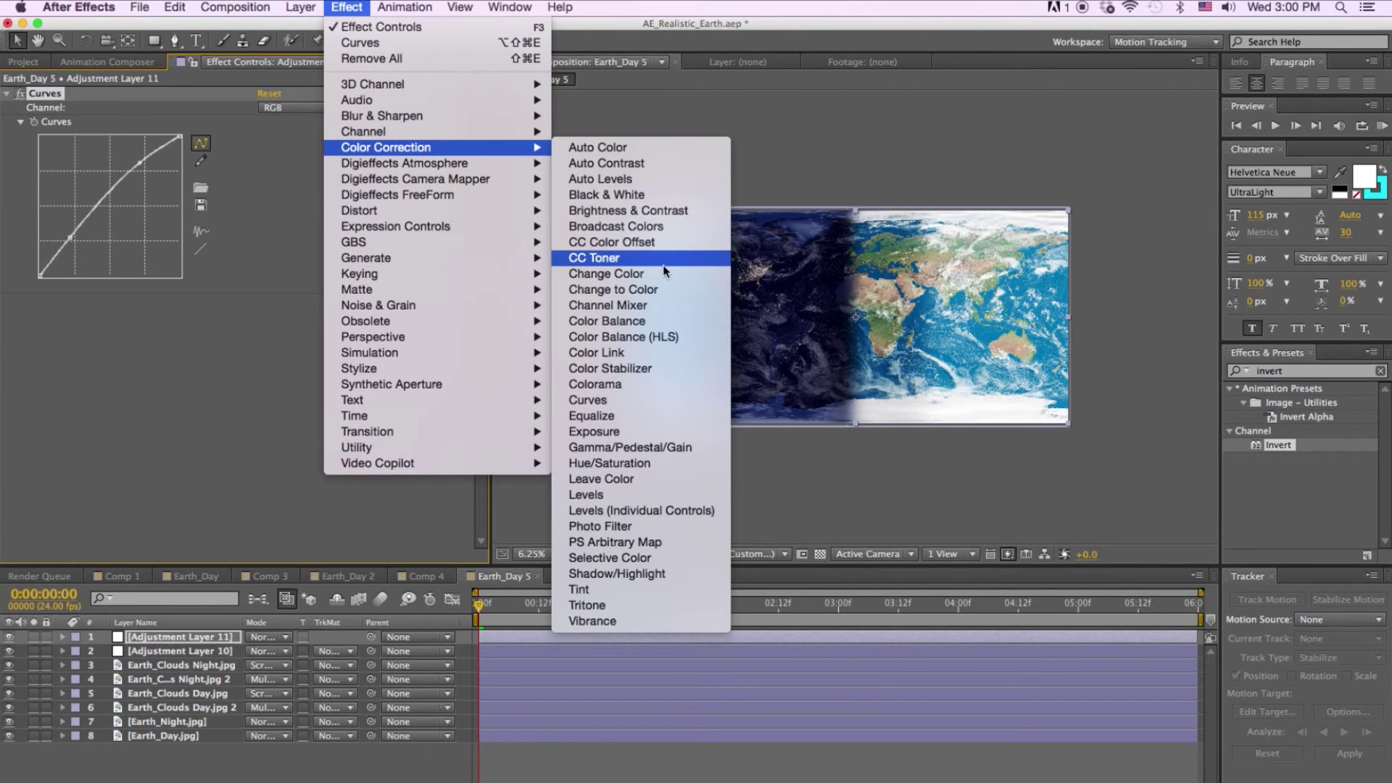
{"action": "left_click", "coordinate": [617, 589]}
{"action": "left_click", "coordinate": [275, 343]}
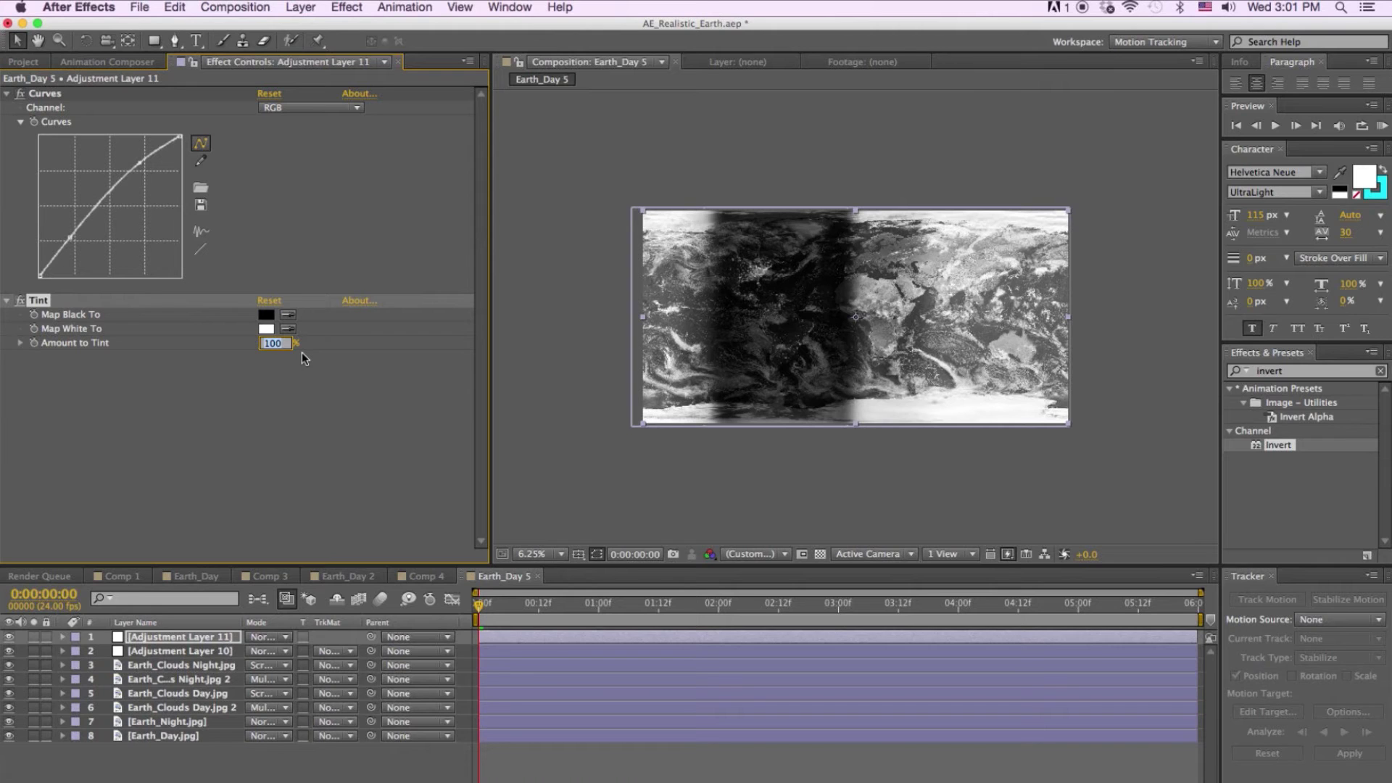
{"action": "type", "text": "20"}
{"action": "key", "text": "Return"}
{"action": "left_click", "coordinate": [371, 416]}
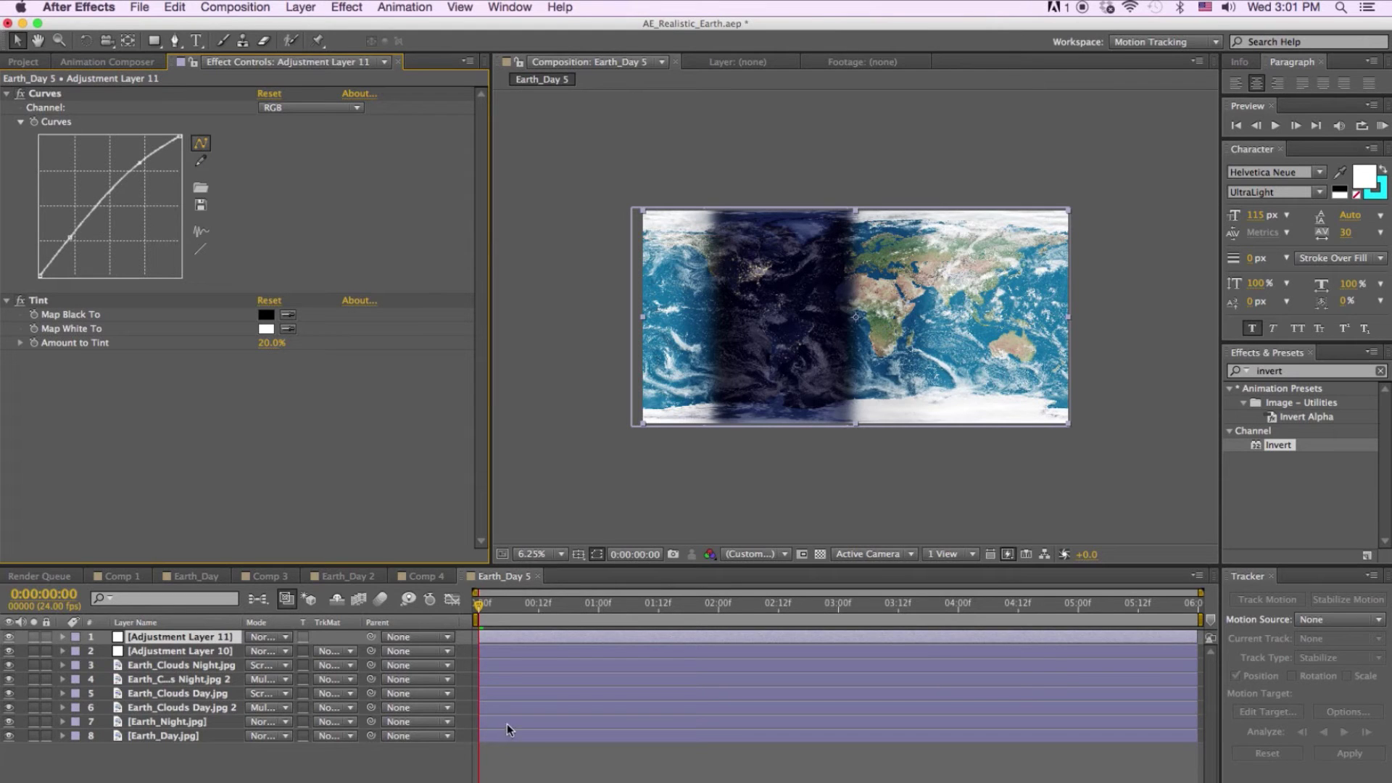
Turn the cloud, night and day image layers into 3D layers and add a shadow-casting Point light with 123% intensity.
{"action": "key", "text": "F4"}
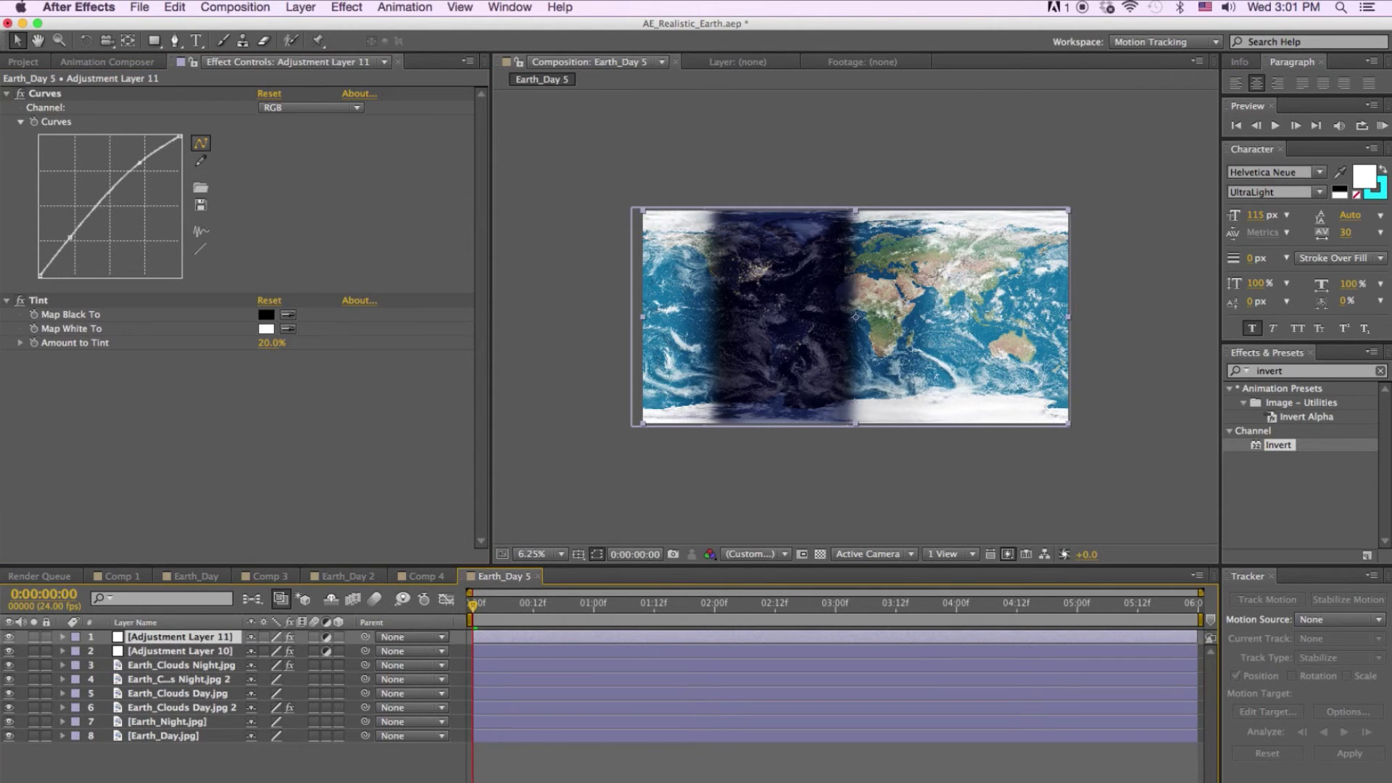
{"action": "left_click", "coordinate": [340, 733]}
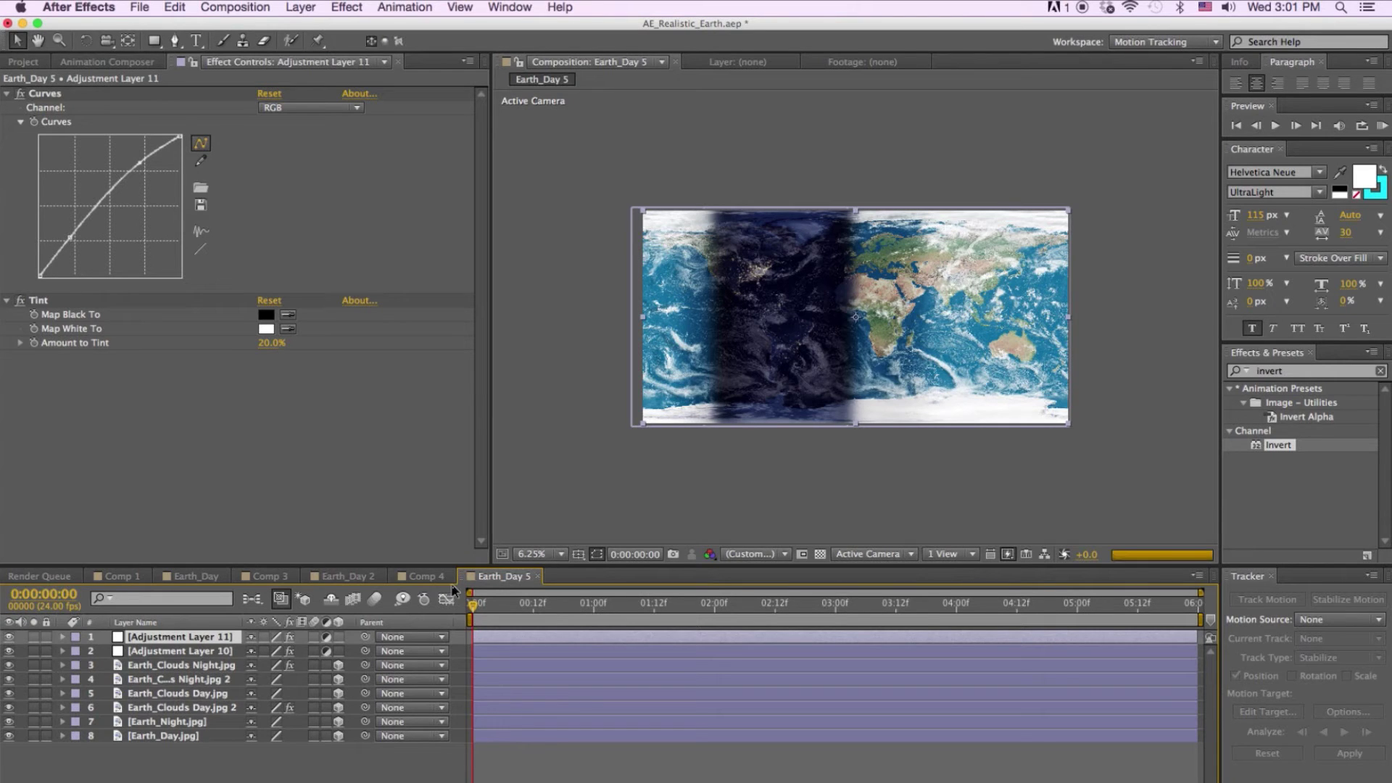
{"action": "left_click", "coordinate": [345, 7]}
{"action": "mouse_move", "coordinate": [300, 6]}
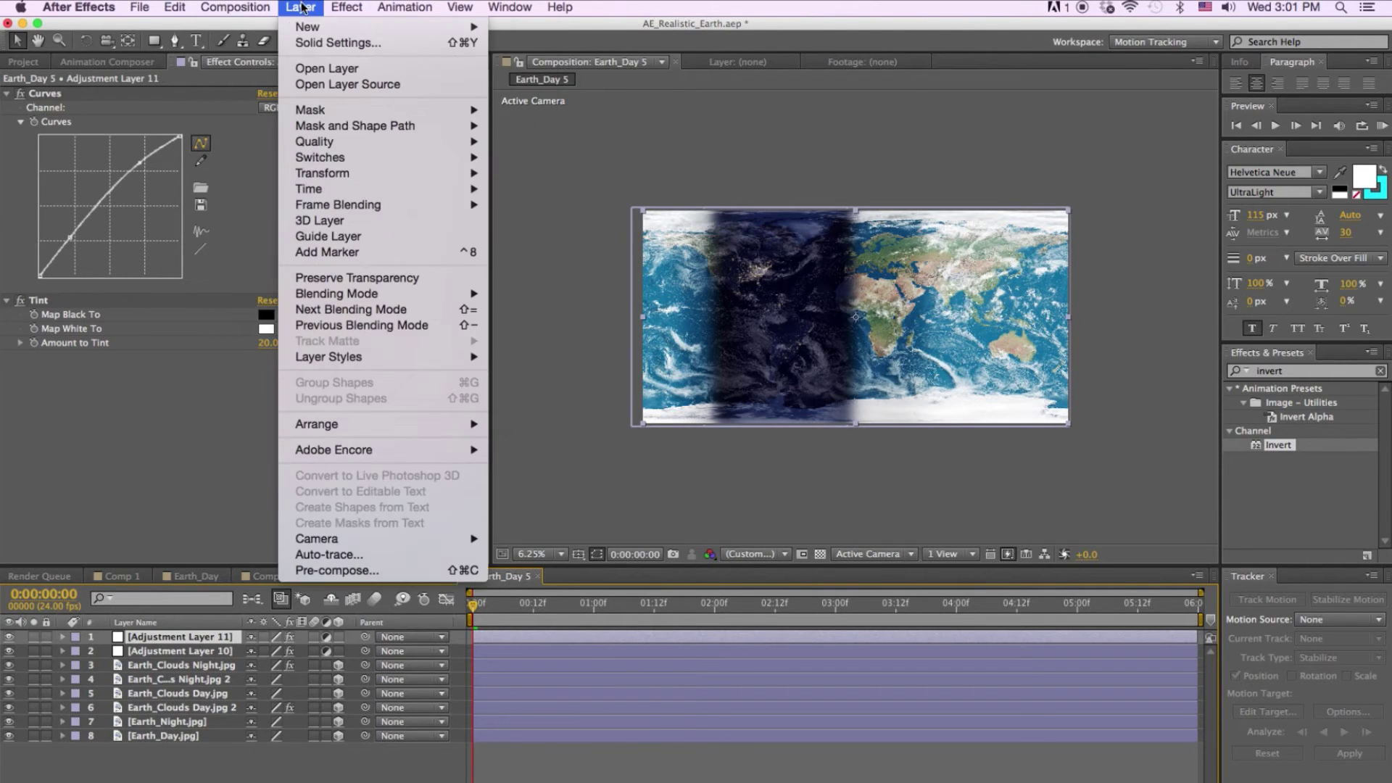
{"action": "mouse_move", "coordinate": [367, 27]}
{"action": "left_click", "coordinate": [546, 61]}
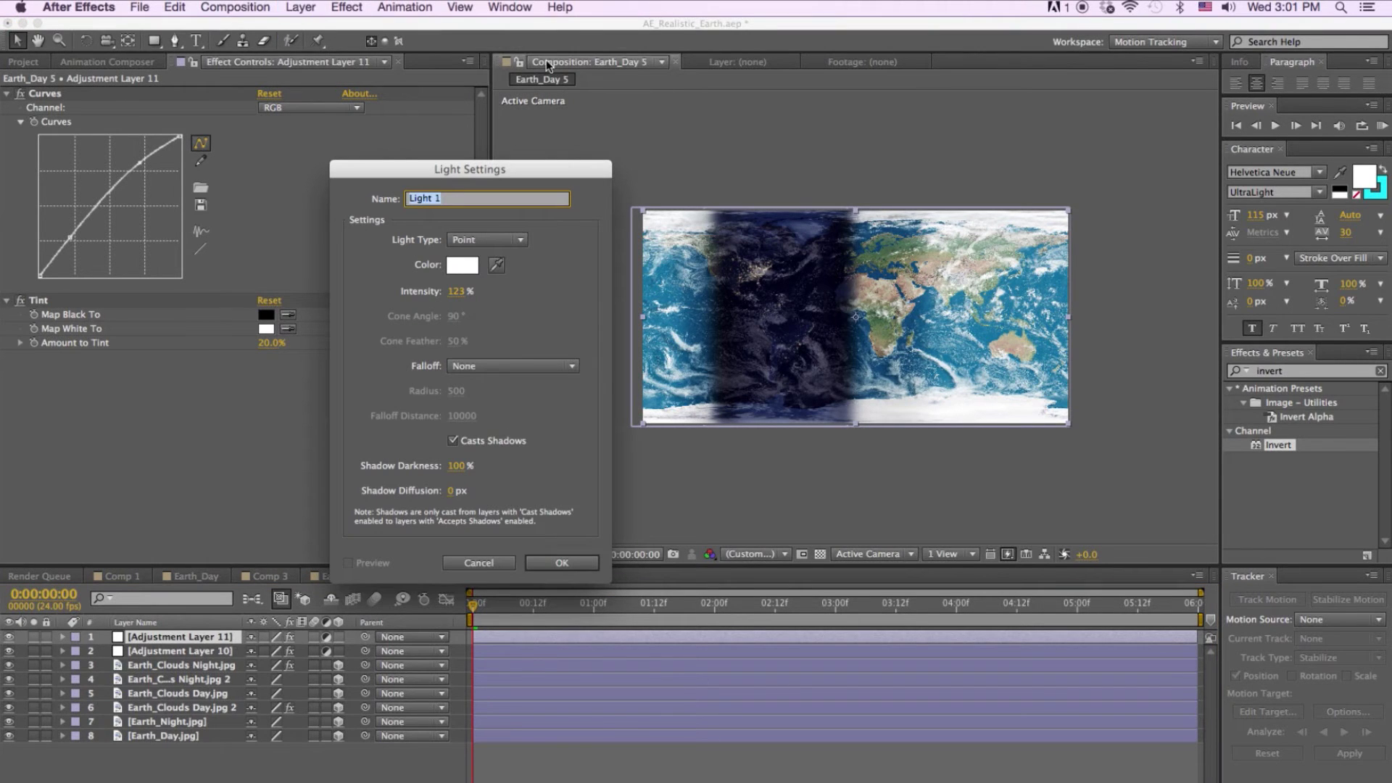
{"action": "left_click", "coordinate": [562, 562]}
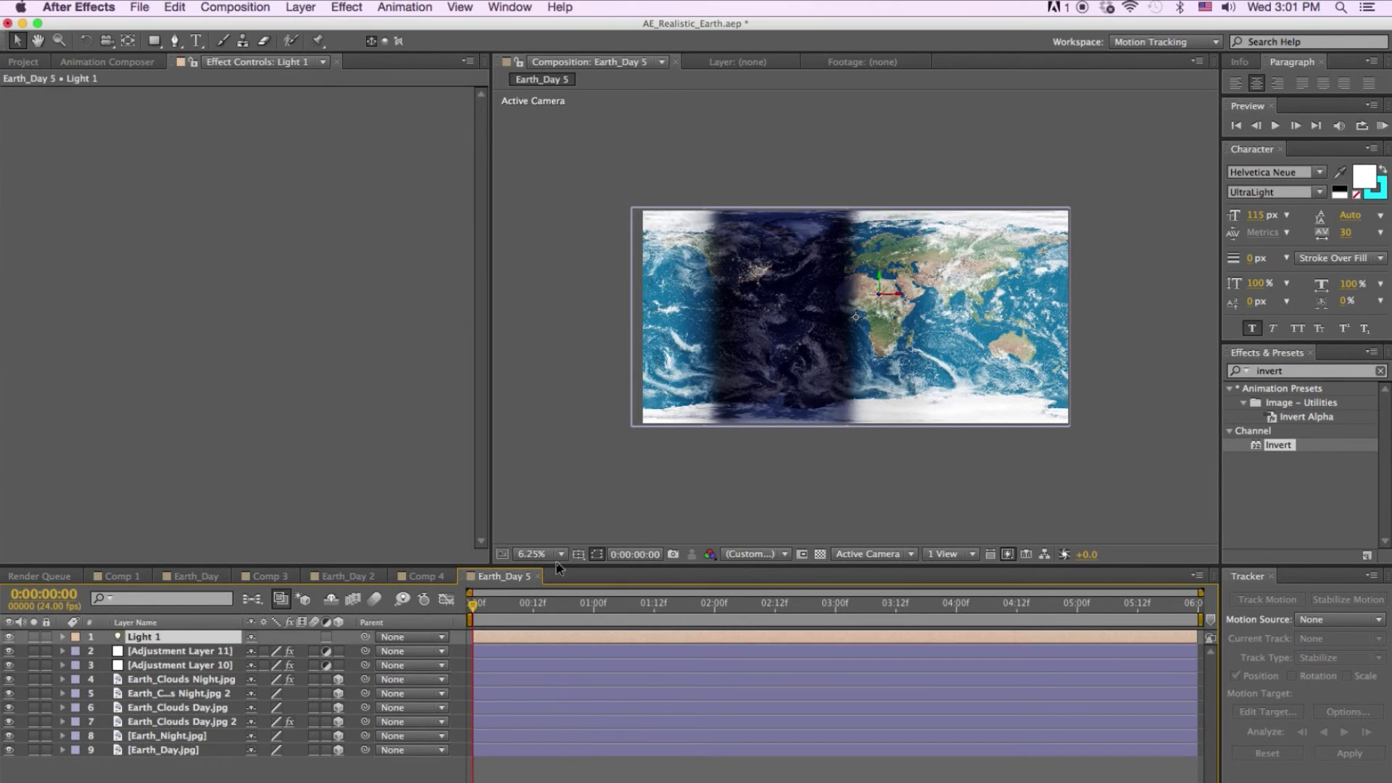
Move Light 1 horizontally eastward from Africa to over eastern Asia on the map.
{"action": "left_click", "coordinate": [890, 292]}
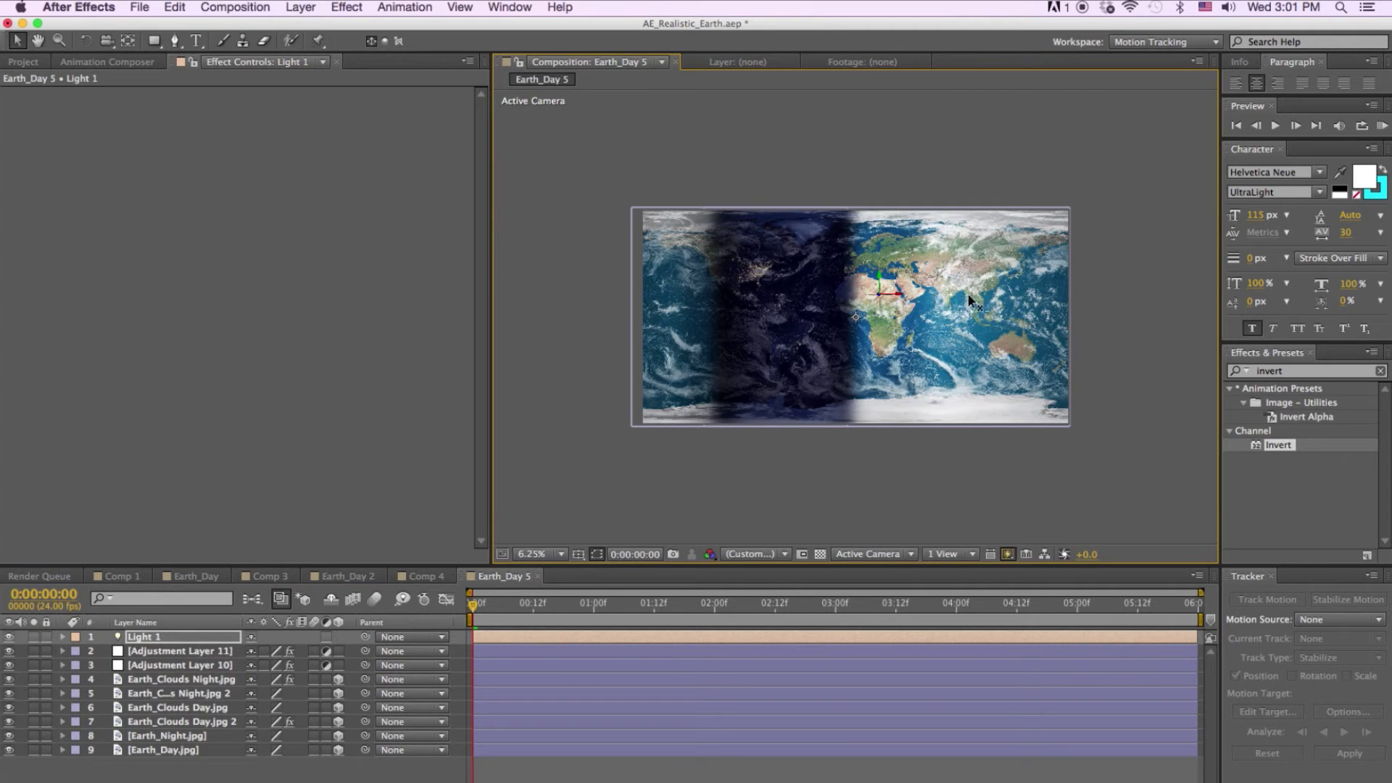
{"action": "left_click", "coordinate": [915, 293]}
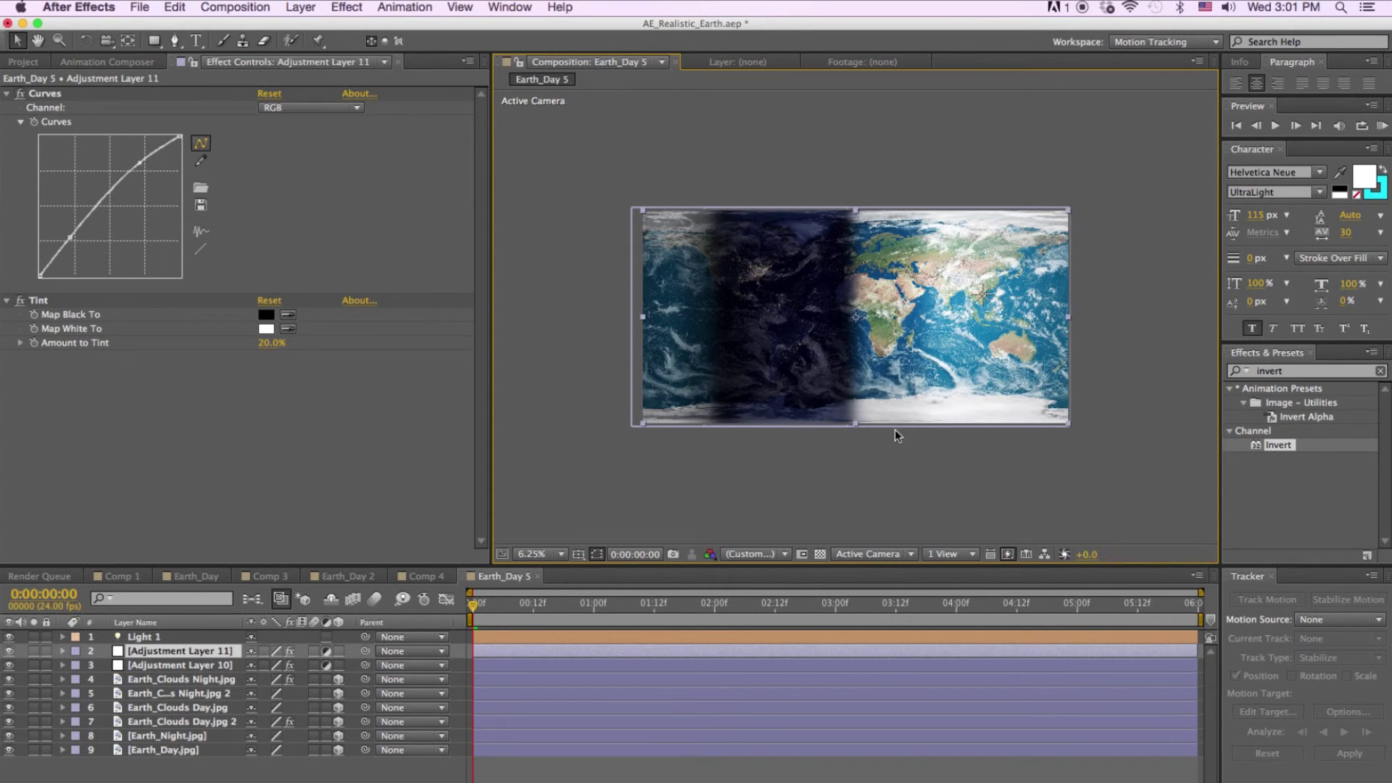
{"action": "left_click", "coordinate": [730, 635]}
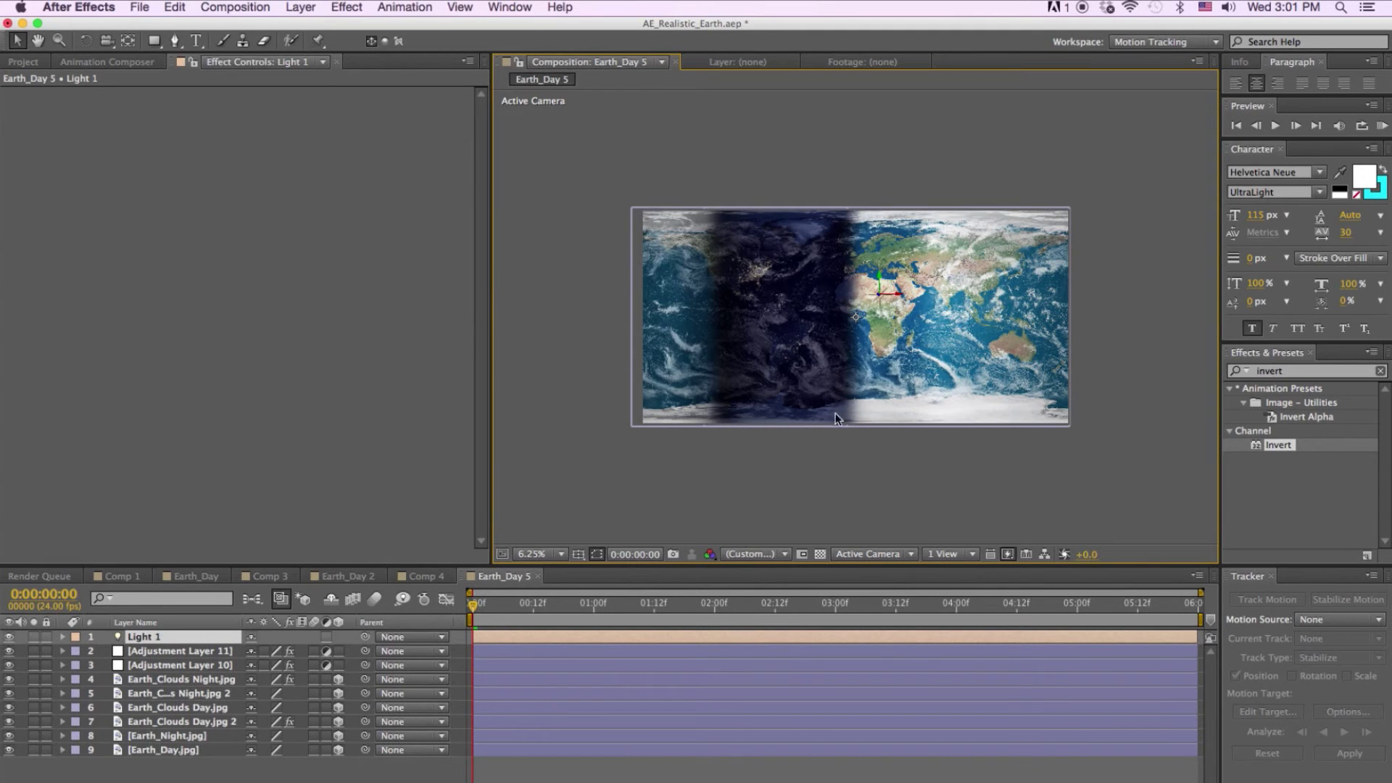
{"action": "left_click_drag", "start_coordinate": [899, 296], "coordinate": [962, 297]}
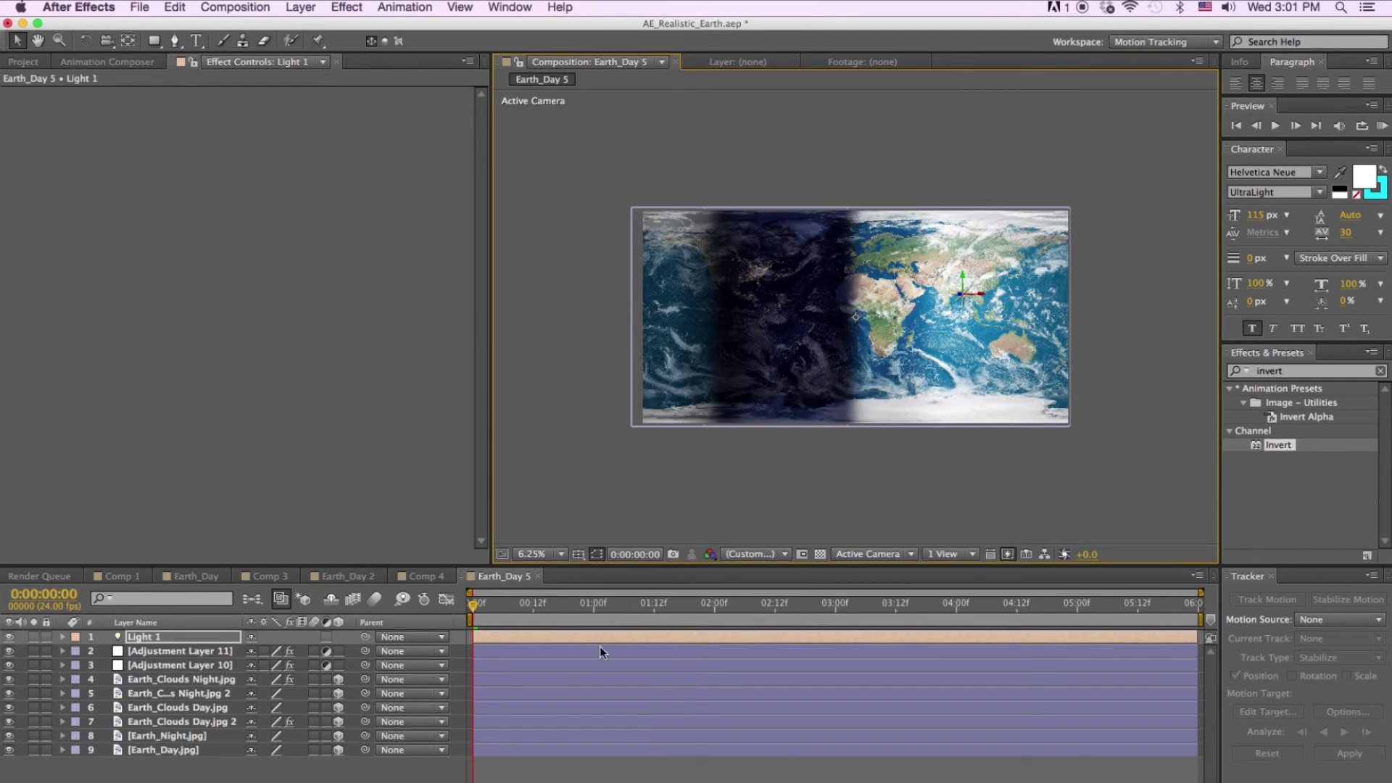
Raise the lower and upper points of the Curves effect on Adjustment Layer 11 slightly to brighten the map further.
{"action": "left_click", "coordinate": [211, 650]}
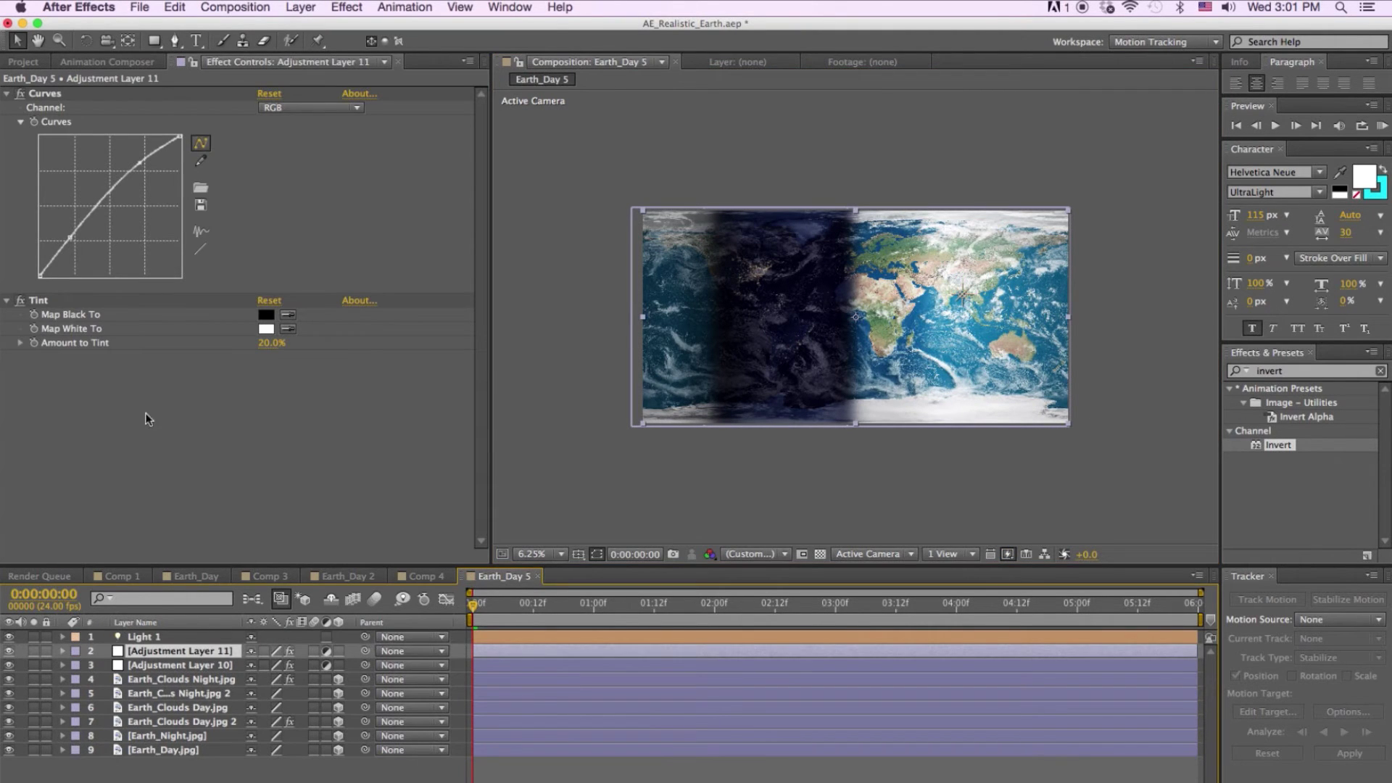
{"action": "left_click", "coordinate": [71, 238]}
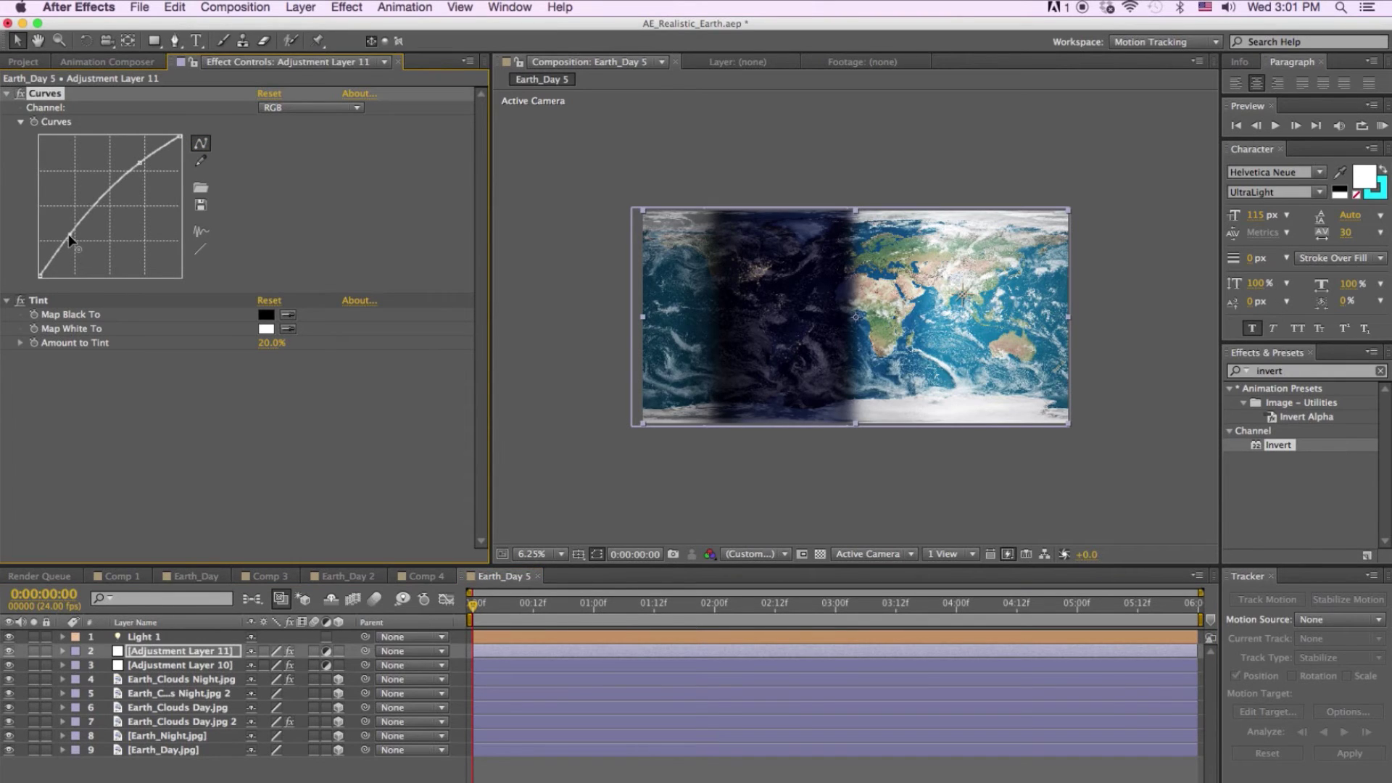
{"action": "left_click_drag", "start_coordinate": [70, 238], "coordinate": [68, 239]}
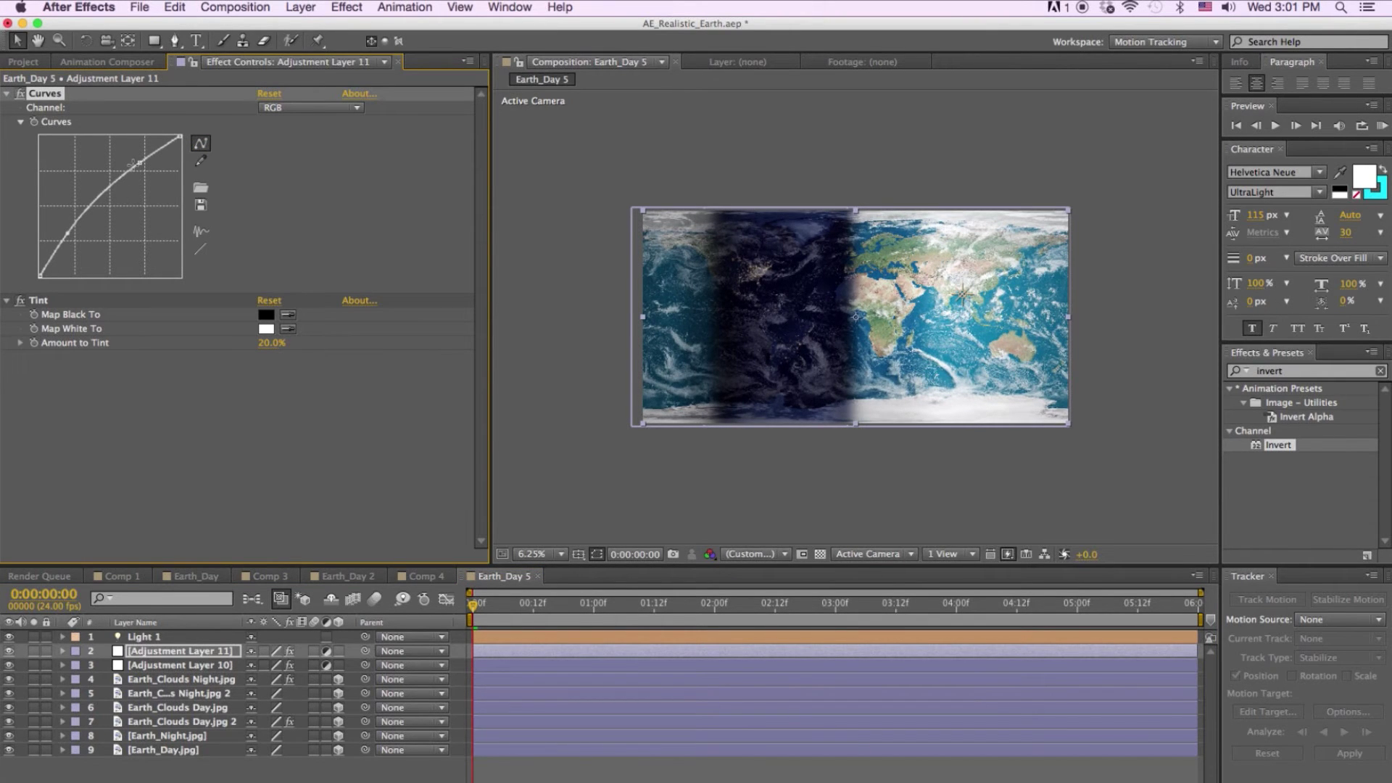
{"action": "left_click_drag", "start_coordinate": [141, 163], "coordinate": [139, 159]}
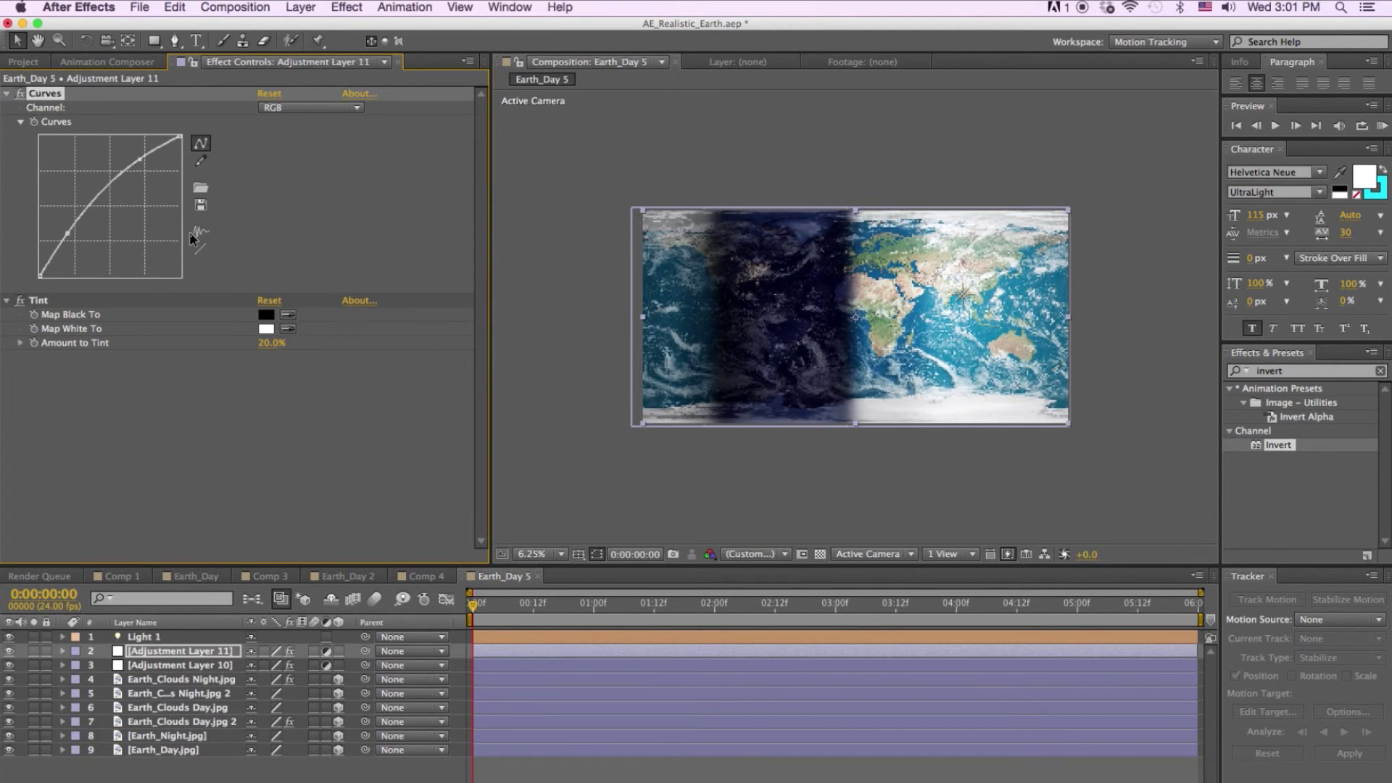
{"action": "left_click", "coordinate": [550, 495]}
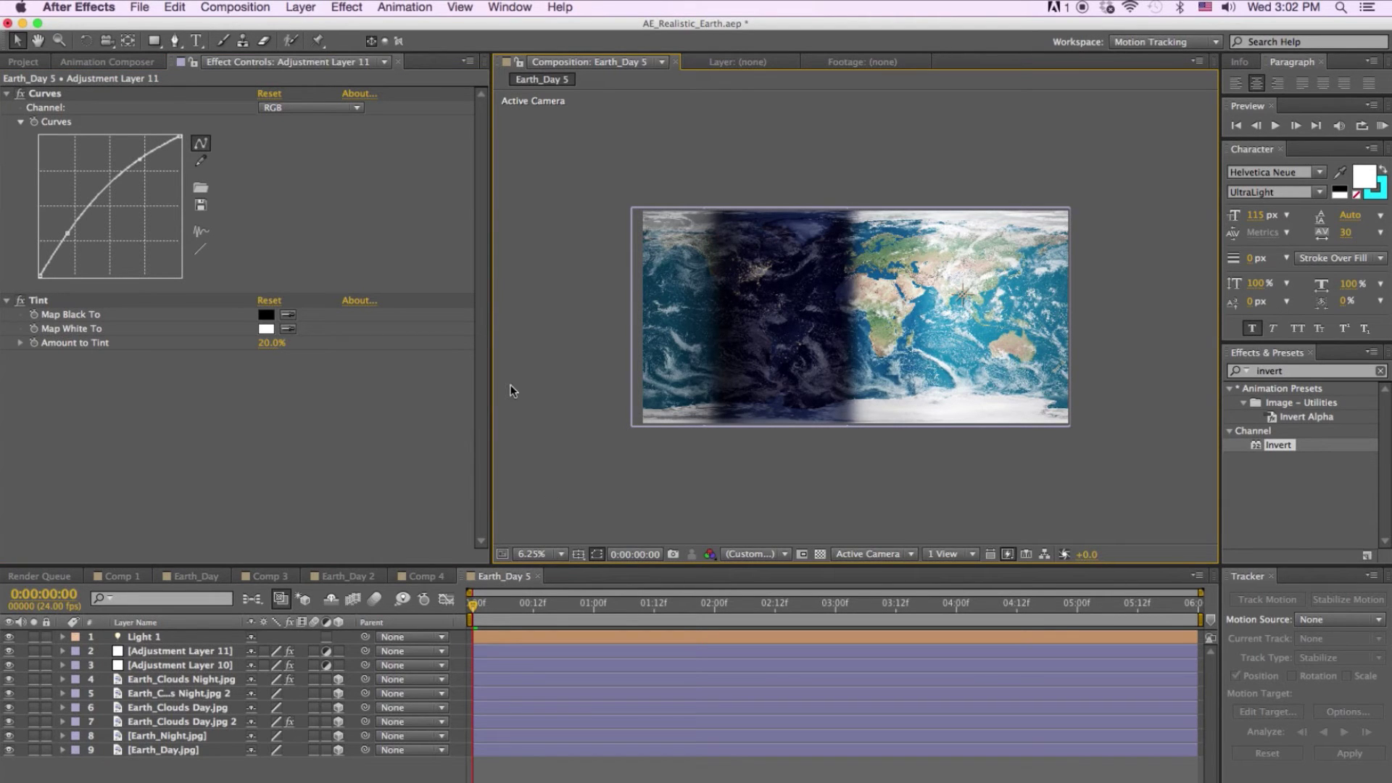
Create a new composition, Comp 5, with the HDTV 1080 24 preset at 1920 x 1080 px and a 6-second duration.
{"action": "left_click", "coordinate": [245, 5]}
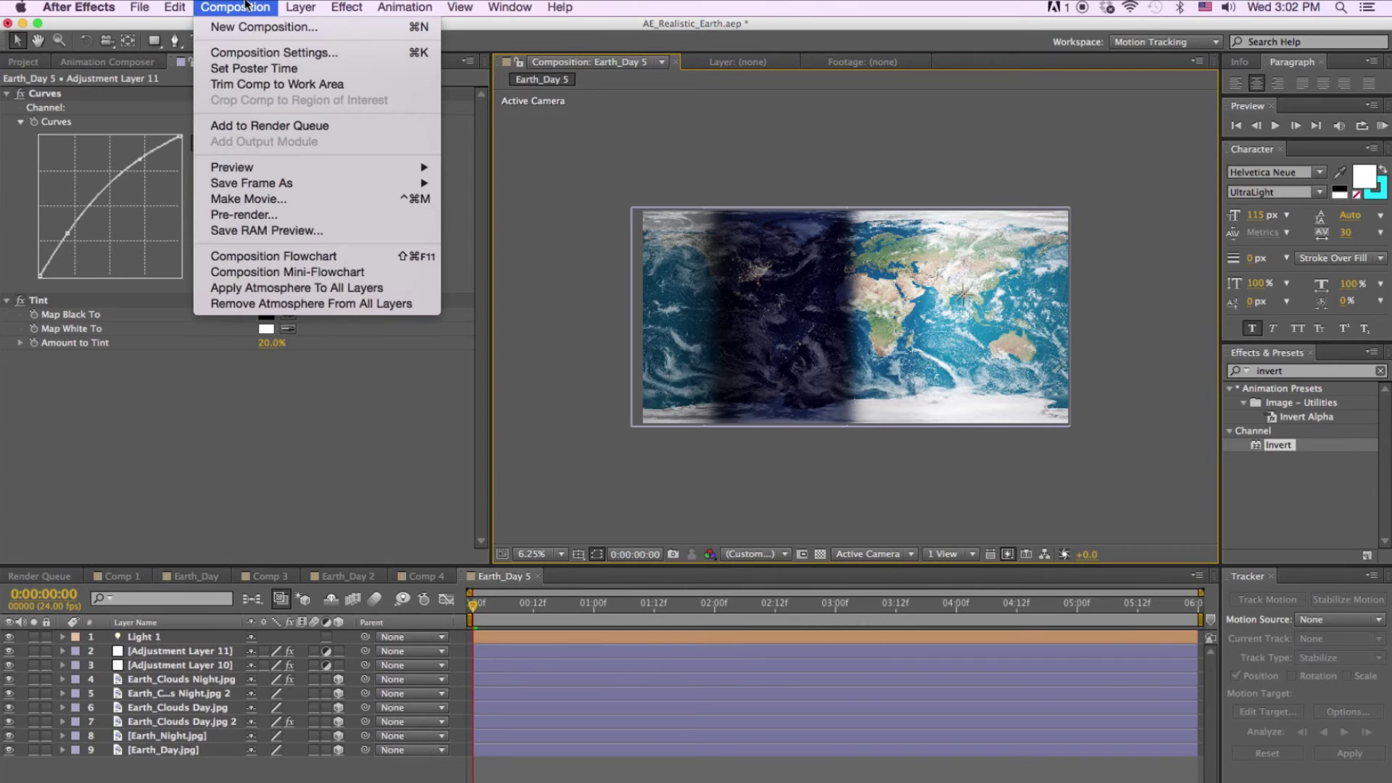
{"action": "left_click", "coordinate": [246, 27]}
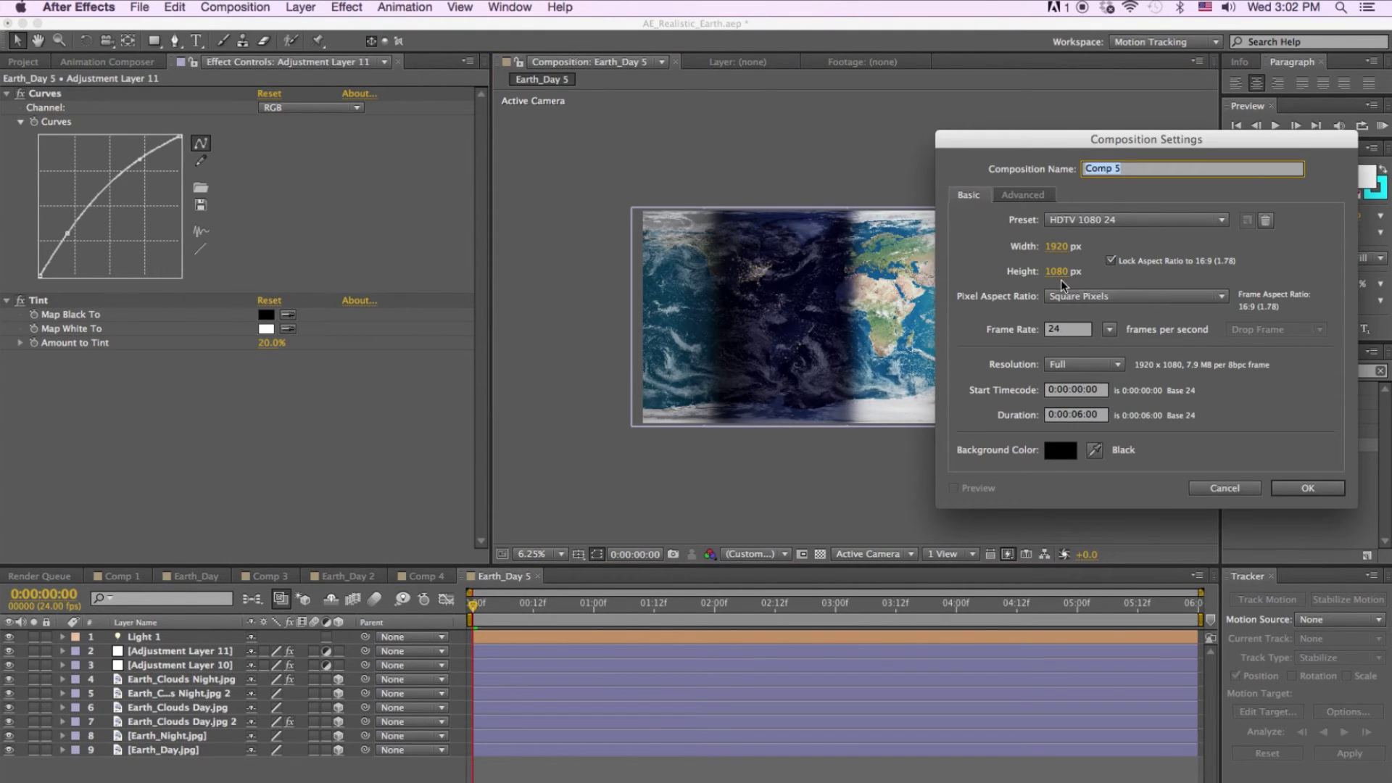
{"action": "left_click", "coordinate": [1328, 487]}
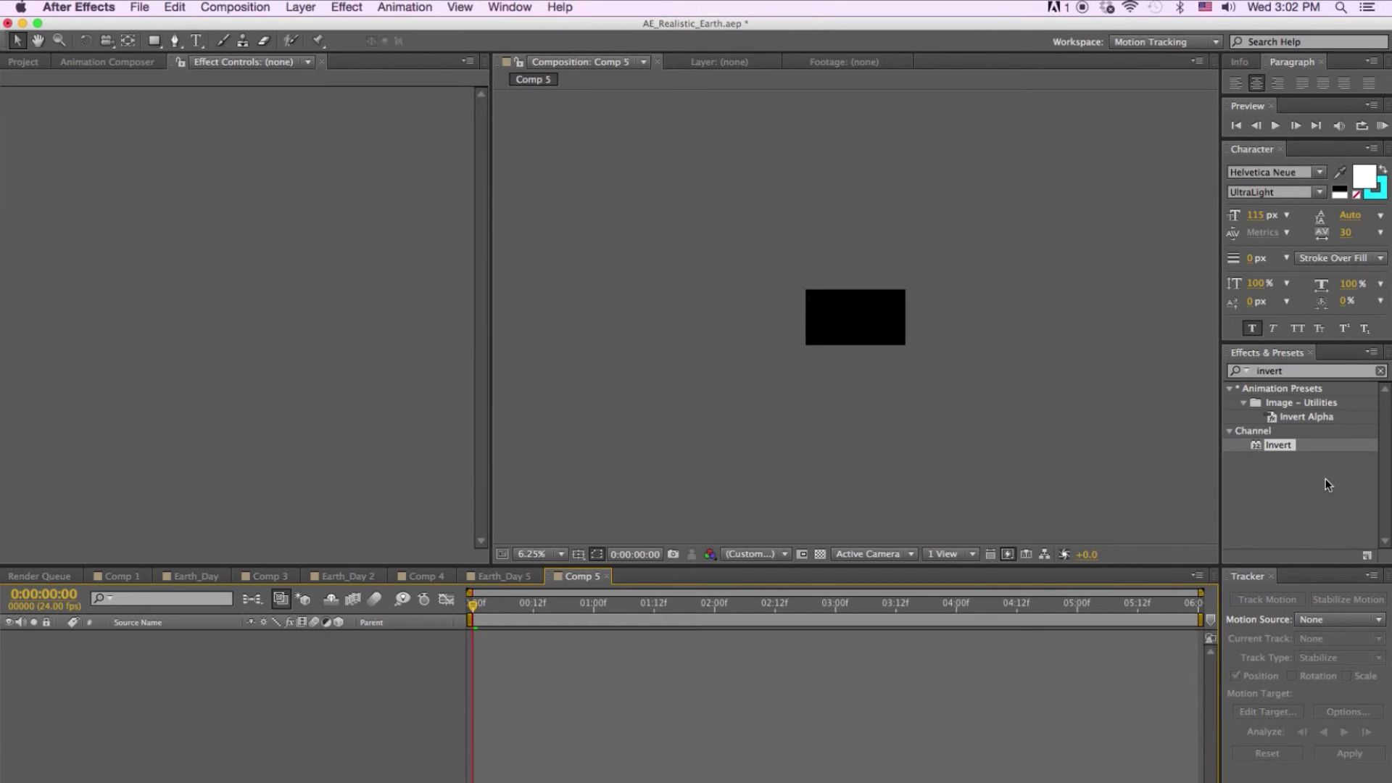
Add the Earth_Day 5 composition to Comp 5 as a layer and scale it to 26%.
{"action": "left_click", "coordinate": [23, 62]}
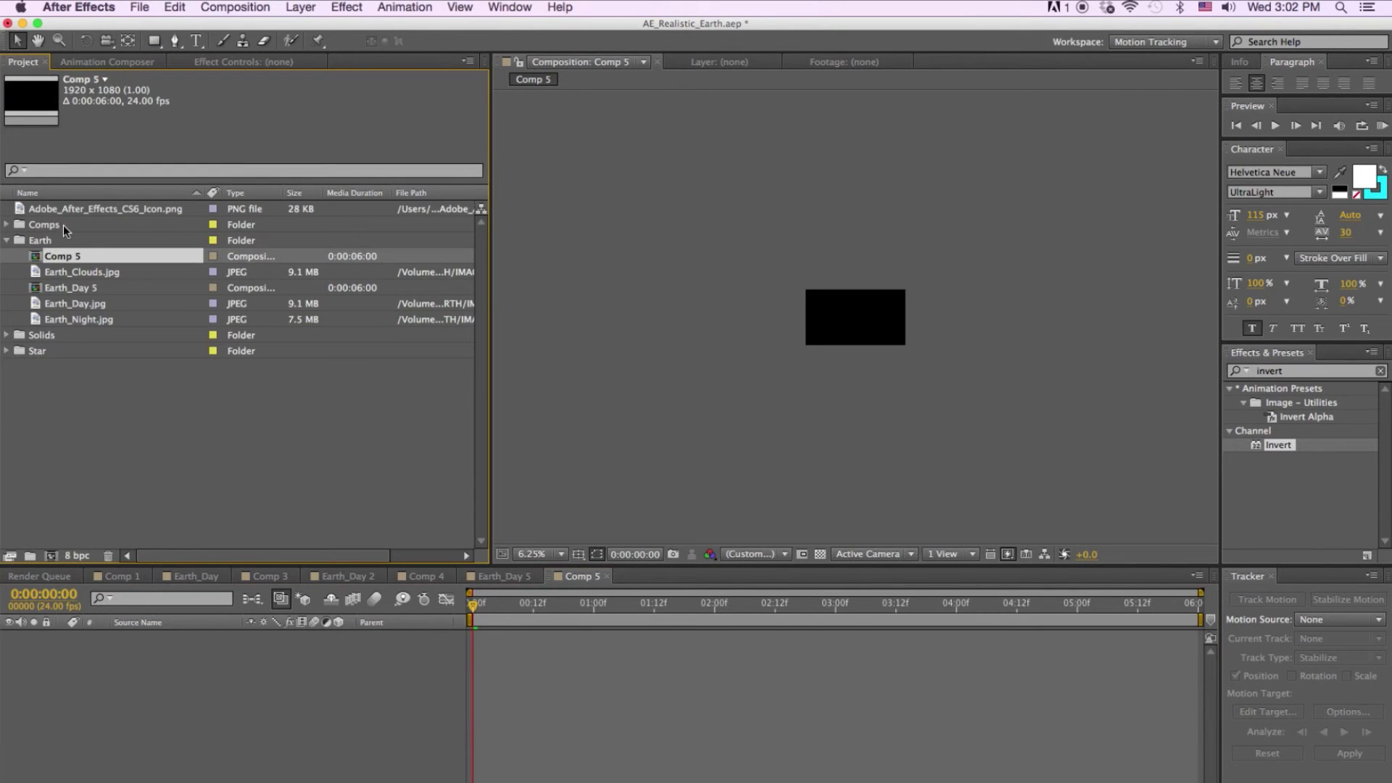
{"action": "left_click_drag", "start_coordinate": [54, 290], "coordinate": [293, 650]}
{"action": "key", "text": "s"}
{"action": "left_click_drag", "start_coordinate": [311, 658], "coordinate": [259, 665]}
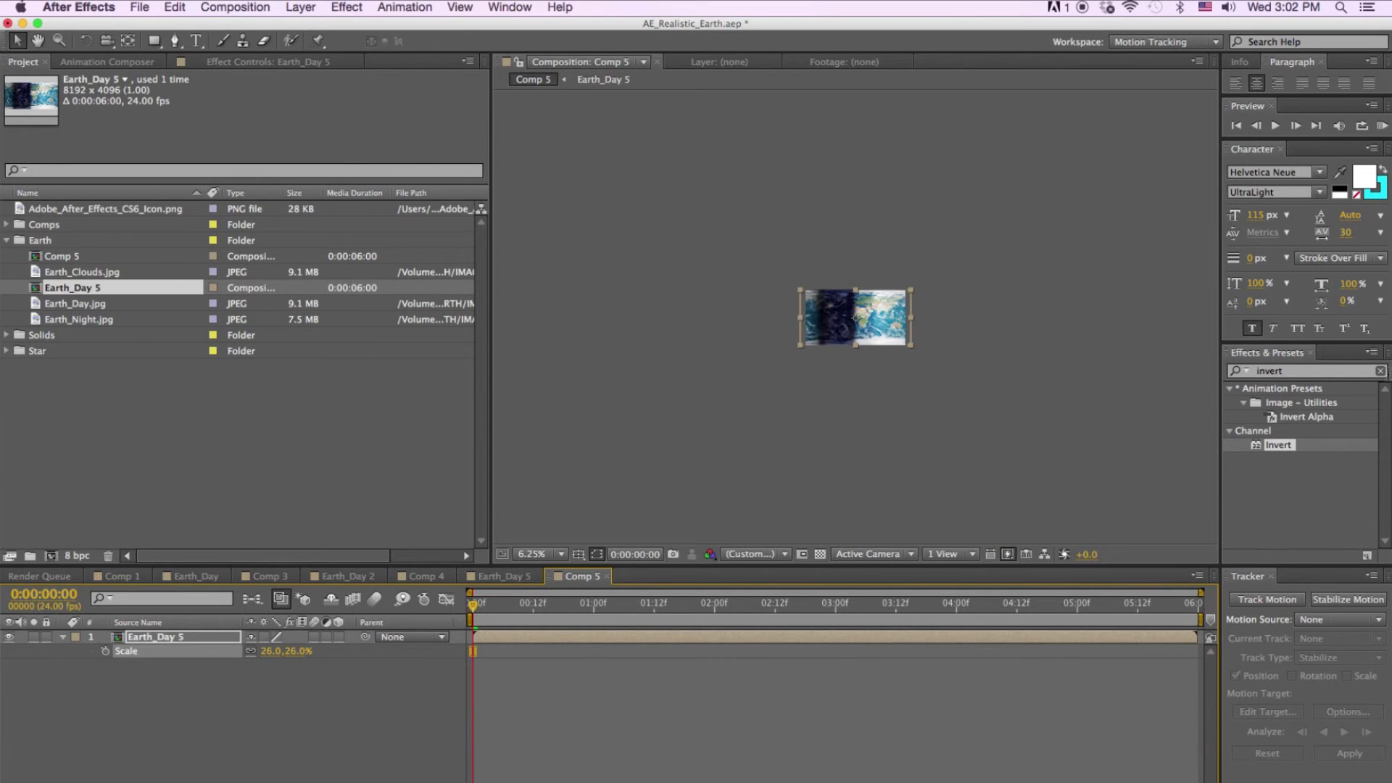
Apply the CC Sphere effect to the Earth_Day 5 layer and set its Radius to 1660.
{"action": "left_click", "coordinate": [1379, 371]}
{"action": "left_click", "coordinate": [1312, 370]}
{"action": "type", "text": "cc"}
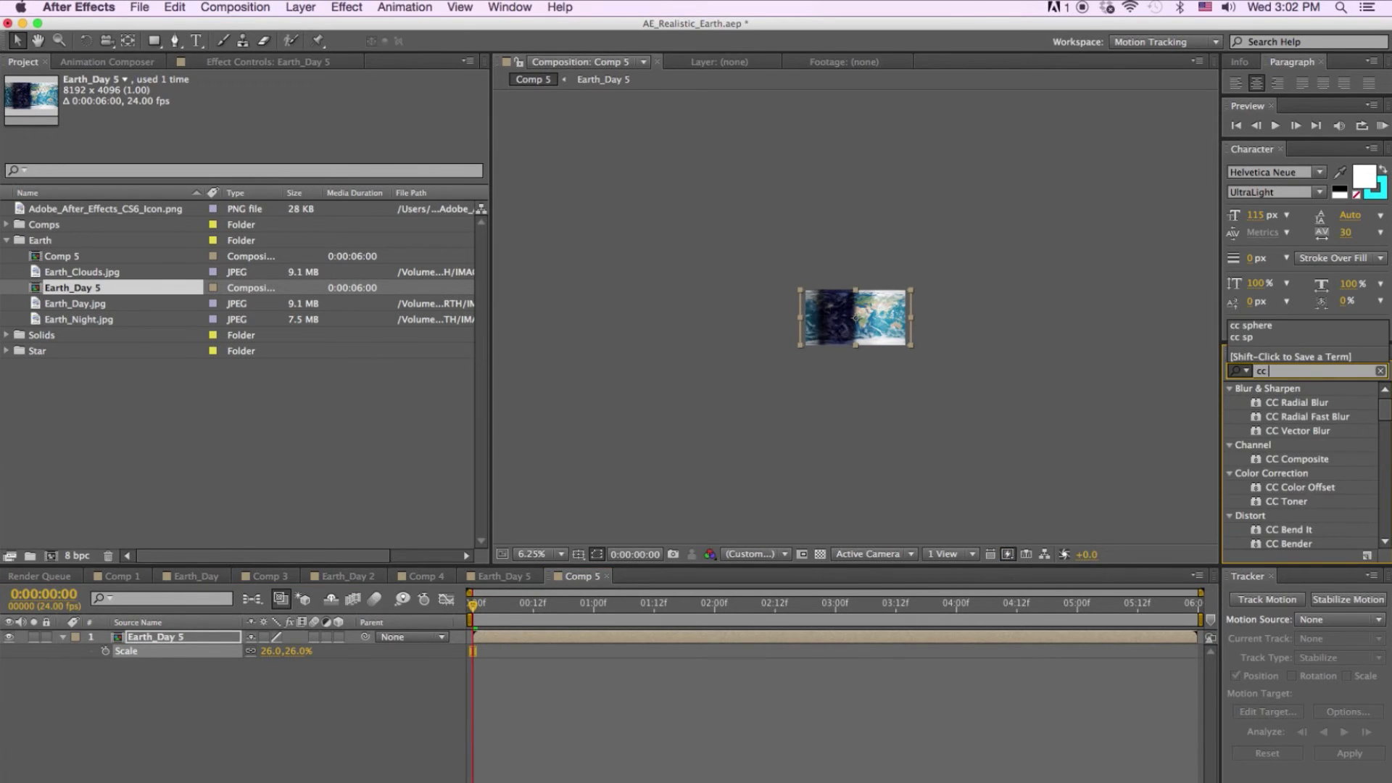
{"action": "type", "text": " sphere"}
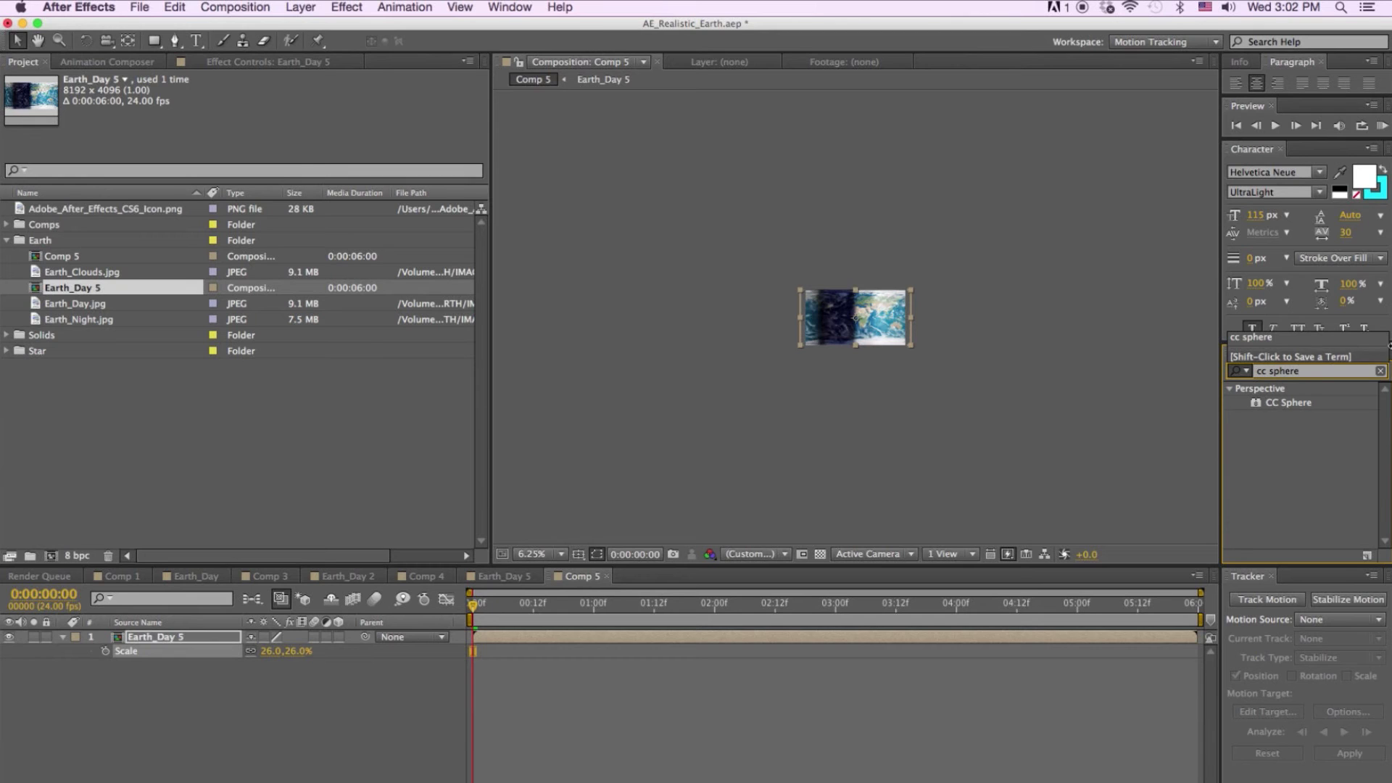
{"action": "left_click_drag", "start_coordinate": [1272, 403], "coordinate": [858, 330]}
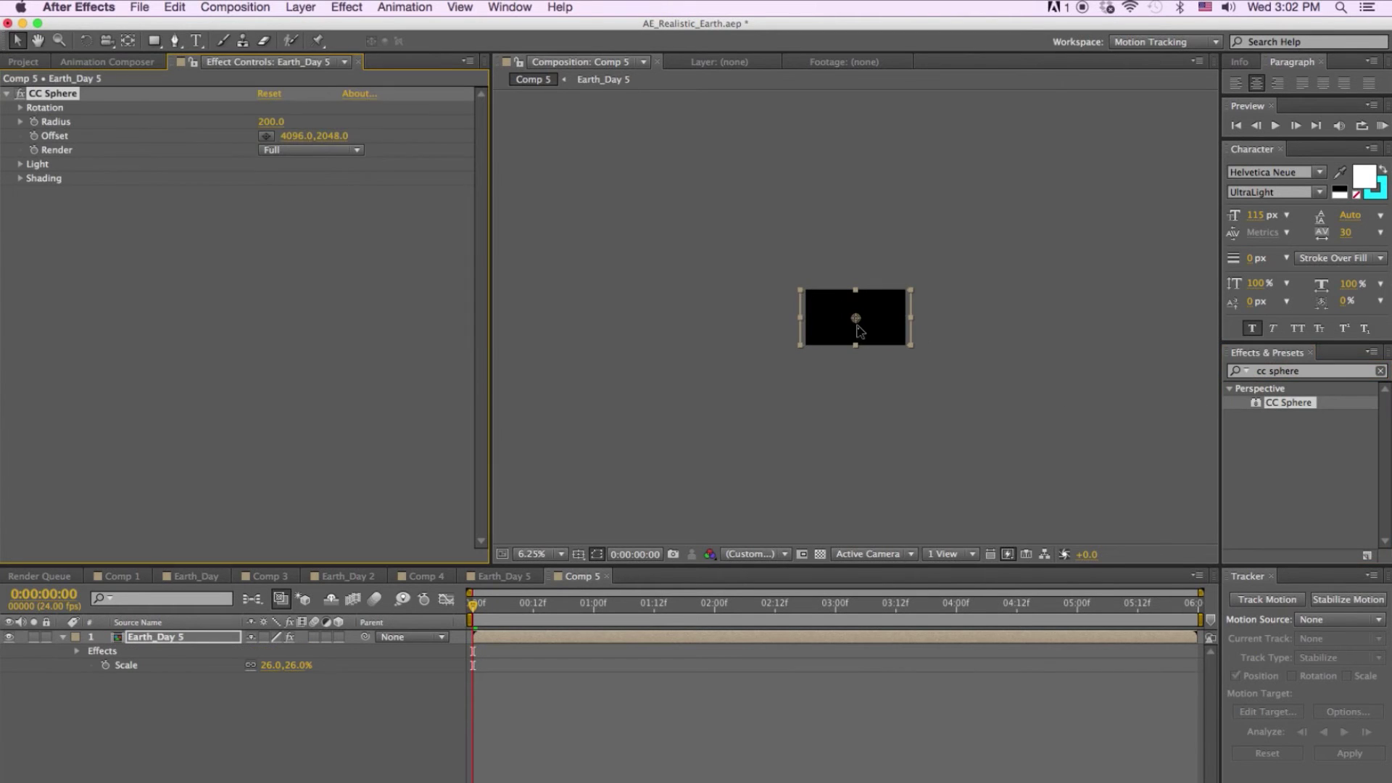
{"action": "key", "text": "period"}
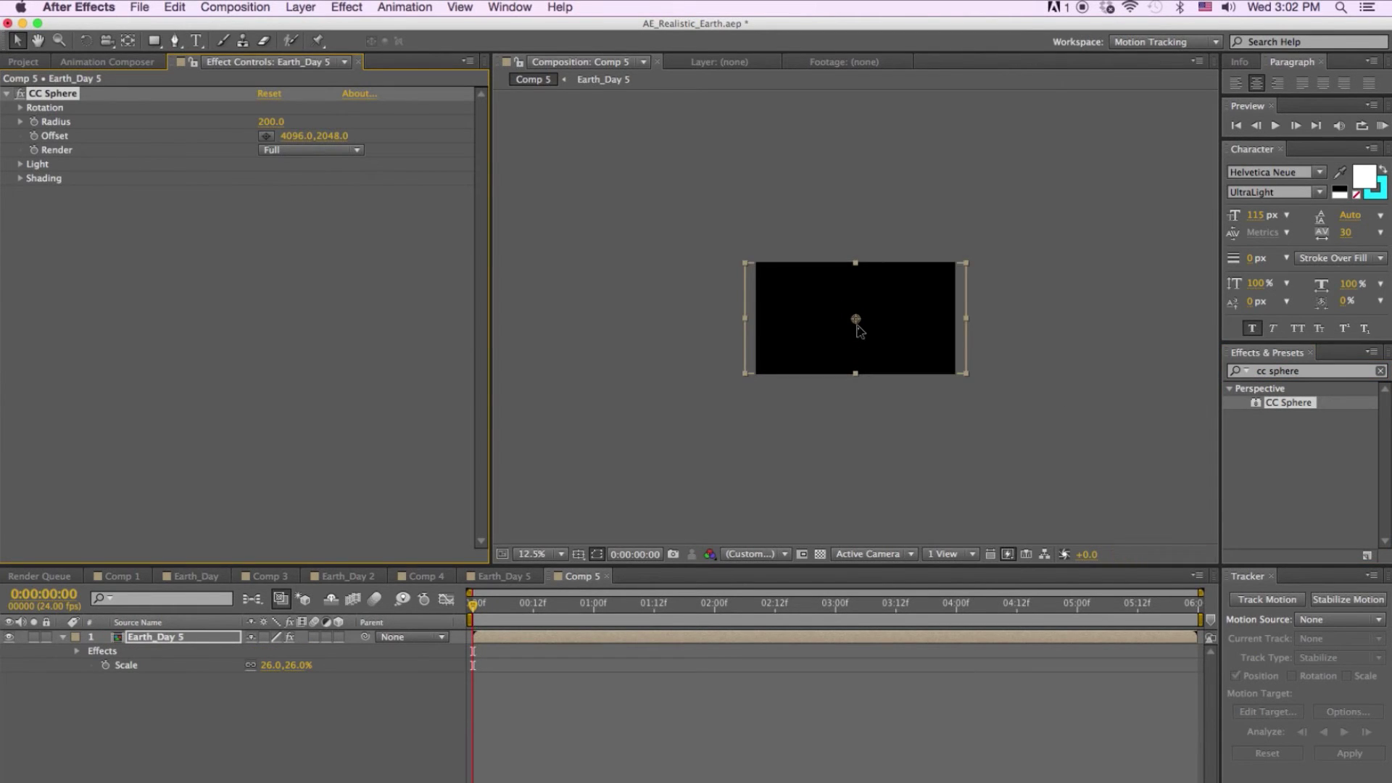
{"action": "key", "text": "period"}
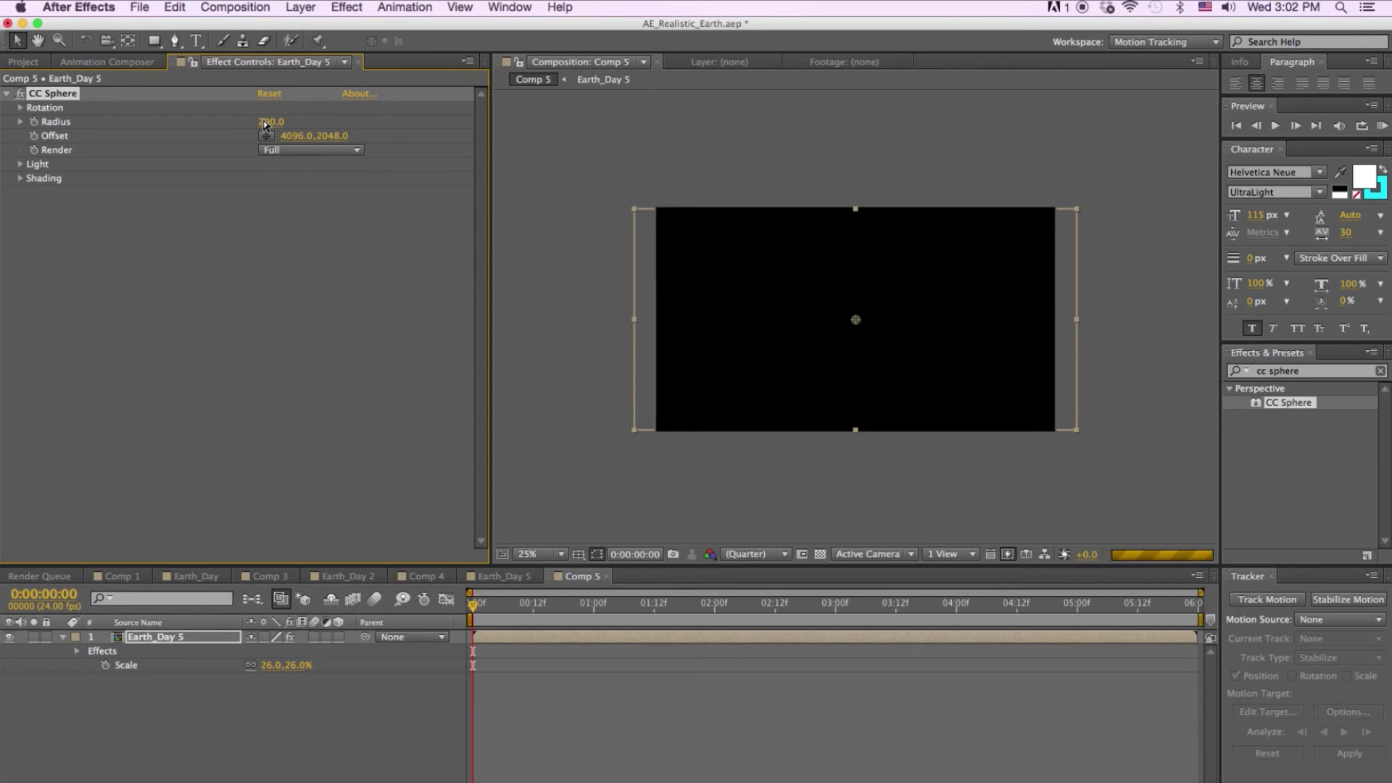
{"action": "left_click_drag", "start_coordinate": [266, 128], "coordinate": [372, 107]}
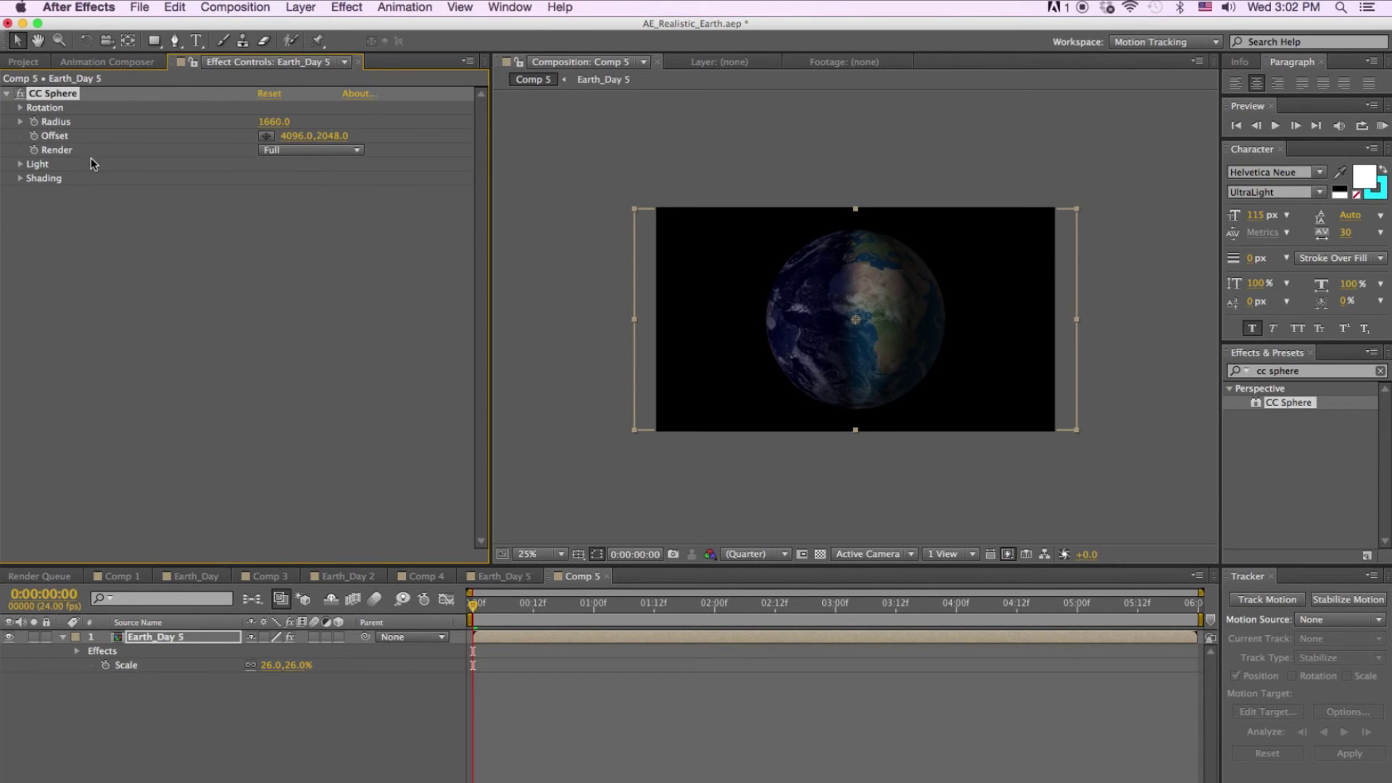
Set the CC Sphere light to Light Direction +84°, Light Height 26 and Light Intensity 120.
{"action": "left_click", "coordinate": [20, 164]}
{"action": "left_click", "coordinate": [21, 268]}
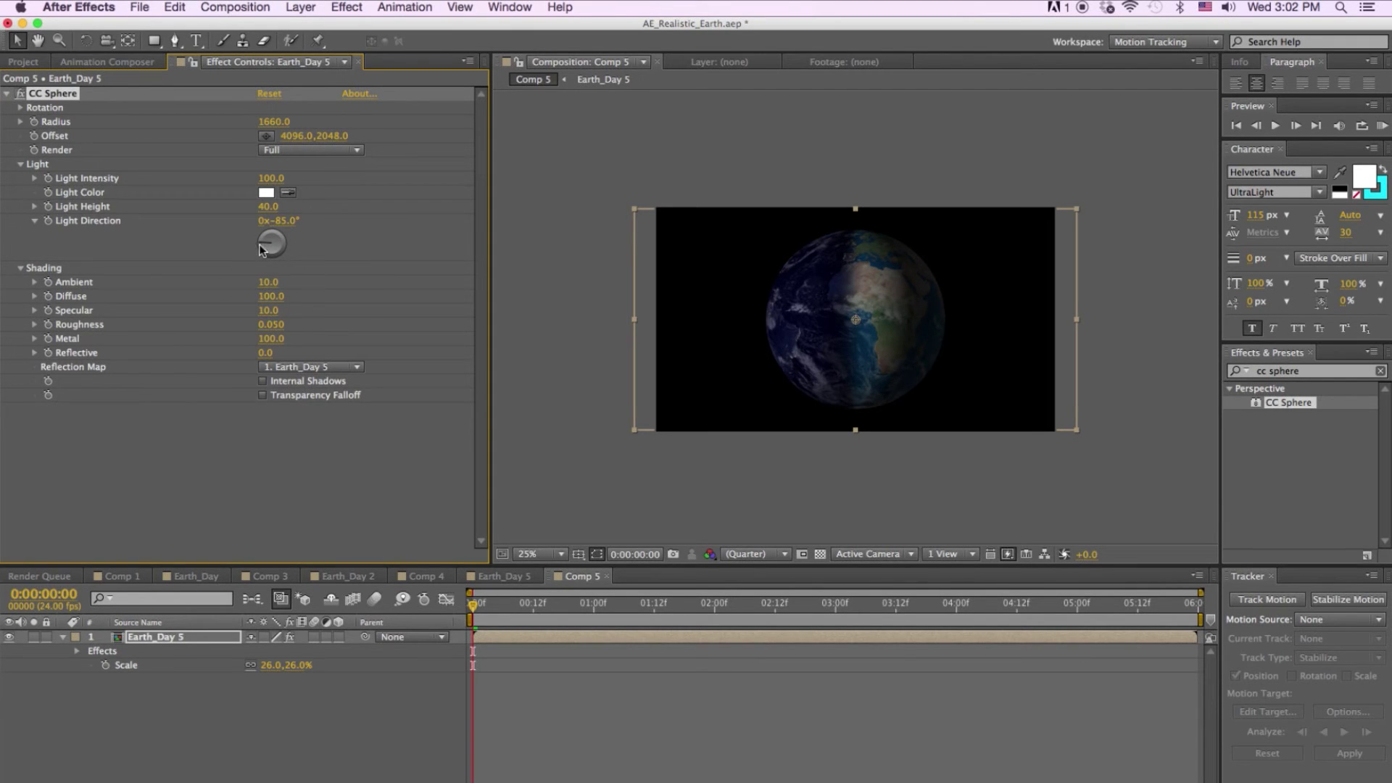
{"action": "left_click_drag", "start_coordinate": [263, 250], "coordinate": [284, 238]}
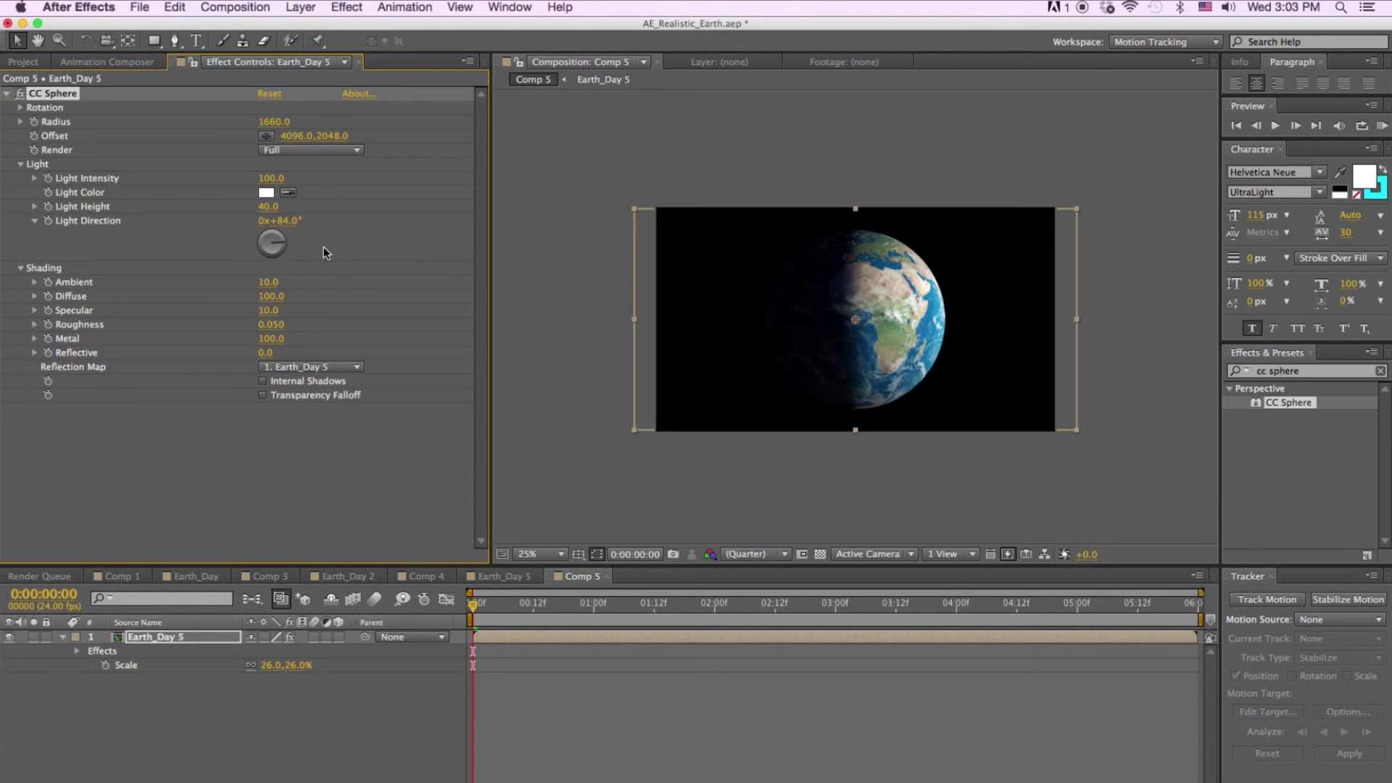
{"action": "left_click", "coordinate": [274, 208]}
{"action": "type", "text": "26"}
{"action": "key", "text": "Return"}
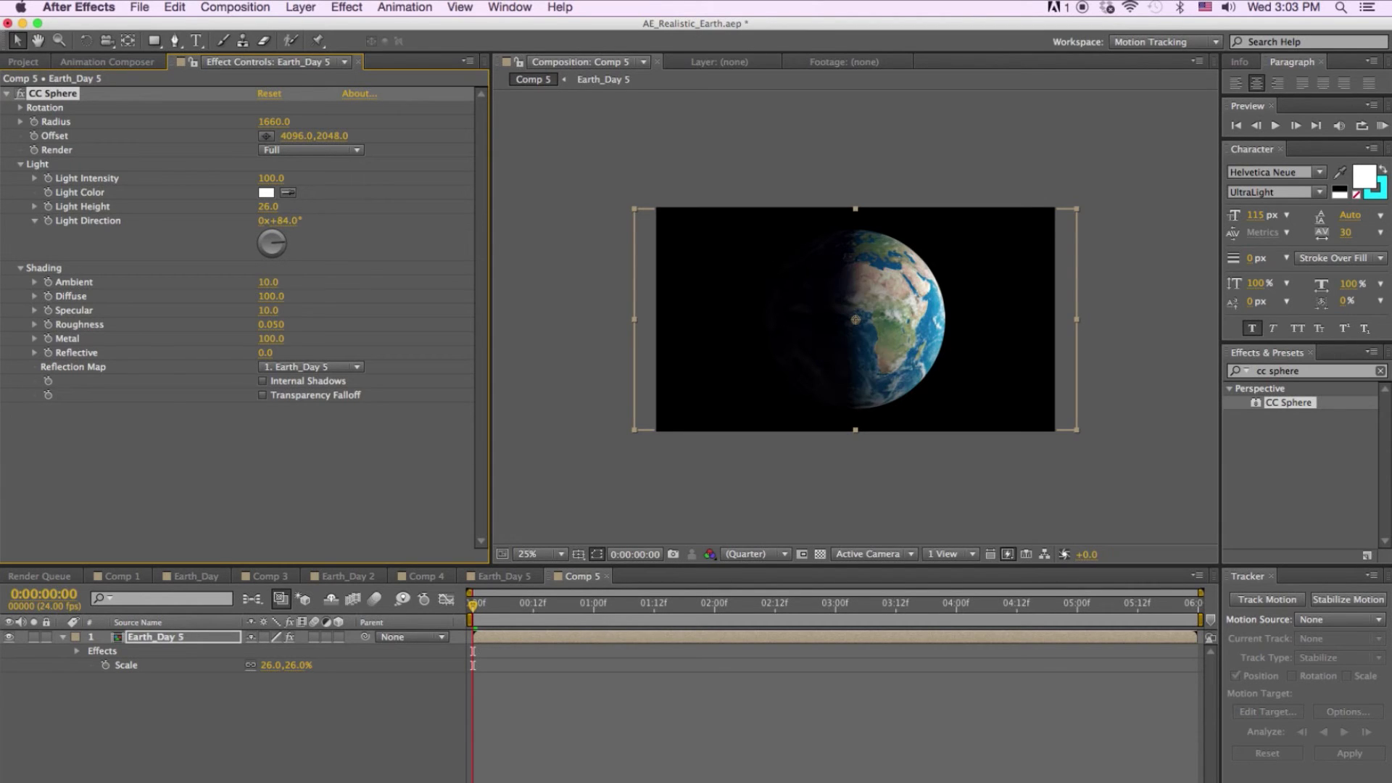
{"action": "left_click", "coordinate": [268, 178]}
{"action": "type", "text": "120"}
{"action": "key", "text": "Return"}
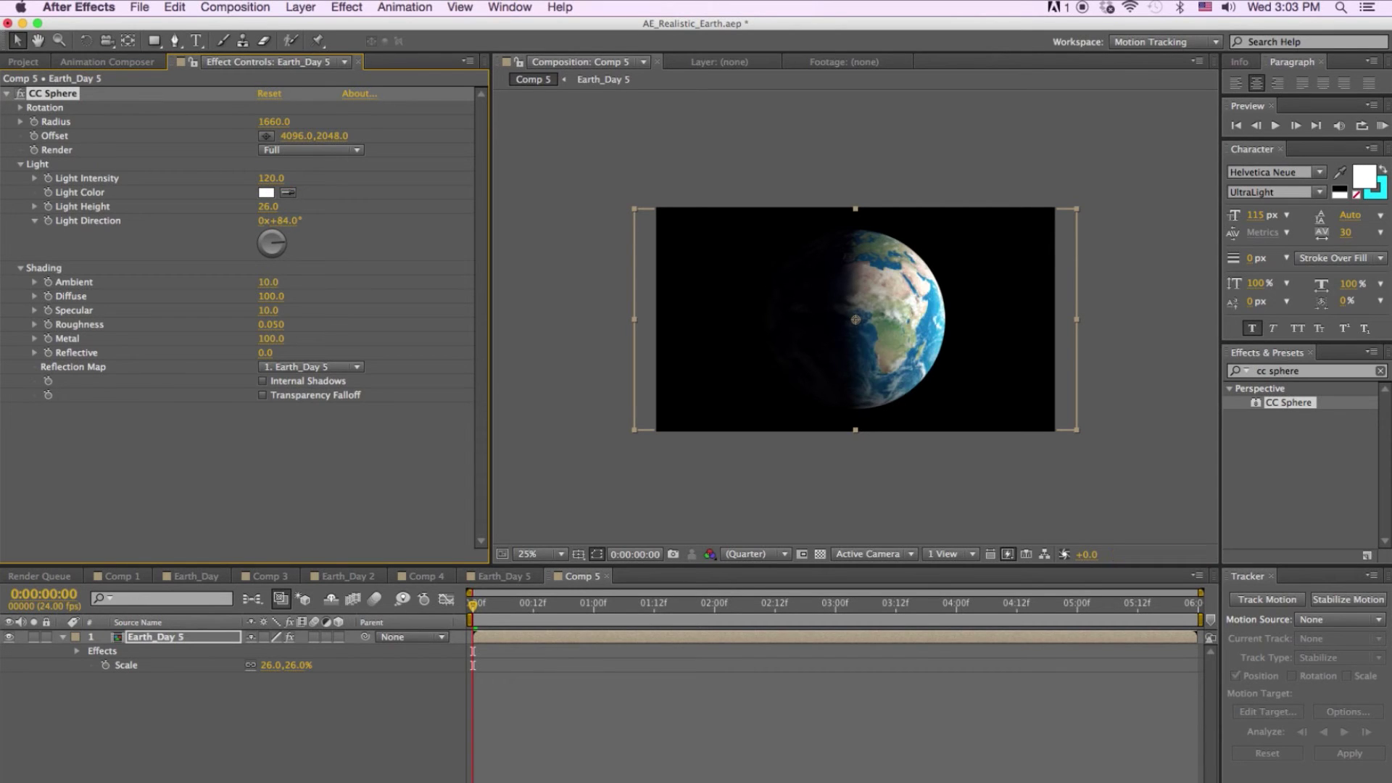
Set the CC Sphere shading to Ambient 20, Specular 0, Roughness 0.001 and Metal 0.
{"action": "left_click", "coordinate": [269, 282]}
{"action": "type", "text": "20"}
{"action": "key", "text": "Return"}
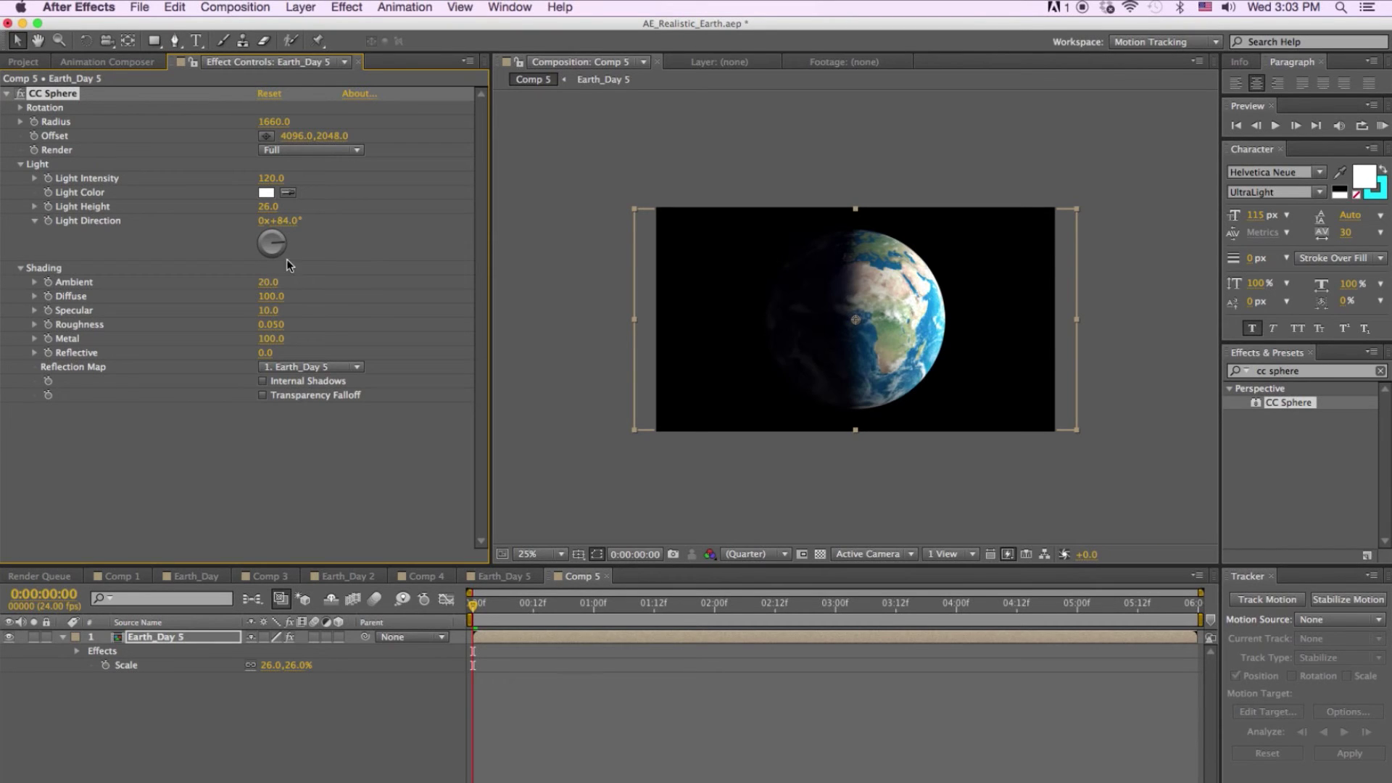
{"action": "left_click", "coordinate": [269, 310]}
{"action": "type", "text": "0"}
{"action": "key", "text": "Return"}
{"action": "left_click", "coordinate": [268, 325]}
{"action": "type", "text": "0.001"}
{"action": "key", "text": "Return"}
{"action": "left_click", "coordinate": [272, 338]}
{"action": "type", "text": "0"}
{"action": "key", "text": "Return"}
Rotate the sphere to Rotation Y +12° and Rotation Z -3° in CC Sphere.
{"action": "left_click", "coordinate": [20, 108]}
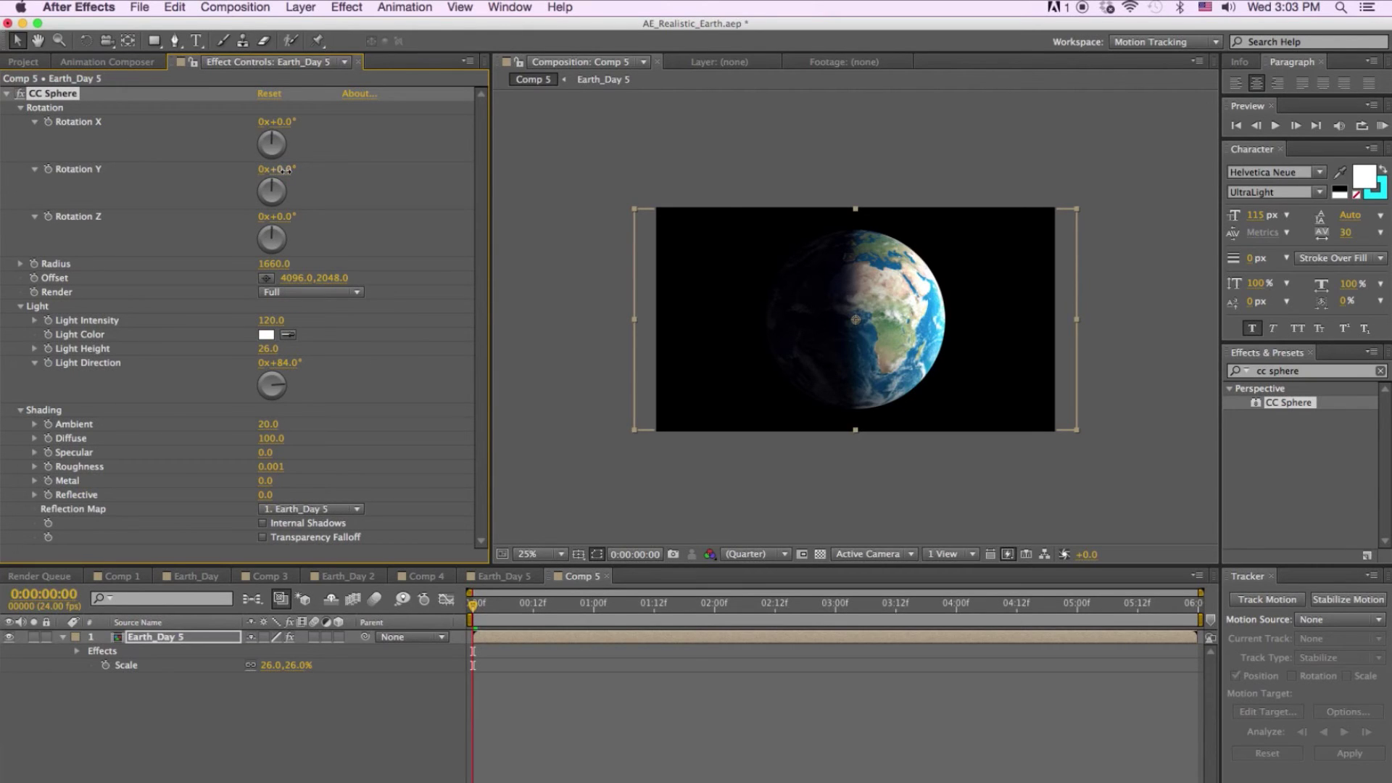
{"action": "left_click_drag", "start_coordinate": [292, 169], "coordinate": [298, 170]}
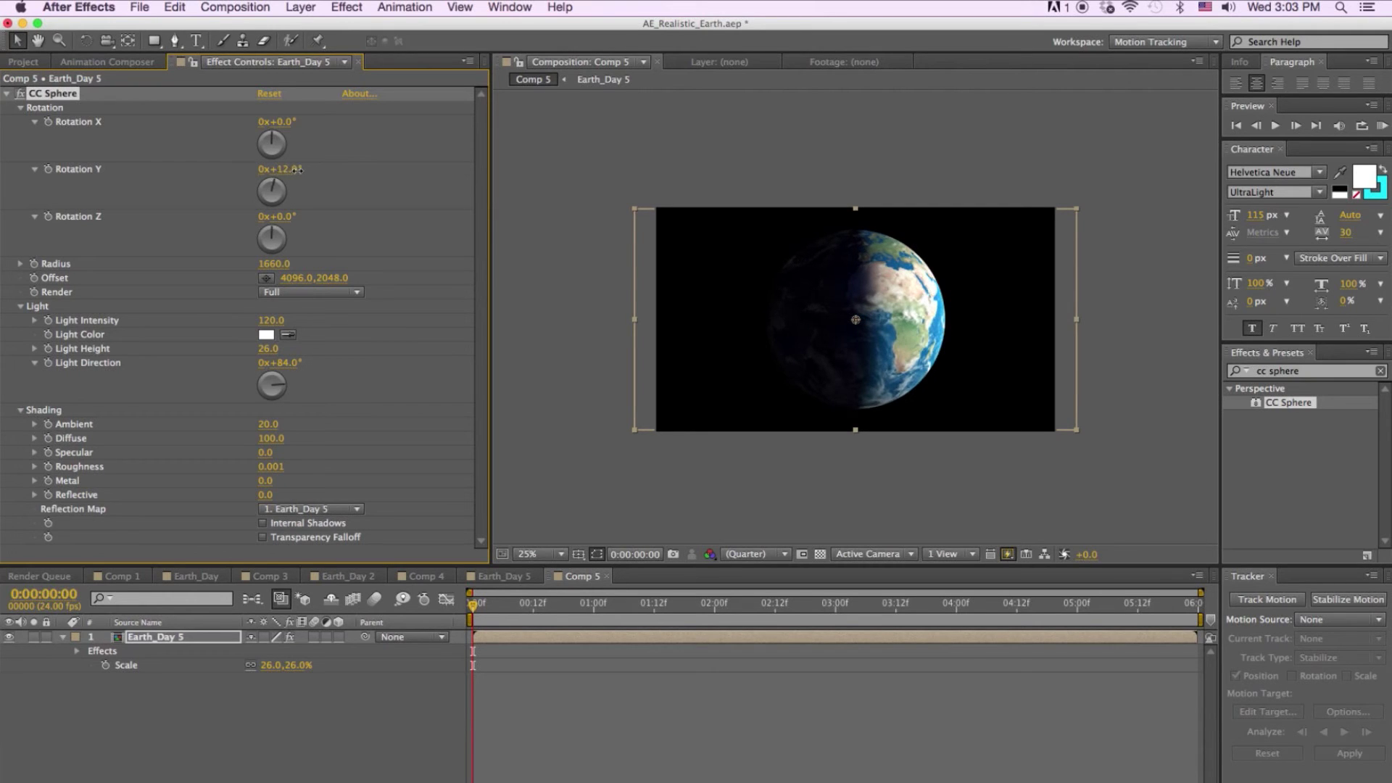
{"action": "left_click_drag", "start_coordinate": [293, 217], "coordinate": [282, 215]}
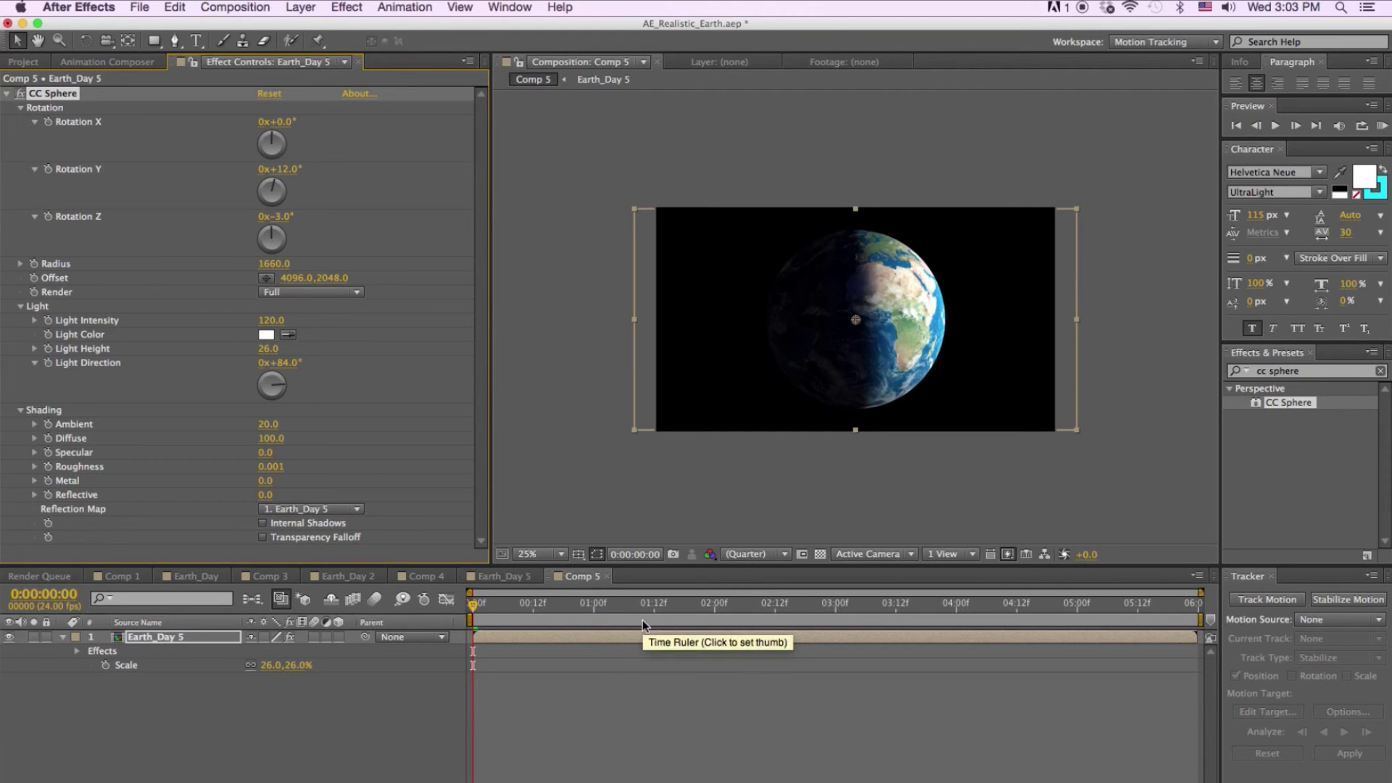
Draw a light-blue circle slightly larger than the globe as a new shape layer and place it beneath Earth_Day 5.
{"action": "left_click", "coordinate": [643, 664]}
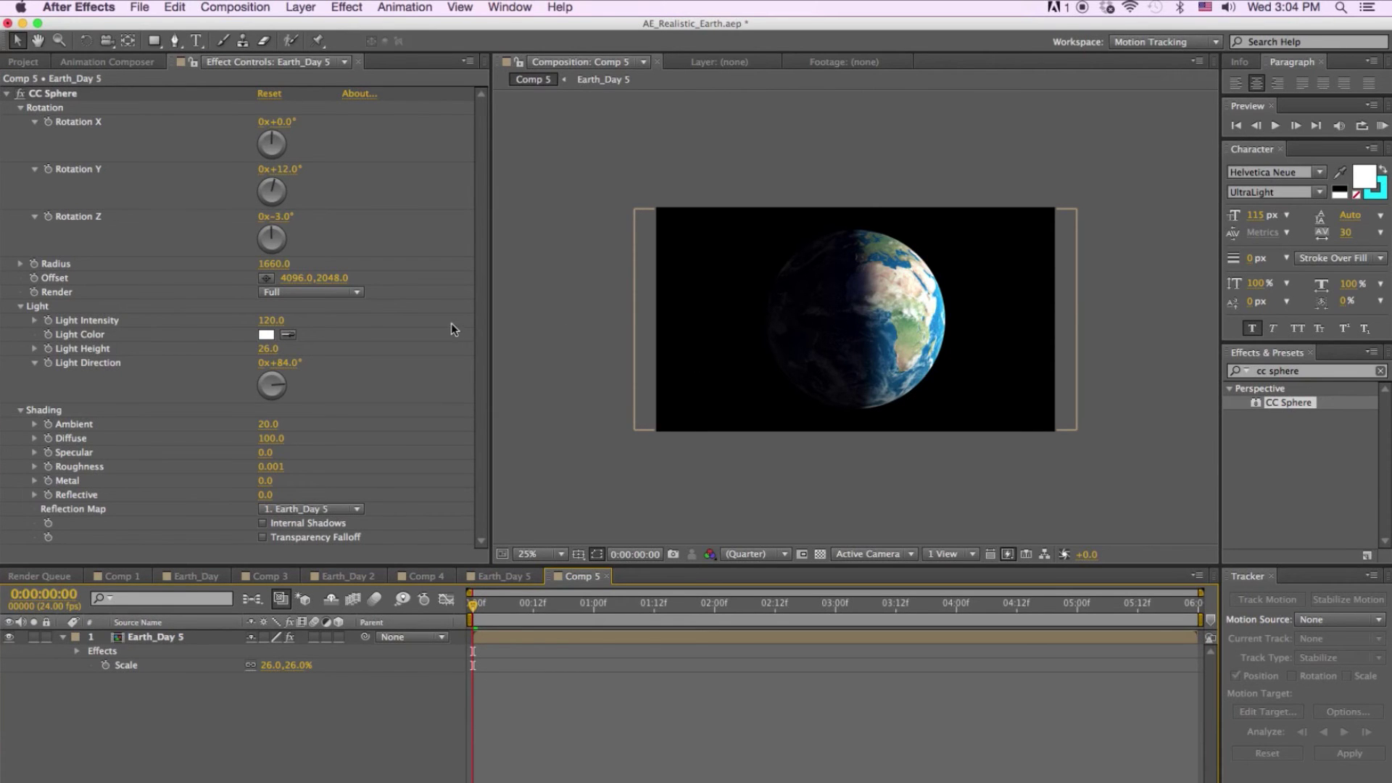
{"action": "left_click_drag", "start_coordinate": [155, 42], "coordinate": [182, 71]}
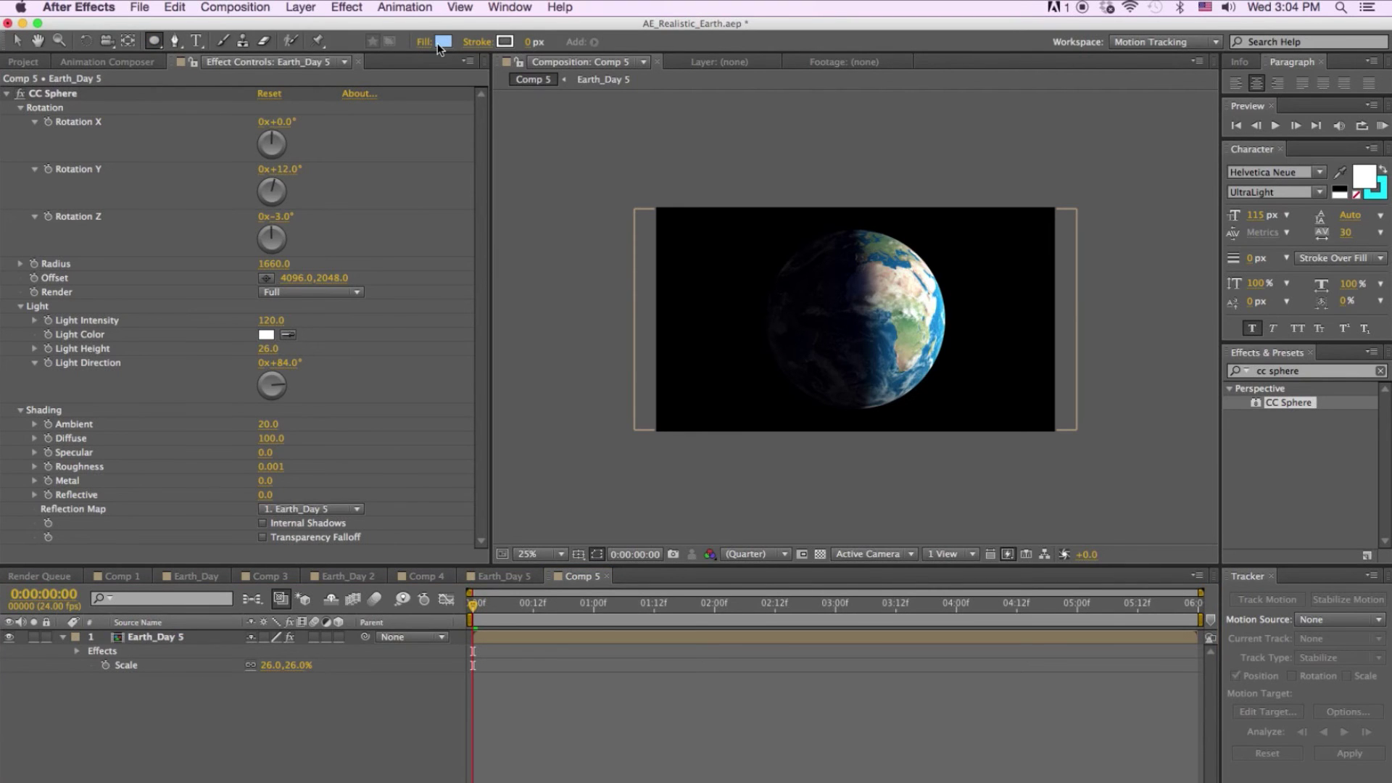
{"action": "mouse_move", "coordinate": [782, 217]}
{"action": "left_mouse_down"}
{"action": "mouse_move", "coordinate": [946, 414]}
{"action": "mouse_move", "coordinate": [935, 413]}
{"action": "left_mouse_up"}
{"action": "left_click_drag", "start_coordinate": [152, 639], "coordinate": [176, 717]}
Scale Shape Layer 1 to 90% and position it behind the globe so a thin blue rim shows along the sunlit edge.
{"action": "key", "text": "v"}
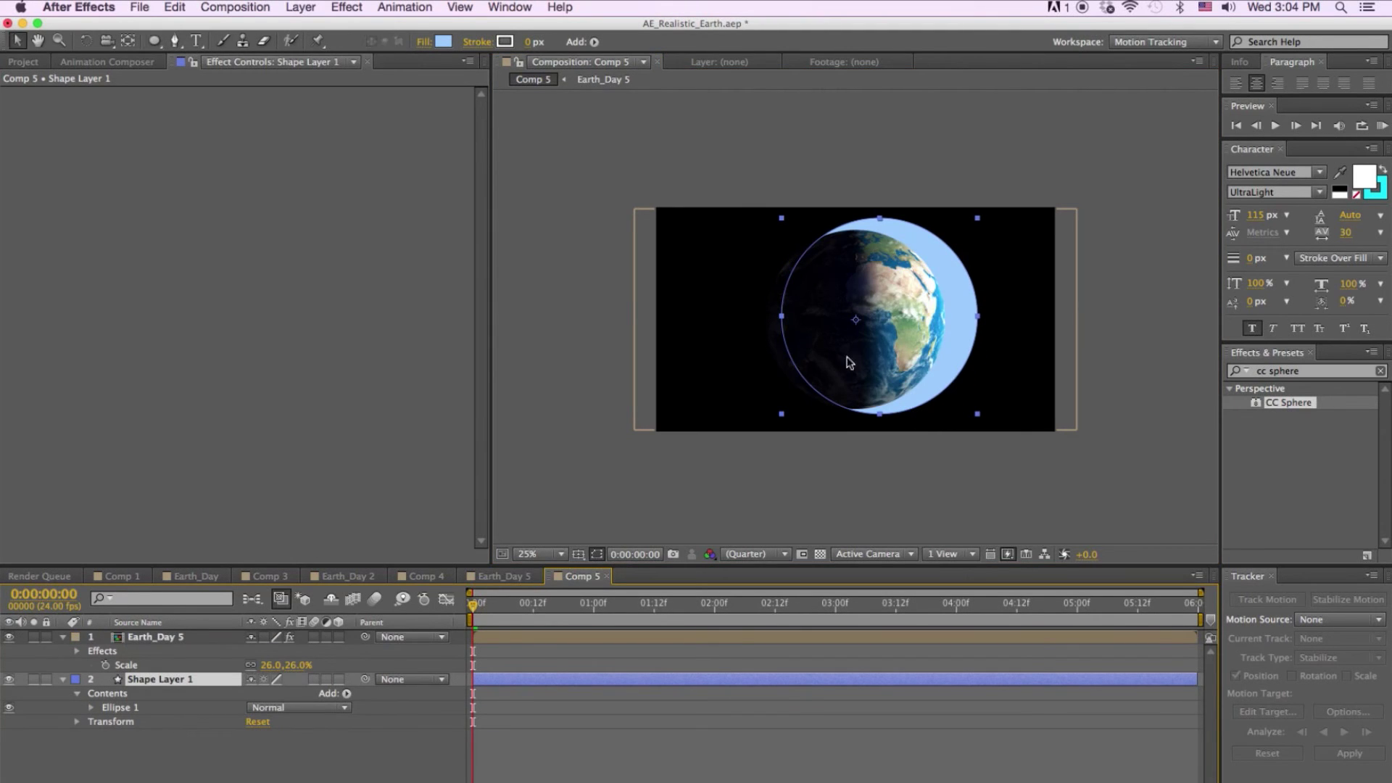
{"action": "left_click_drag", "start_coordinate": [936, 355], "coordinate": [912, 360]}
{"action": "key", "text": "s"}
{"action": "left_click_drag", "start_coordinate": [312, 695], "coordinate": [307, 696]}
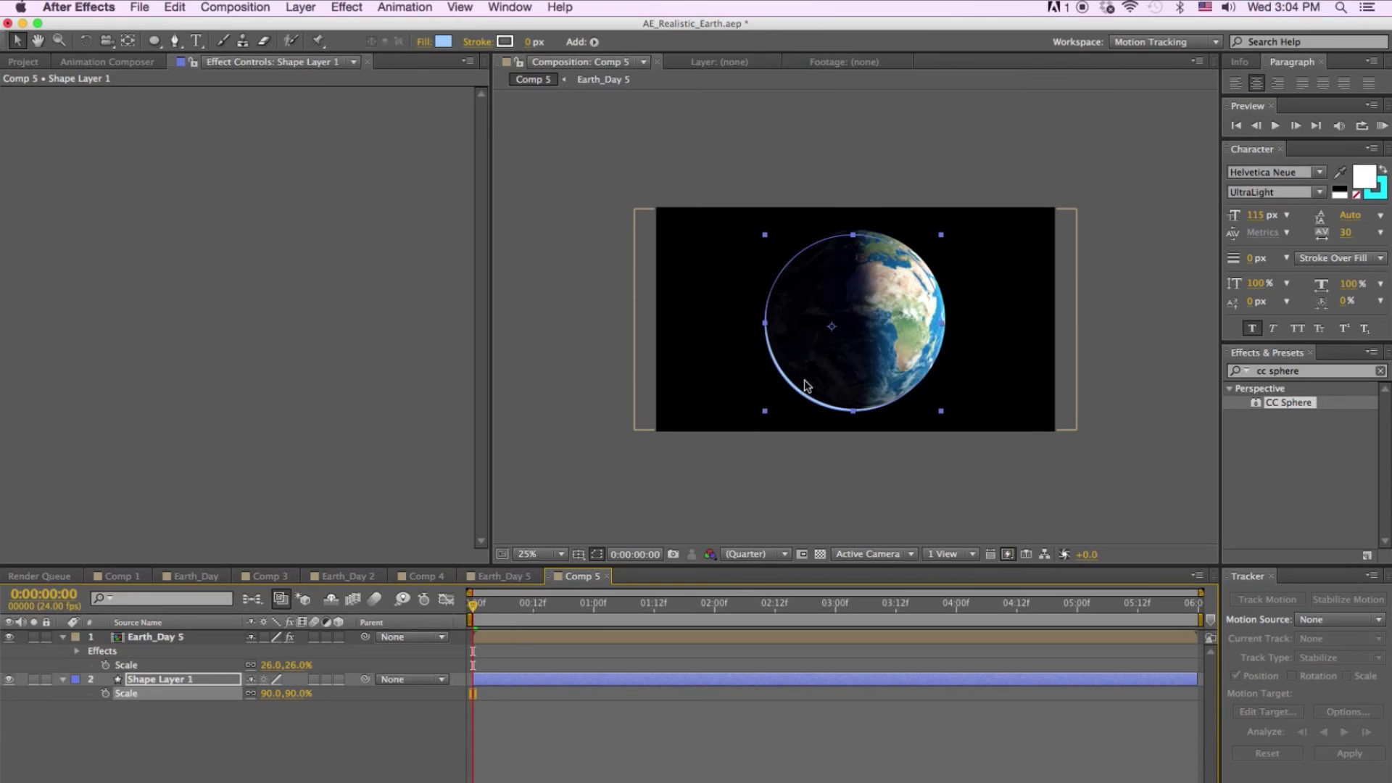
{"action": "left_click_drag", "start_coordinate": [843, 357], "coordinate": [845, 351]}
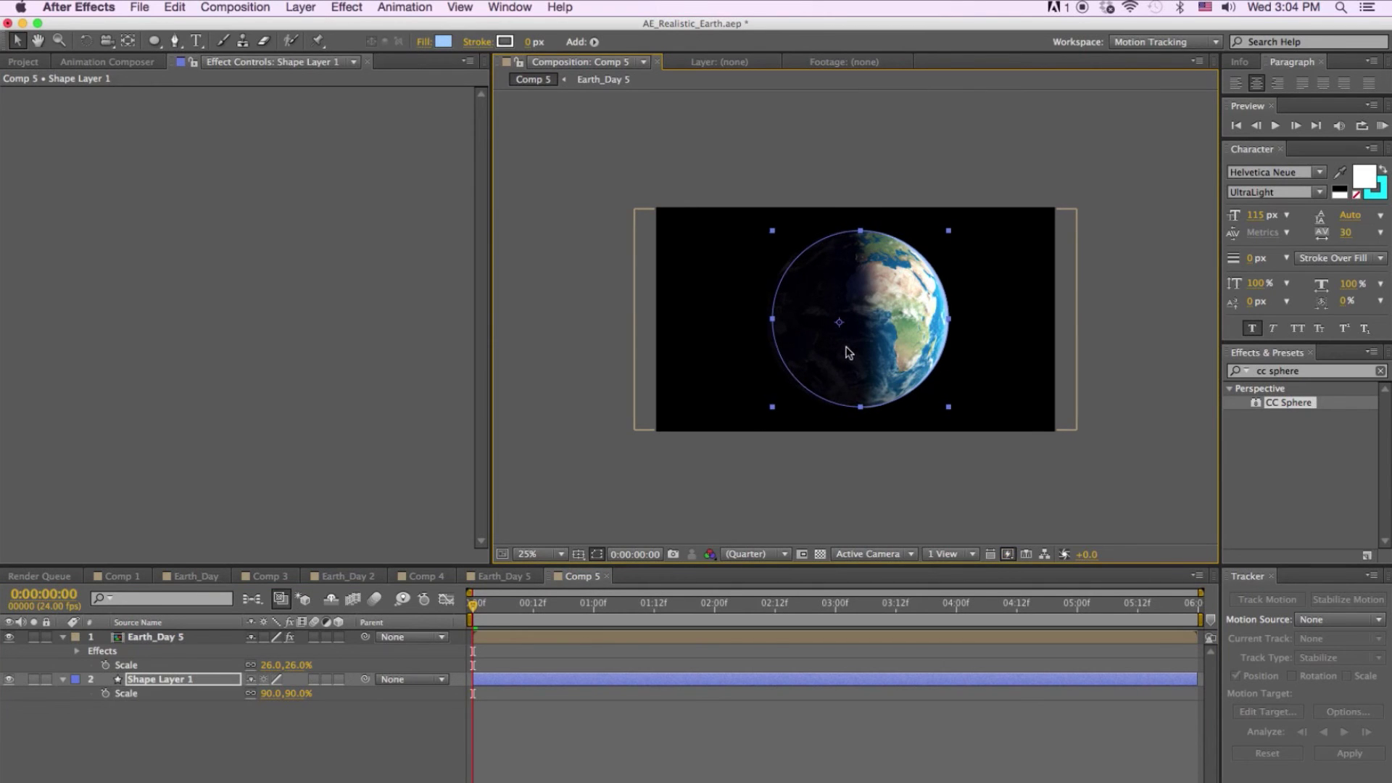
{"action": "left_click", "coordinate": [756, 664]}
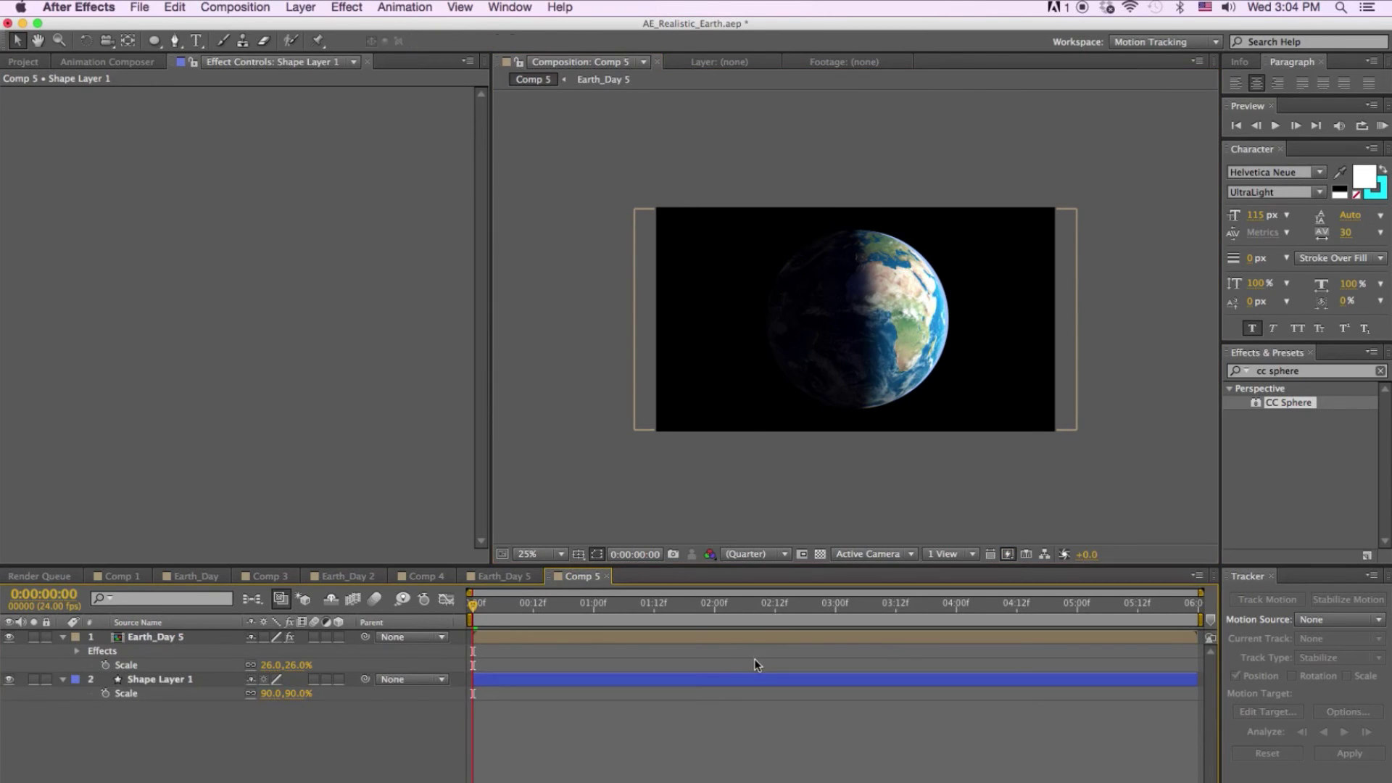
Apply Fast Blur to Shape Layer 1 with Blurriness set to 20 to soften the atmosphere rim.
{"action": "left_click", "coordinate": [725, 680]}
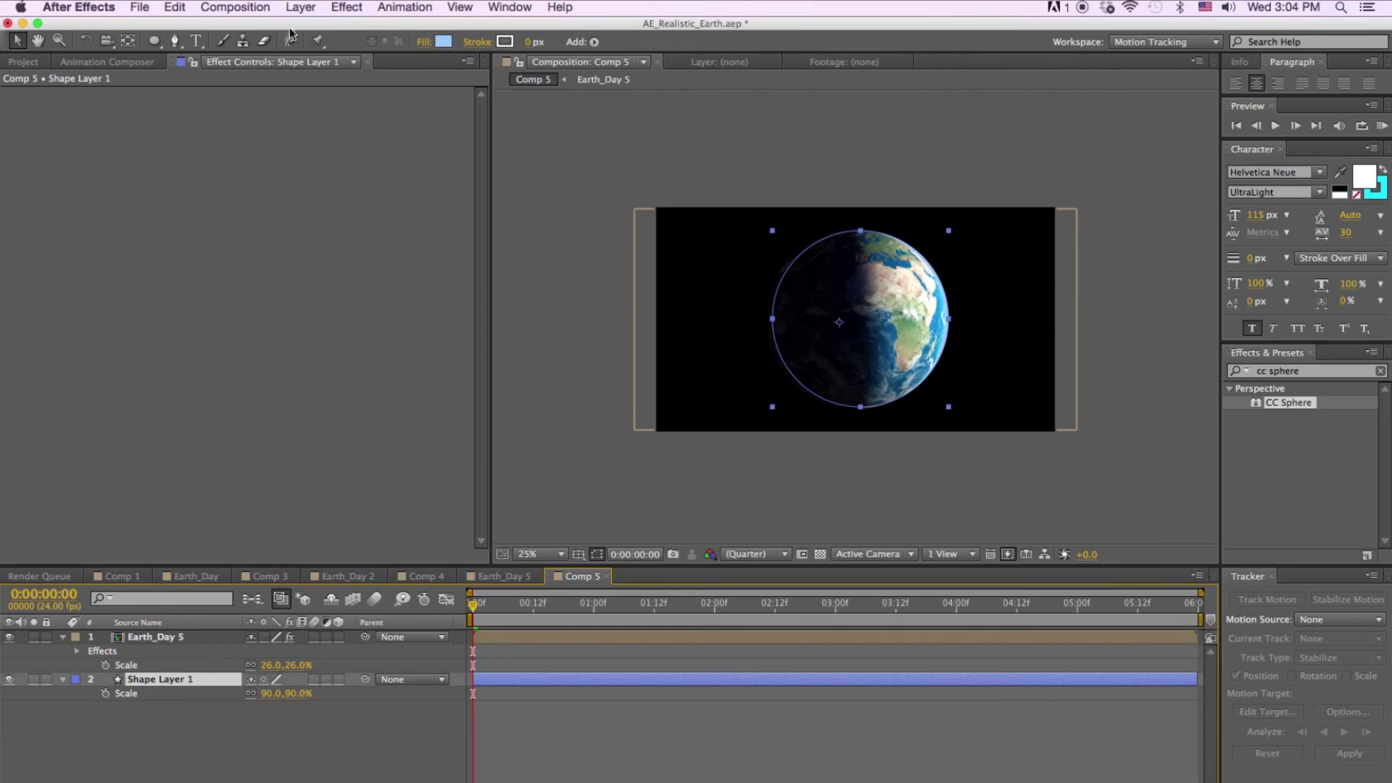
{"action": "left_click", "coordinate": [343, 6]}
{"action": "mouse_move", "coordinate": [371, 118]}
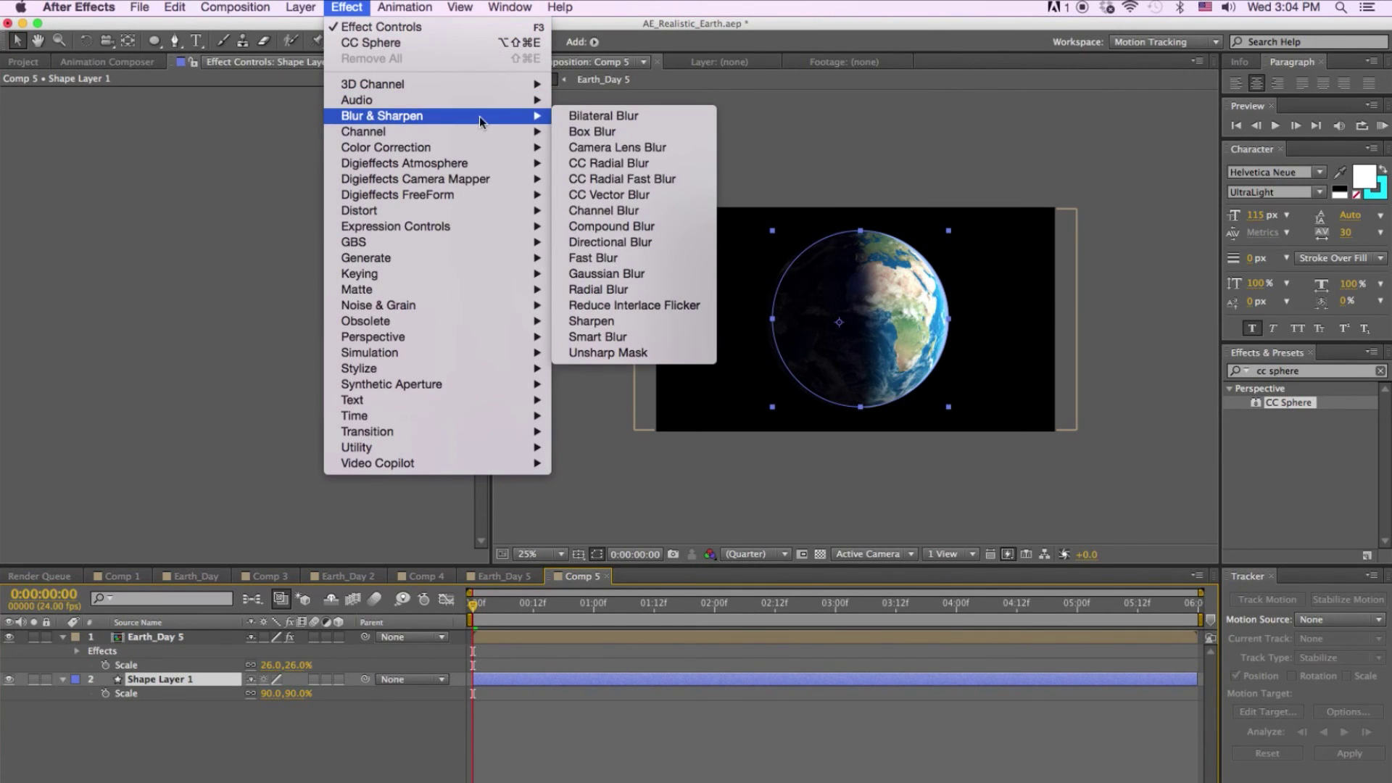
{"action": "left_click", "coordinate": [597, 263]}
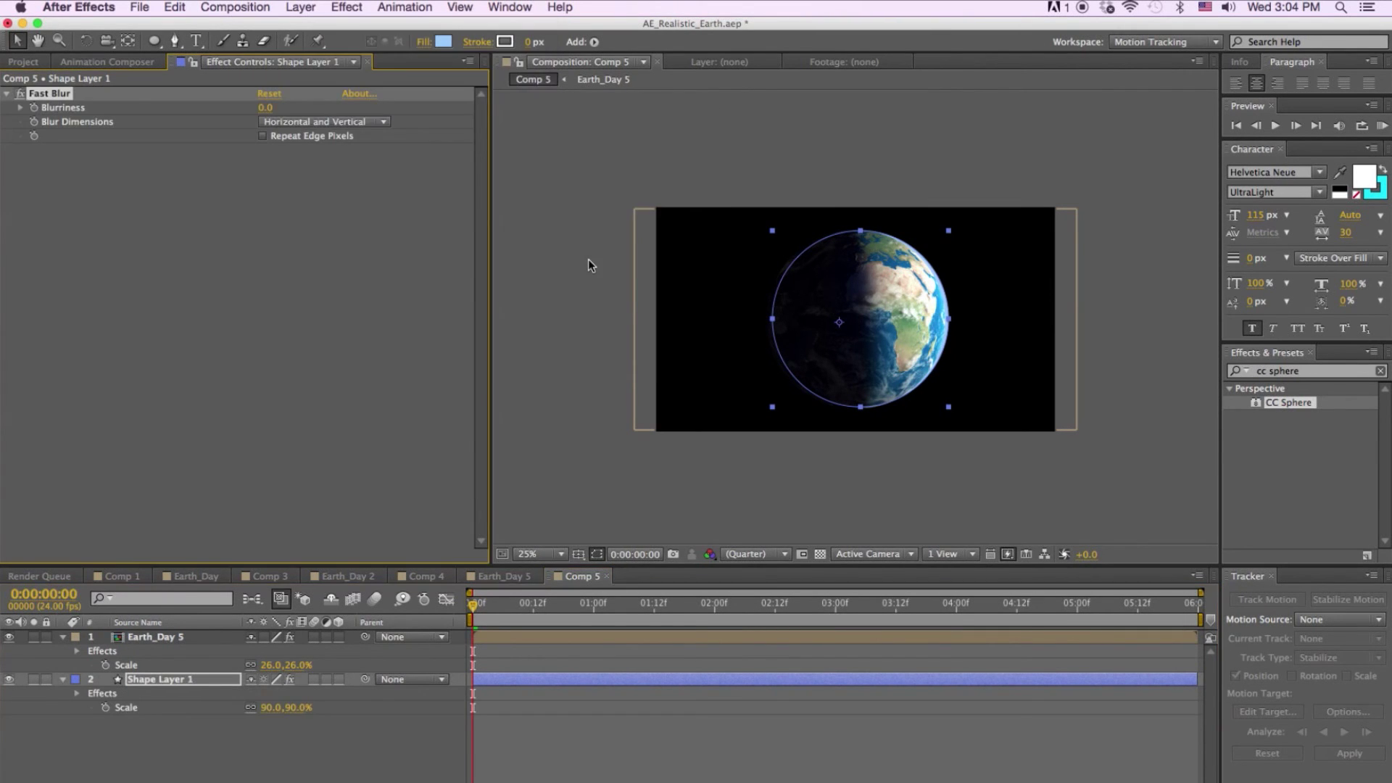
{"action": "left_click", "coordinate": [264, 108]}
{"action": "type", "text": "20"}
{"action": "key", "text": "Return"}
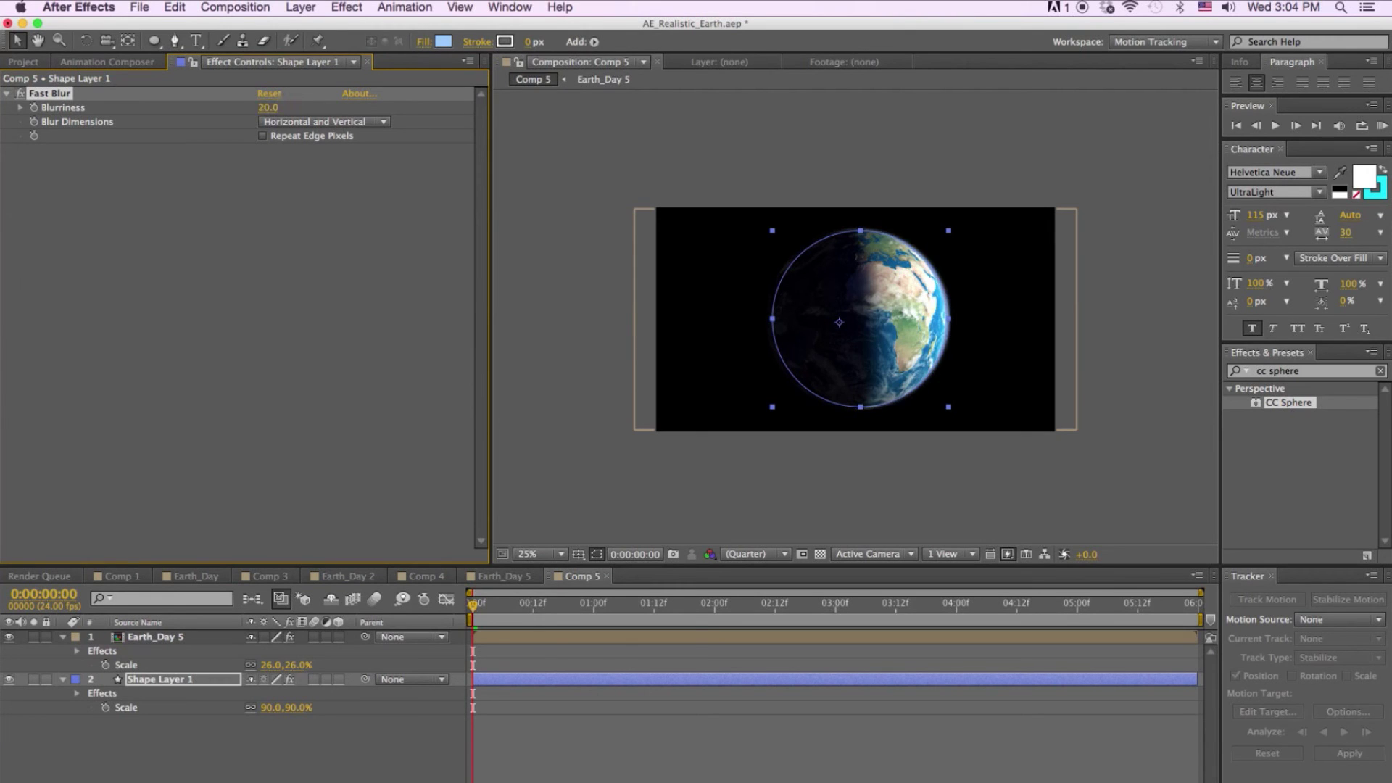
{"action": "left_click", "coordinate": [562, 654]}
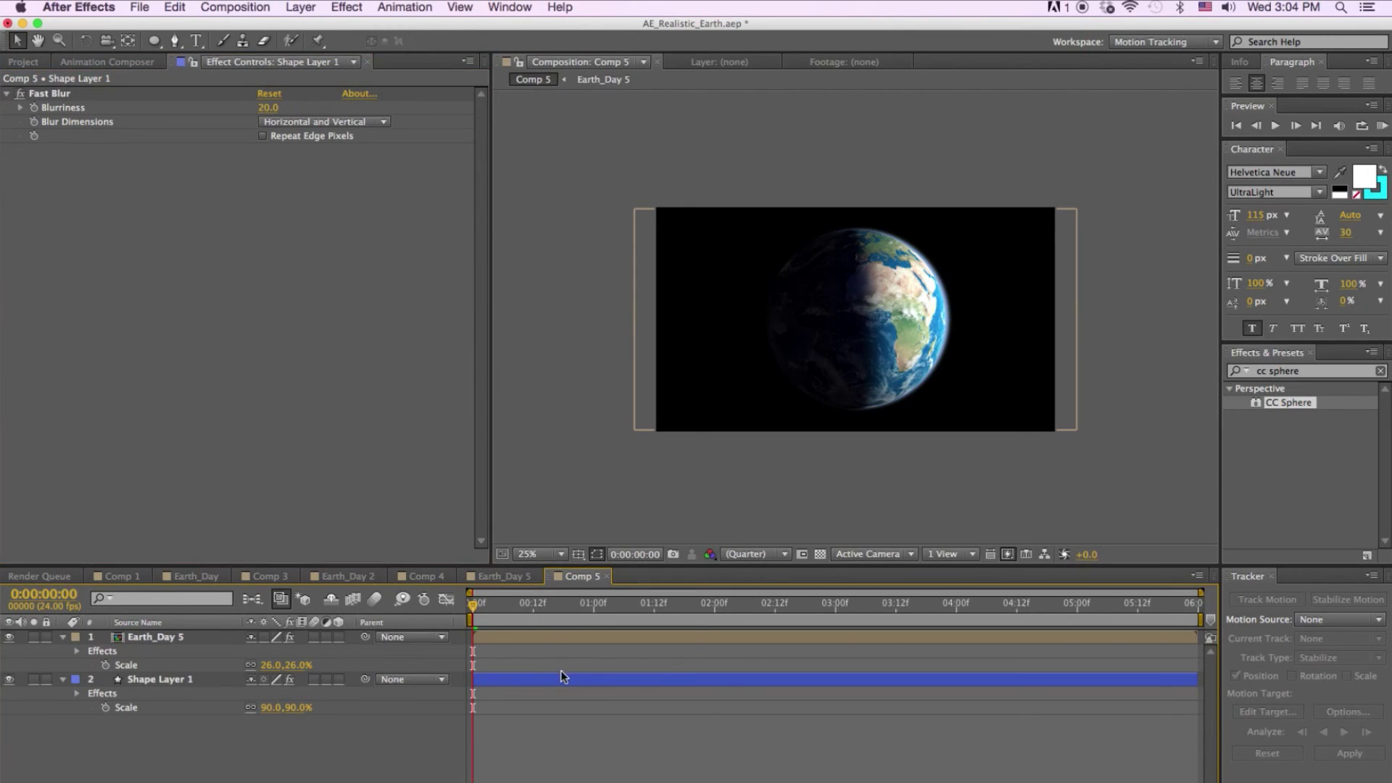
Nudge Shape Layer 1 slightly to the left behind the globe to thin the glow on the sunlit edge.
{"action": "left_click", "coordinate": [559, 680]}
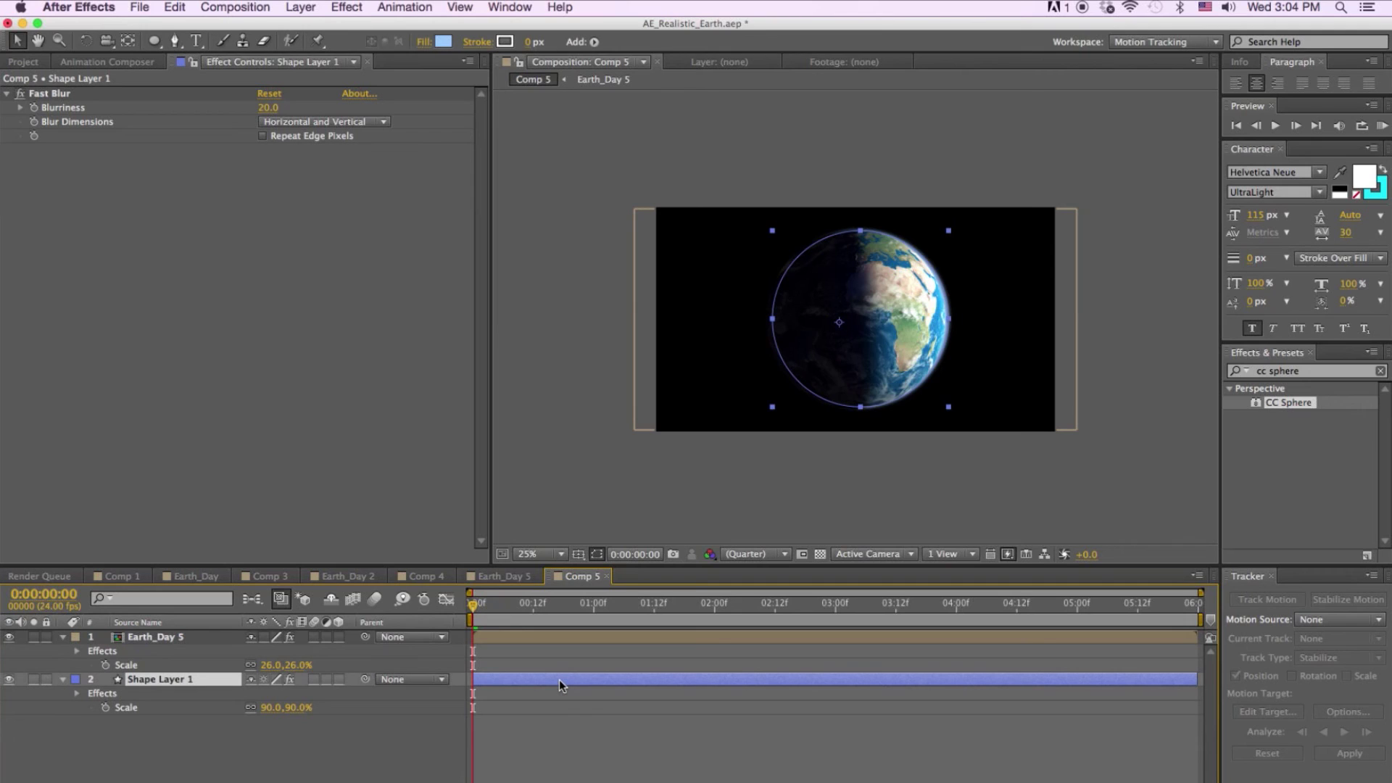
{"action": "key", "text": "Return"}
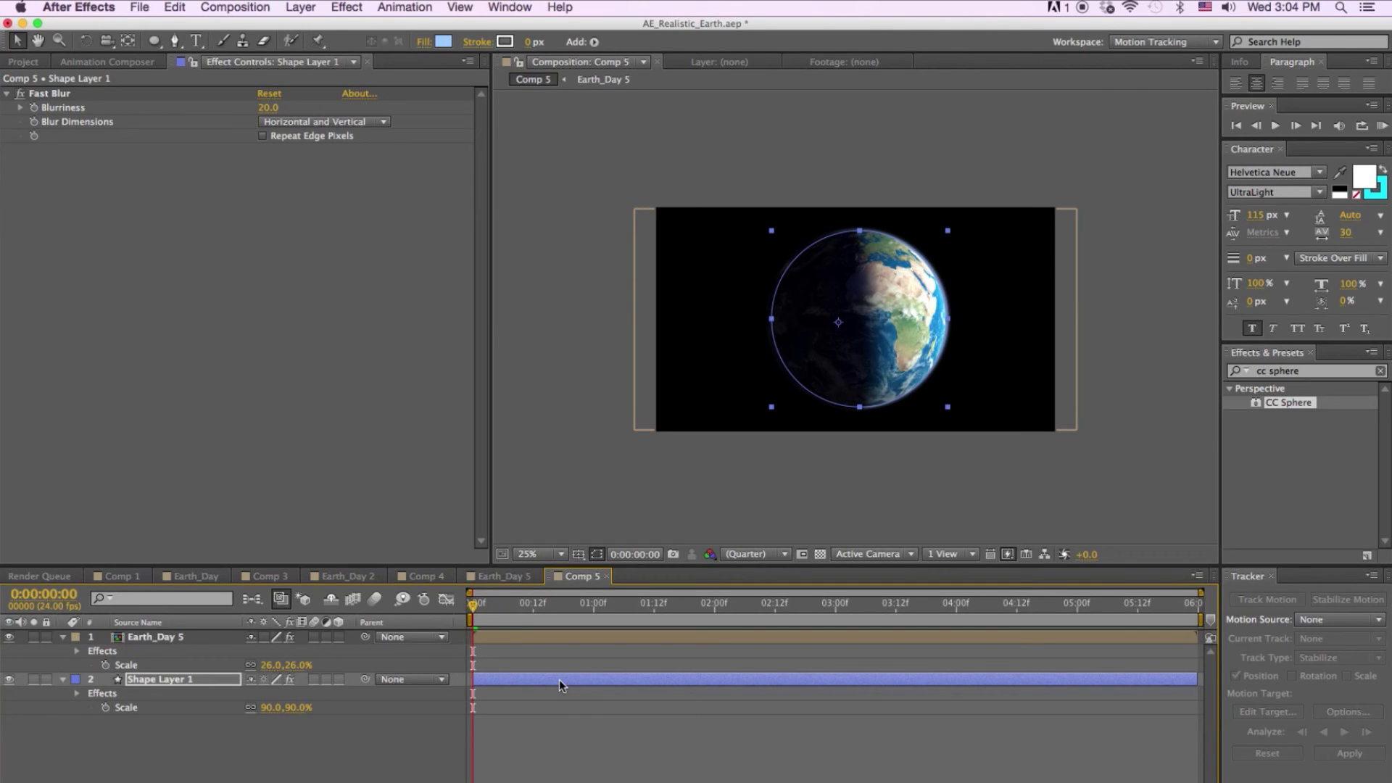
{"action": "left_click", "coordinate": [563, 660]}
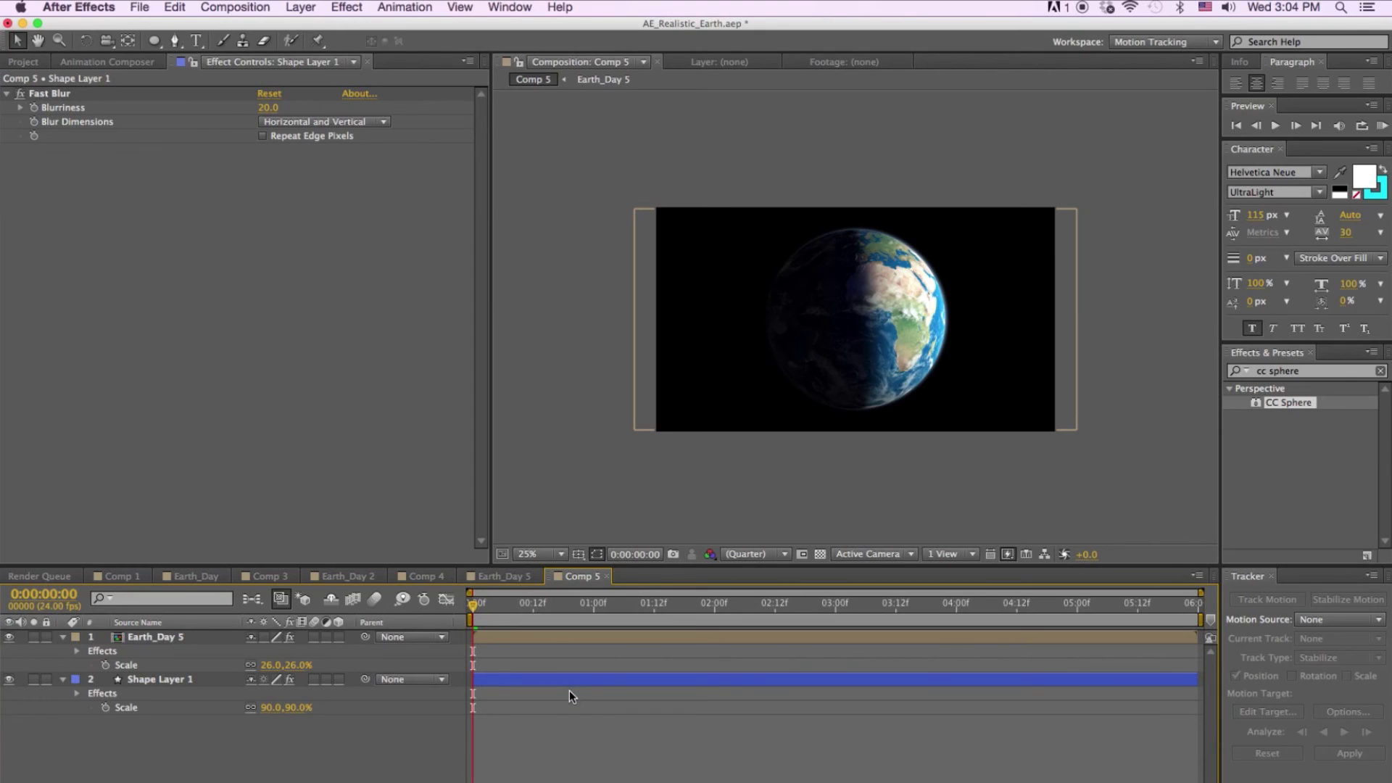
Duplicate Shape Layer 1 and change the fill of the original, lower circle to a deeper, more saturated blue.
{"action": "left_click", "coordinate": [568, 683]}
{"action": "key", "text": "super+d"}
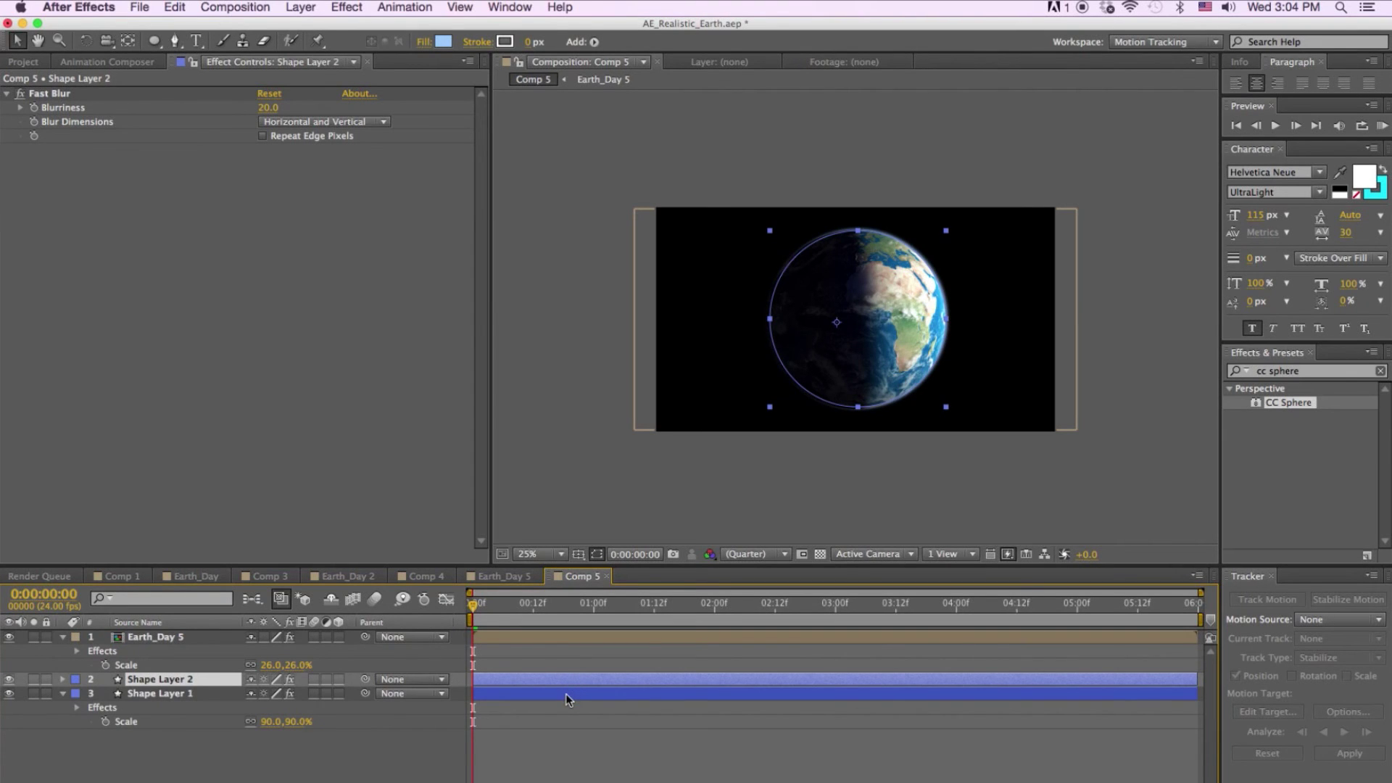
{"action": "left_click", "coordinate": [566, 693]}
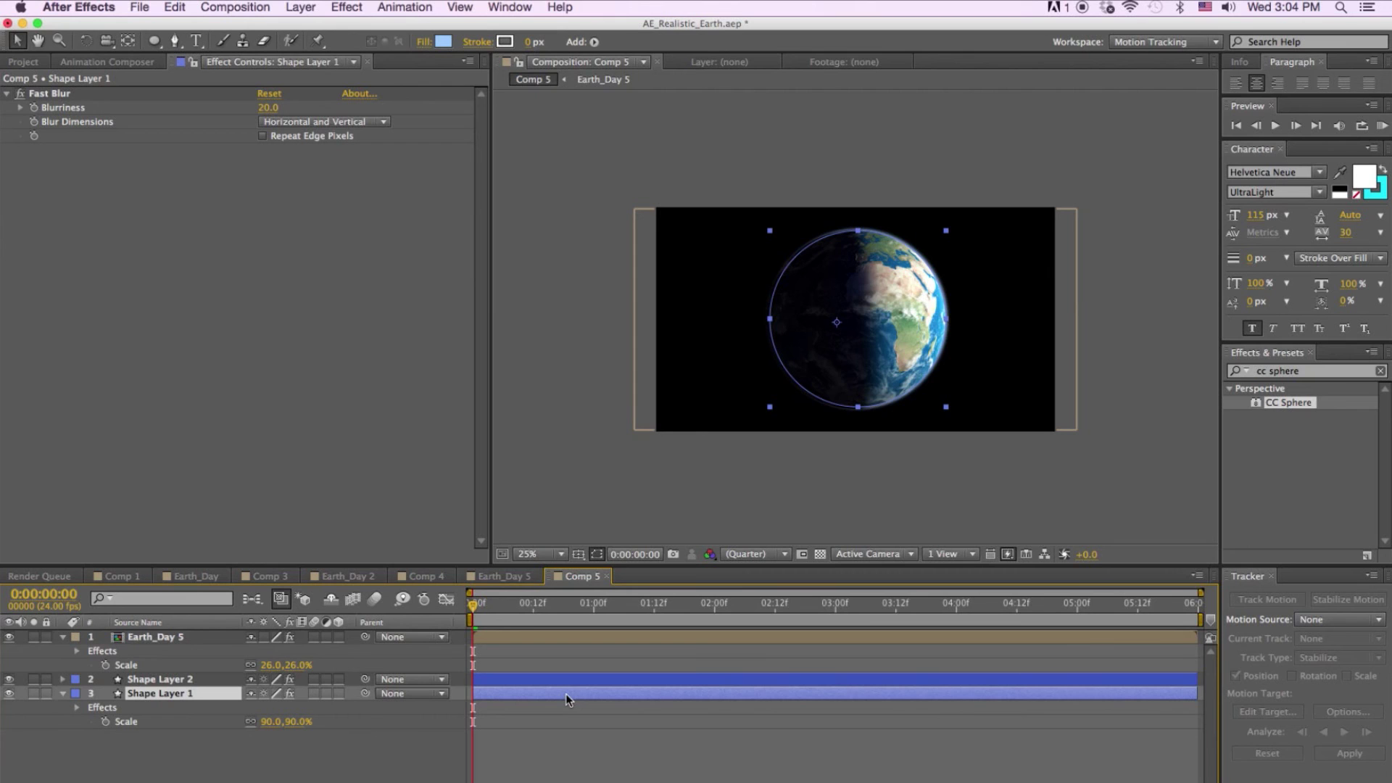
{"action": "left_click", "coordinate": [443, 42]}
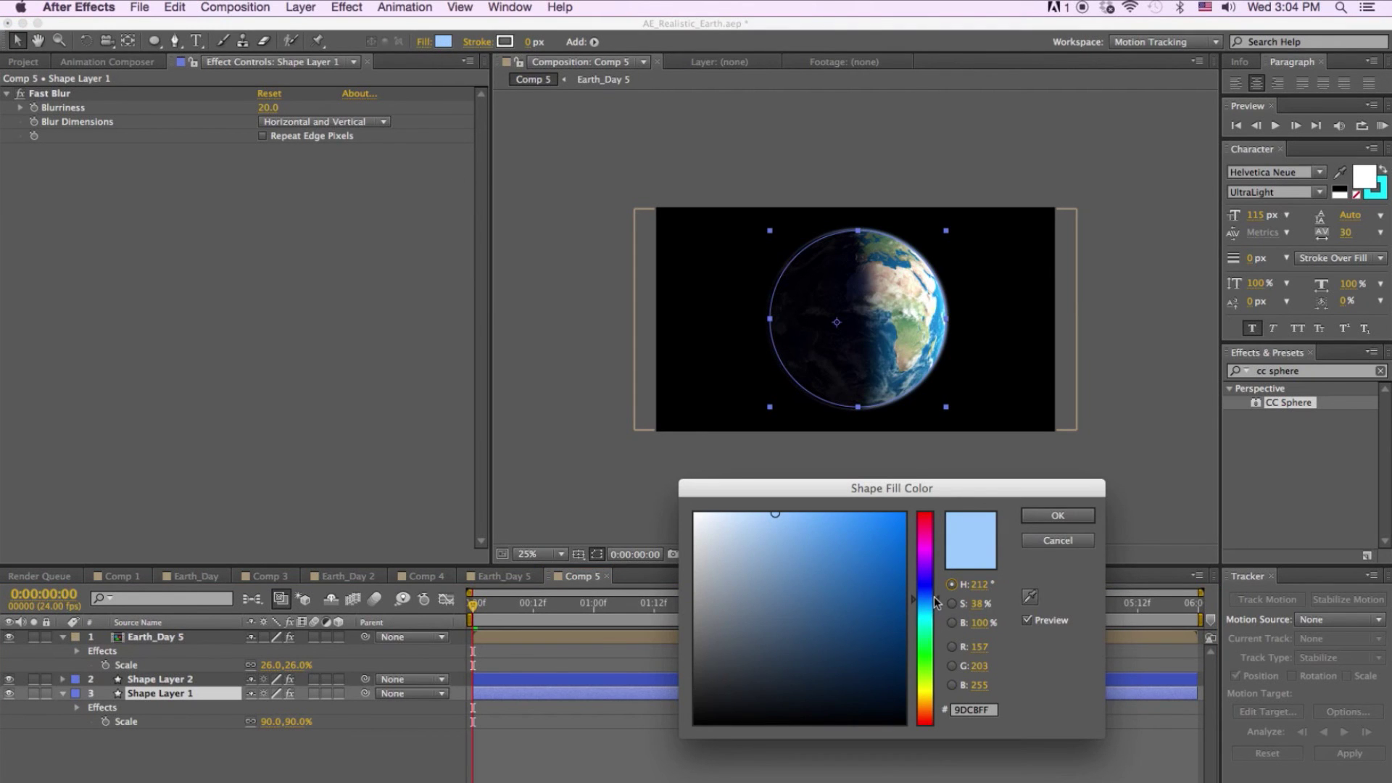
{"action": "left_click_drag", "start_coordinate": [936, 597], "coordinate": [936, 591]}
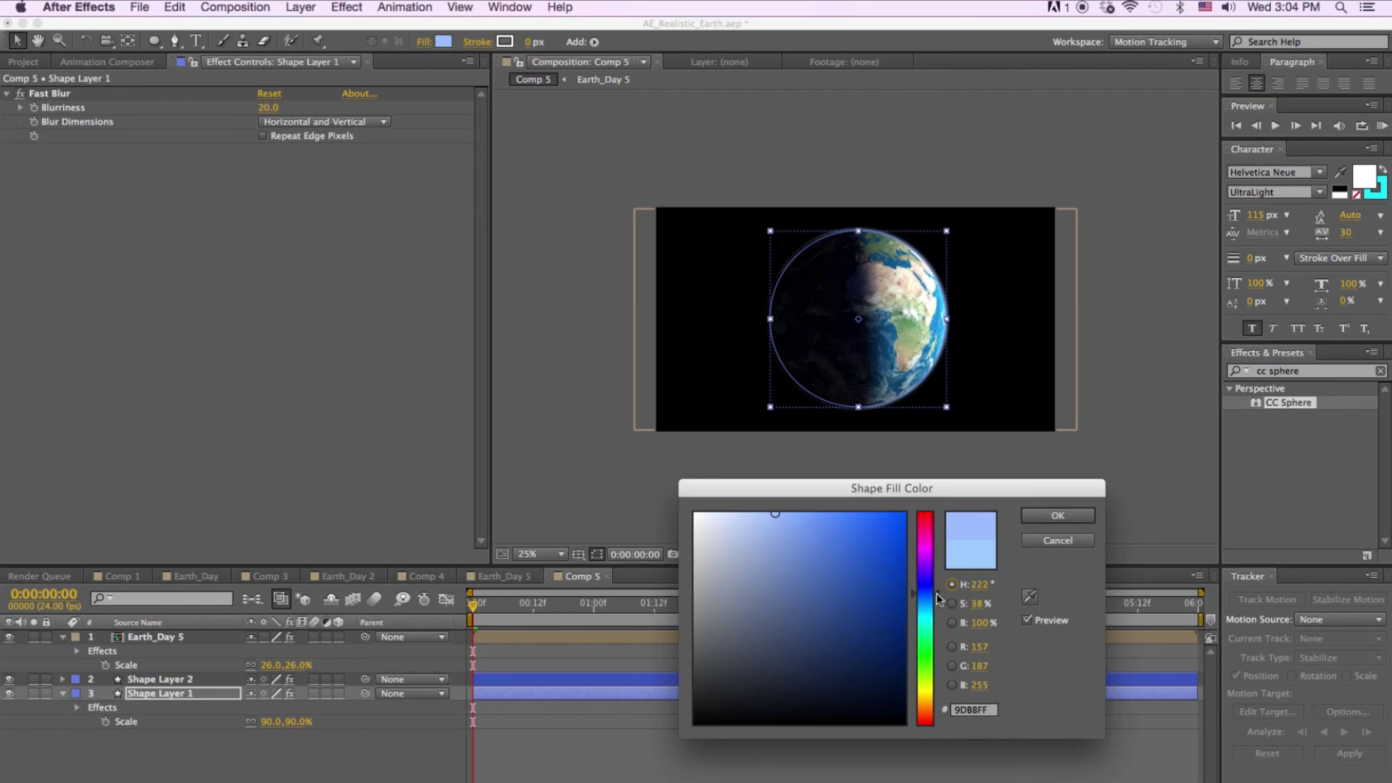
{"action": "left_click_drag", "start_coordinate": [874, 521], "coordinate": [872, 545]}
{"action": "left_click", "coordinate": [1071, 516]}
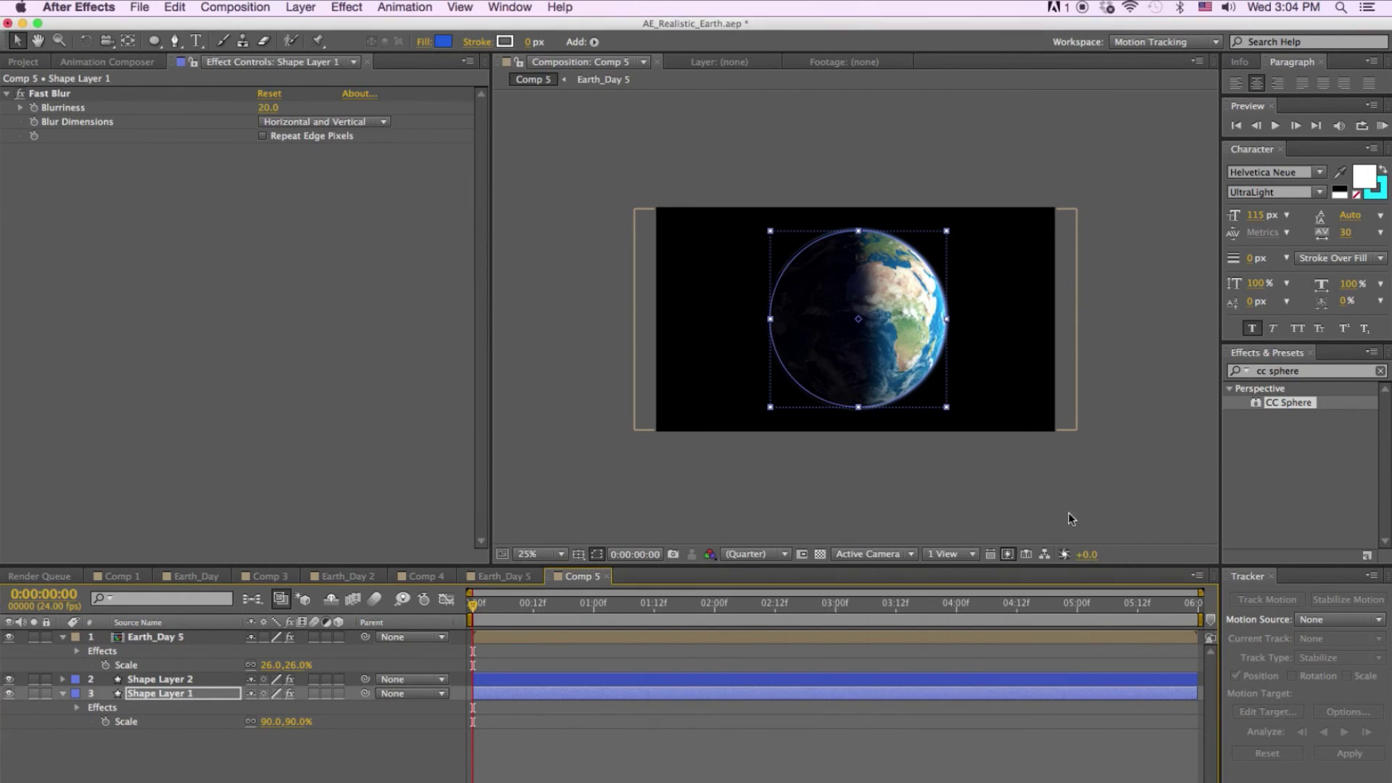
Set the Fast Blur Blurriness of Shape Layer 1 to 34 and collapse the expanded layer properties.
{"action": "left_click_drag", "start_coordinate": [264, 107], "coordinate": [268, 106]}
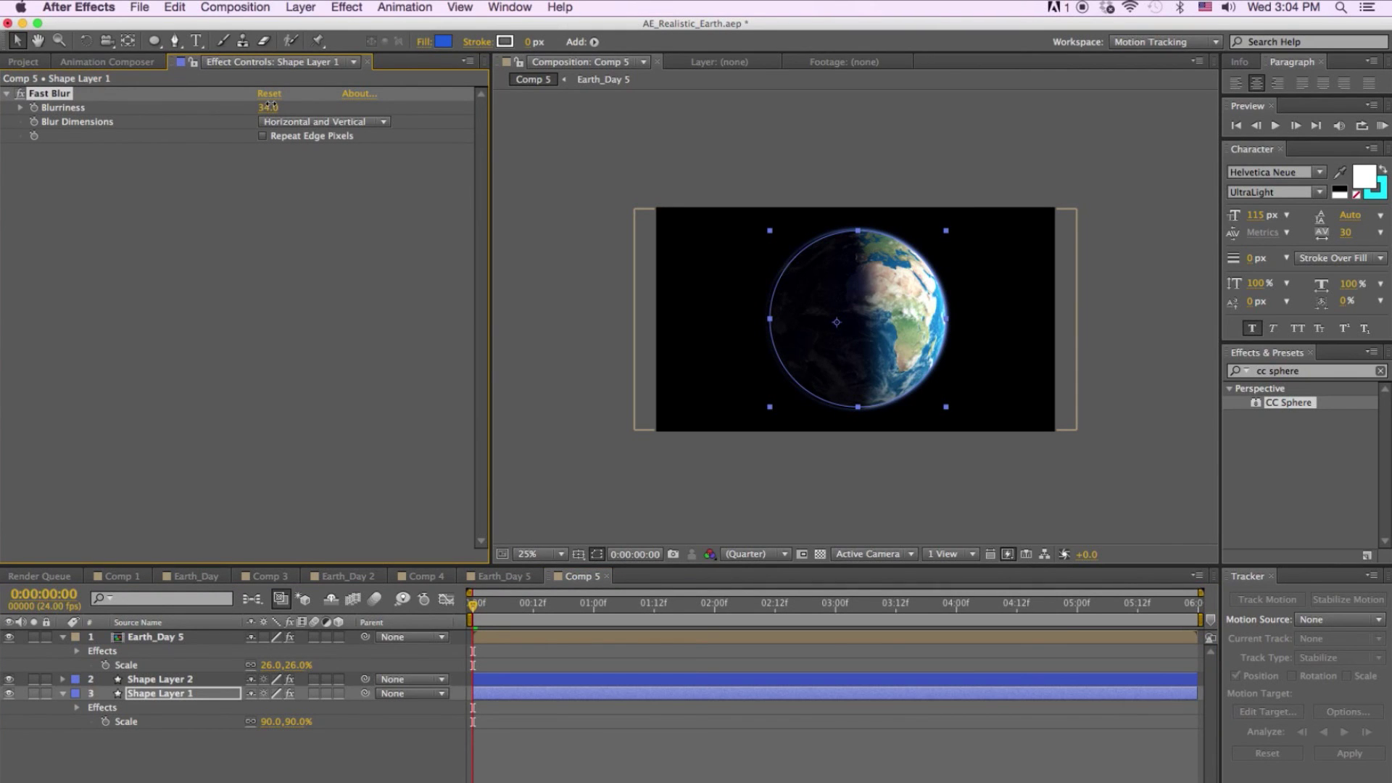
{"action": "left_click", "coordinate": [546, 664]}
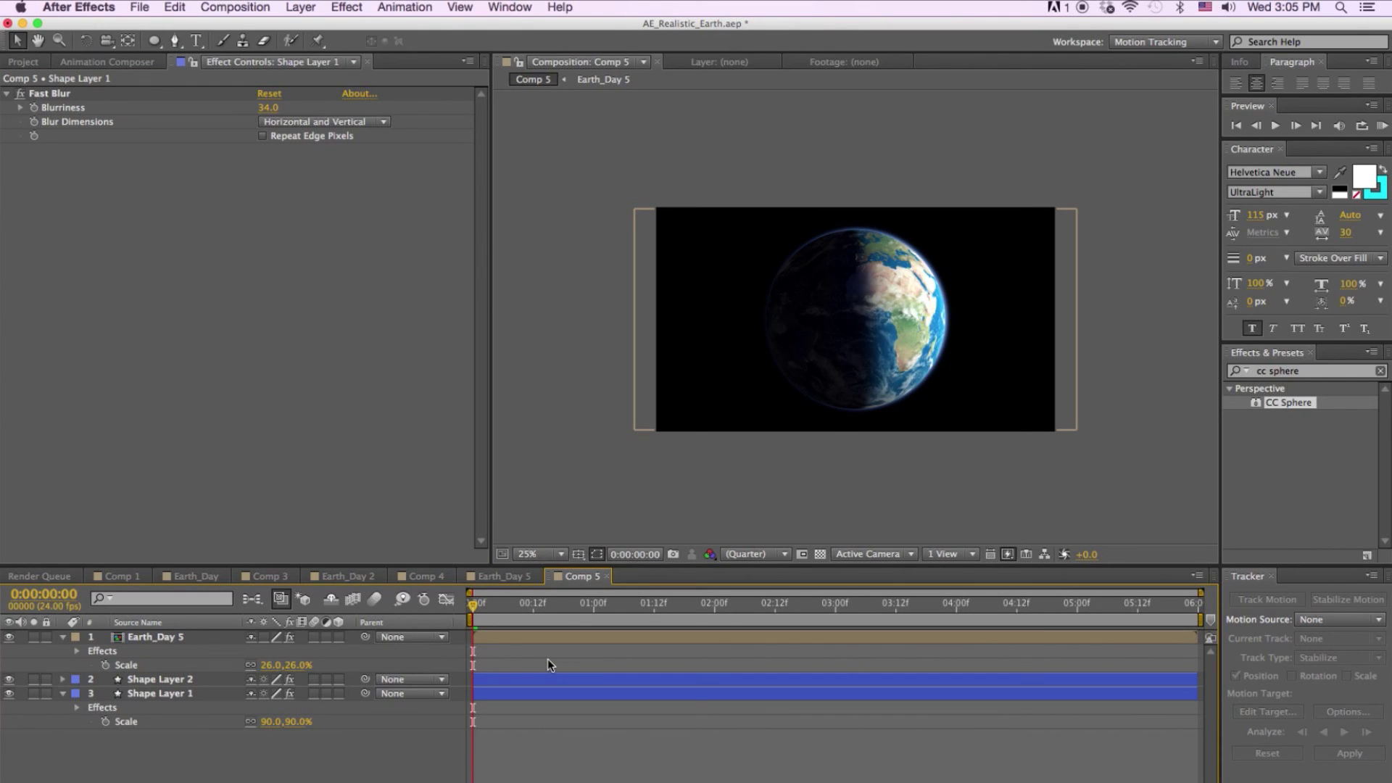
{"action": "key", "text": "u"}
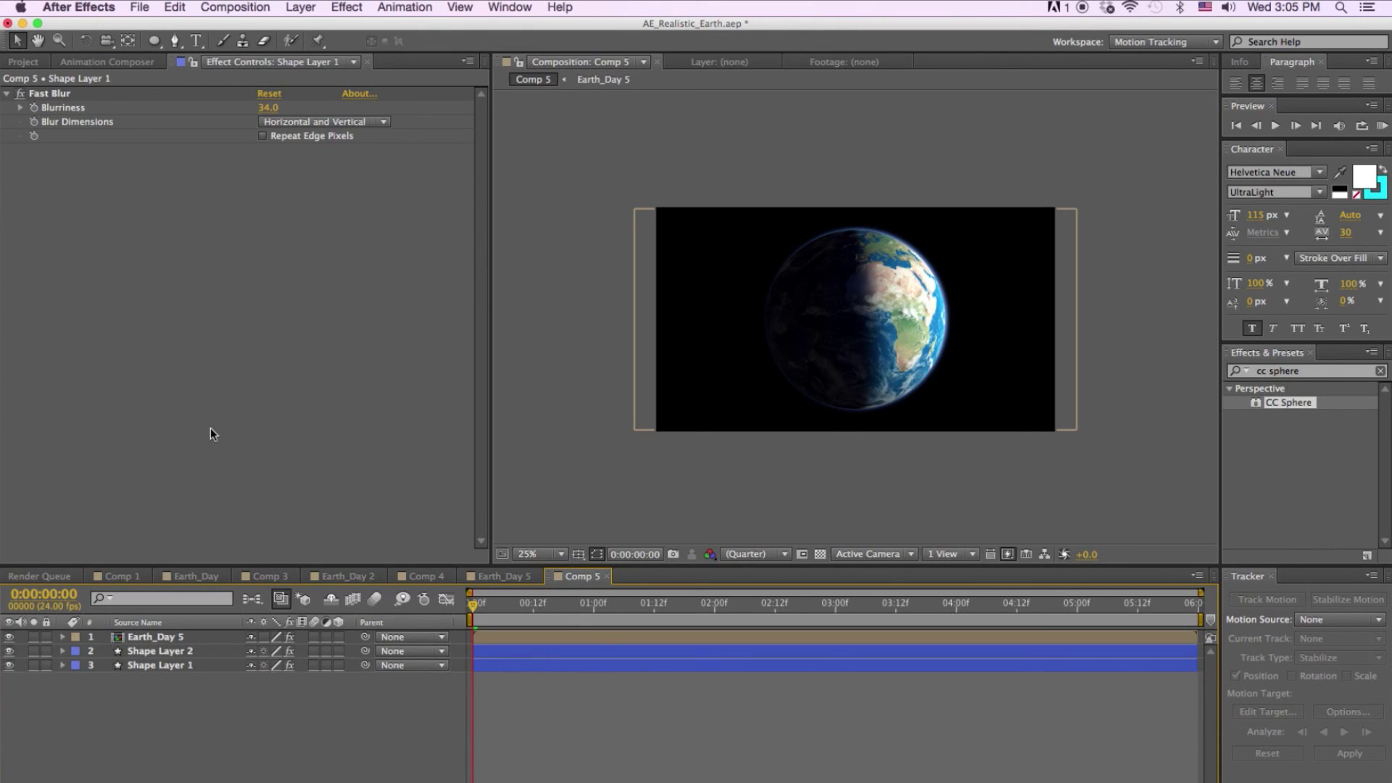
Add Stars.jpg from the Star folder as the bottom layer of Comp 5 and make all four layers 3D.
{"action": "left_click", "coordinate": [26, 63]}
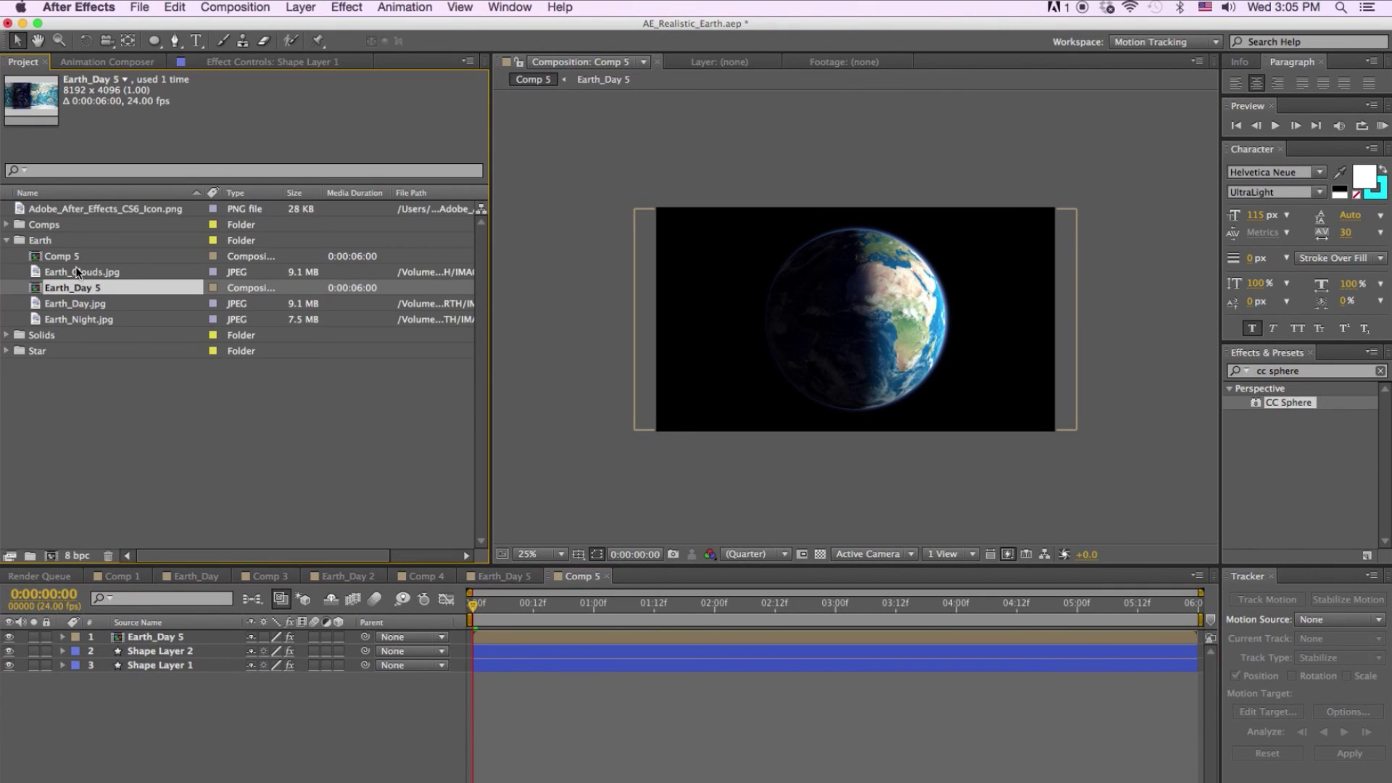
{"action": "left_click", "coordinate": [8, 350]}
{"action": "left_click_drag", "start_coordinate": [51, 397], "coordinate": [295, 717]}
{"action": "left_click", "coordinate": [337, 678]}
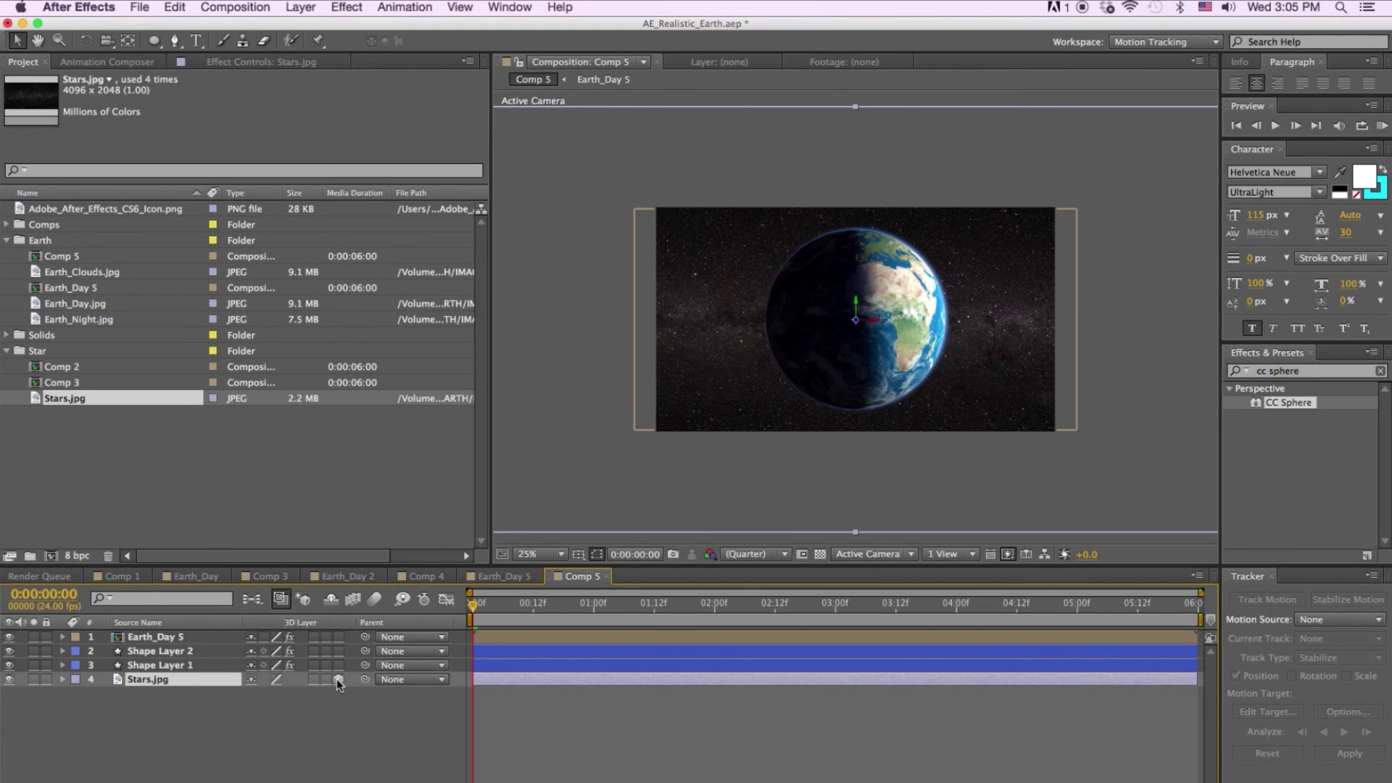
{"action": "left_click_drag", "start_coordinate": [338, 667], "coordinate": [338, 636]}
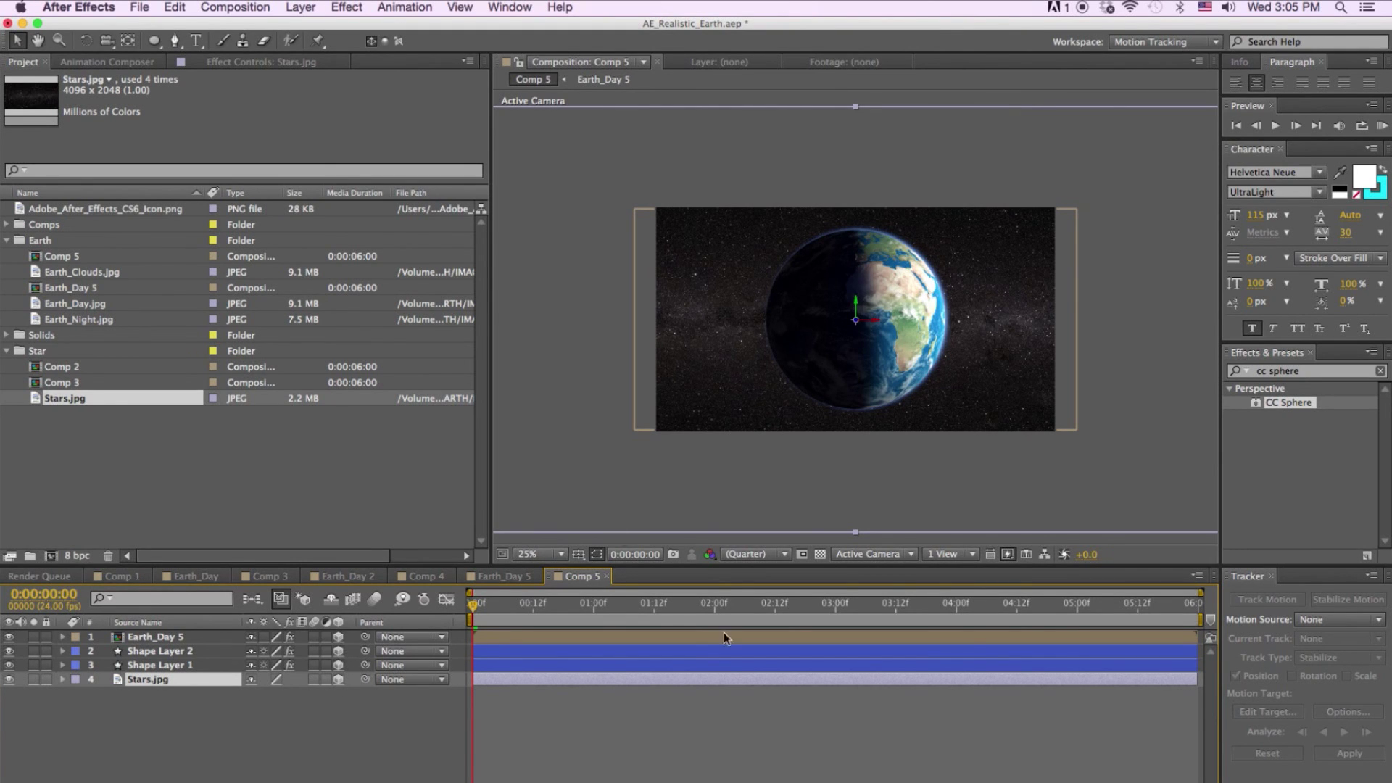
Push the Stars.jpg layer far back in Z space and scale it to 340% so it fills the frame.
{"action": "left_click", "coordinate": [790, 330]}
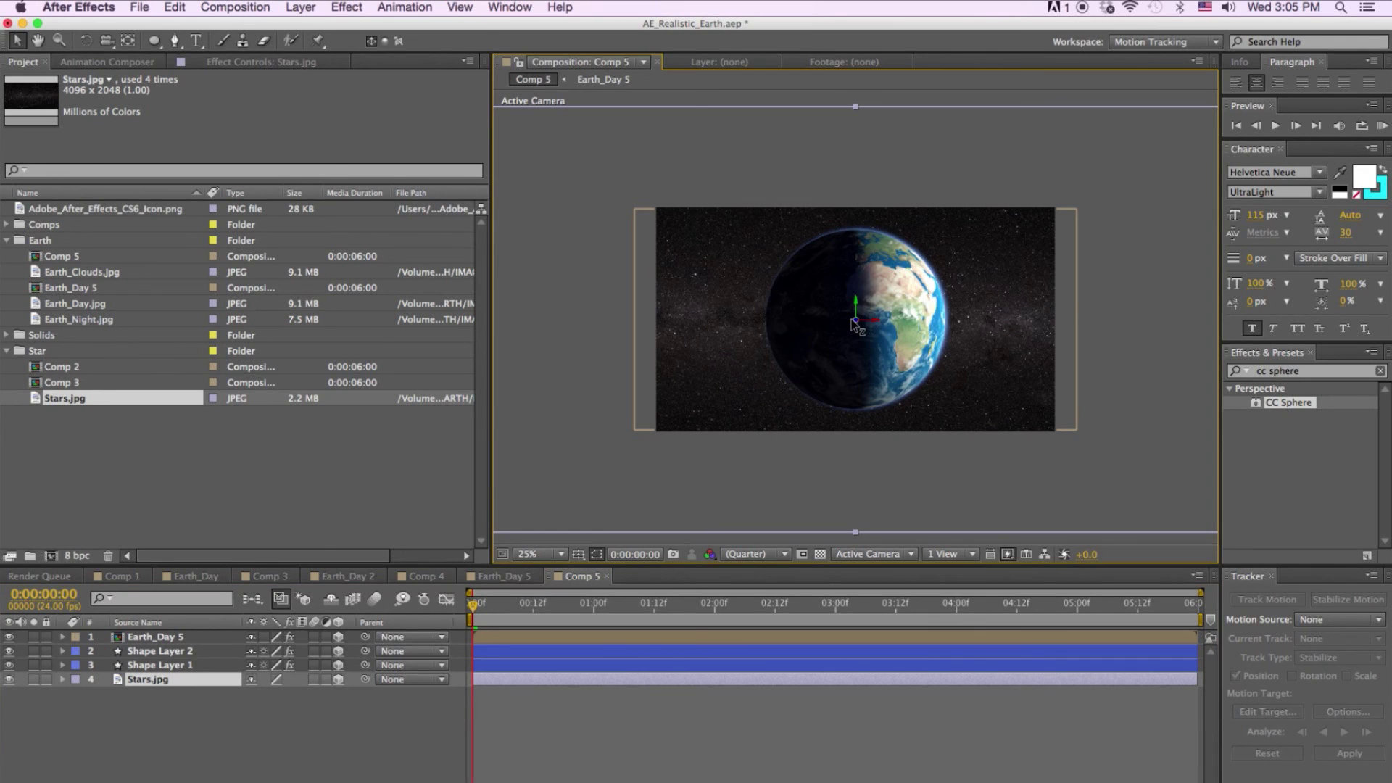
{"action": "left_click_drag", "start_coordinate": [790, 329], "coordinate": [633, 364]}
{"action": "key", "text": "s"}
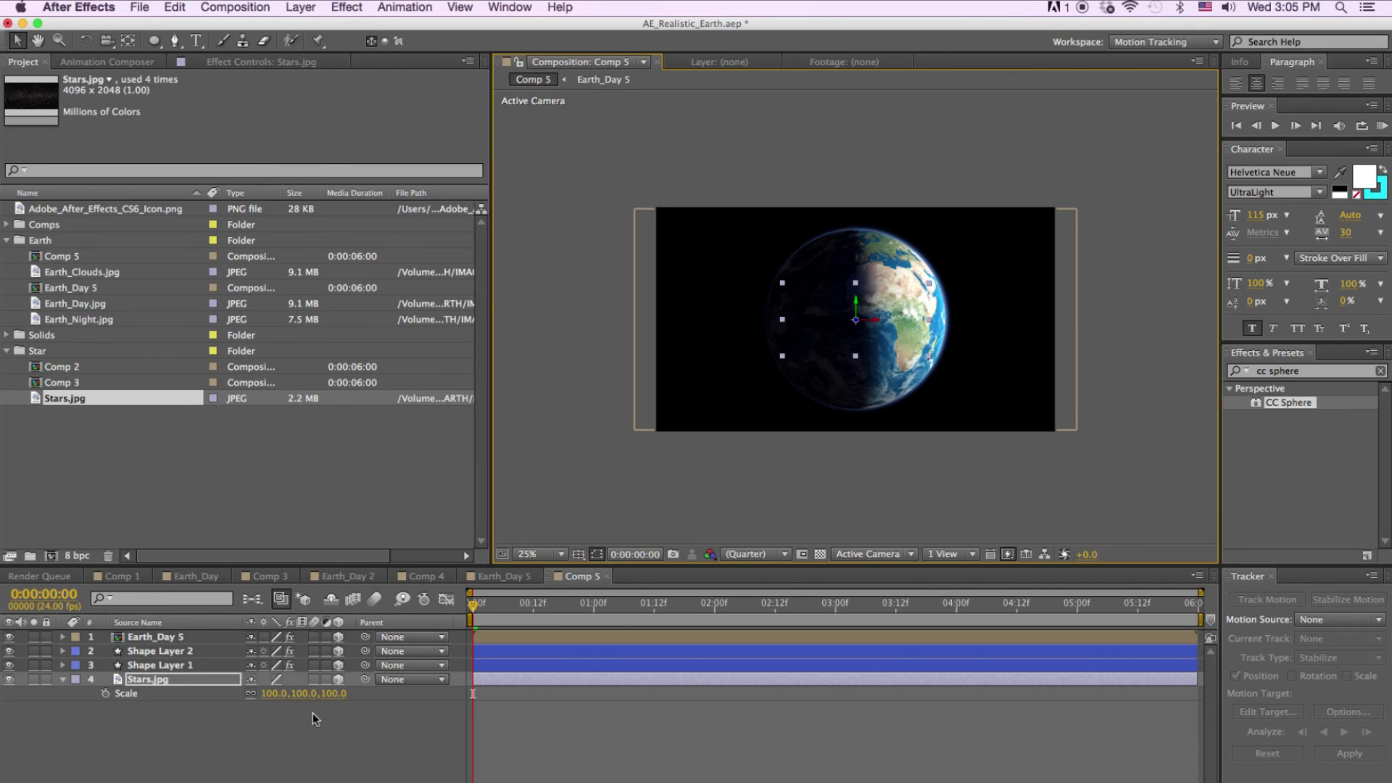
{"action": "left_click_drag", "start_coordinate": [325, 693], "coordinate": [348, 693]}
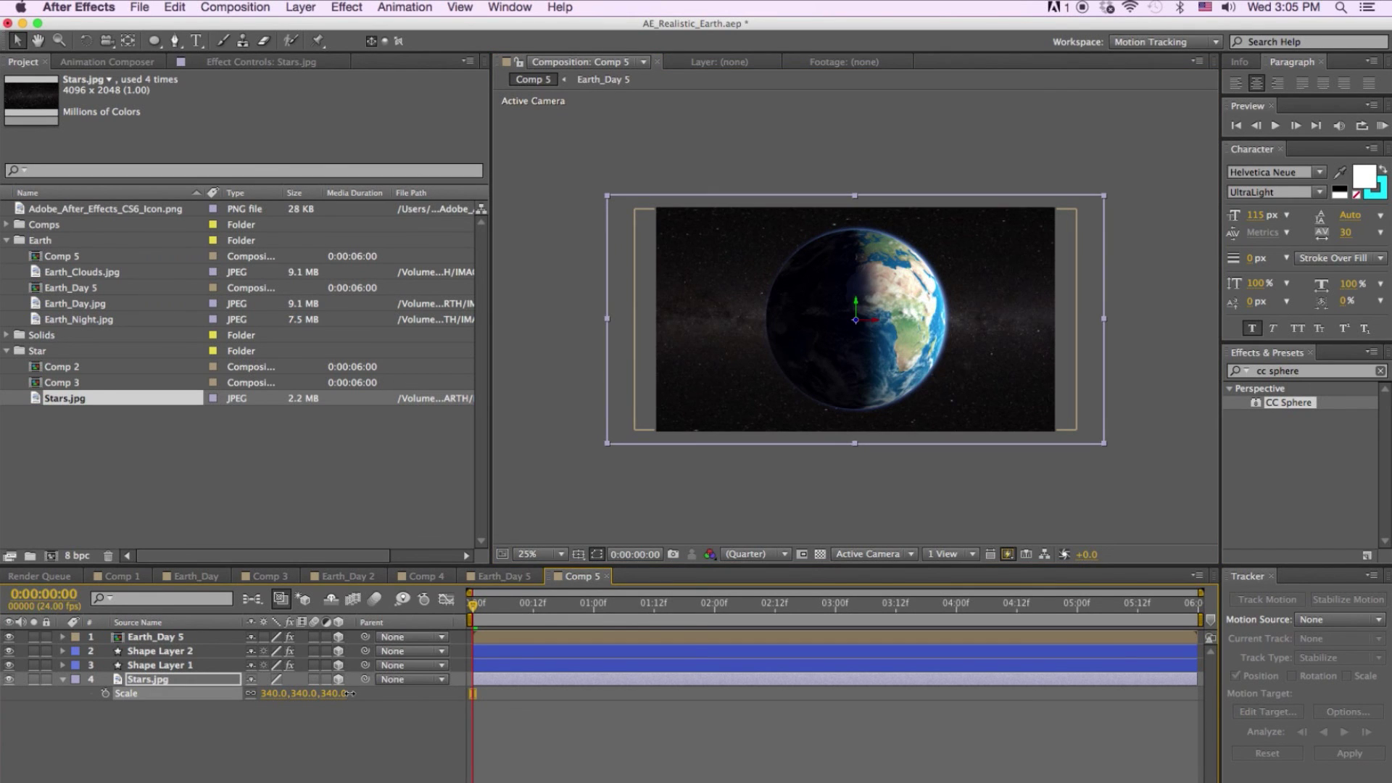
Apply Curves to Stars.jpg and shape the RGB curve into a gentle S with darker shadows and brighter highlights.
{"action": "left_click", "coordinate": [346, 7]}
{"action": "mouse_move", "coordinate": [416, 149]}
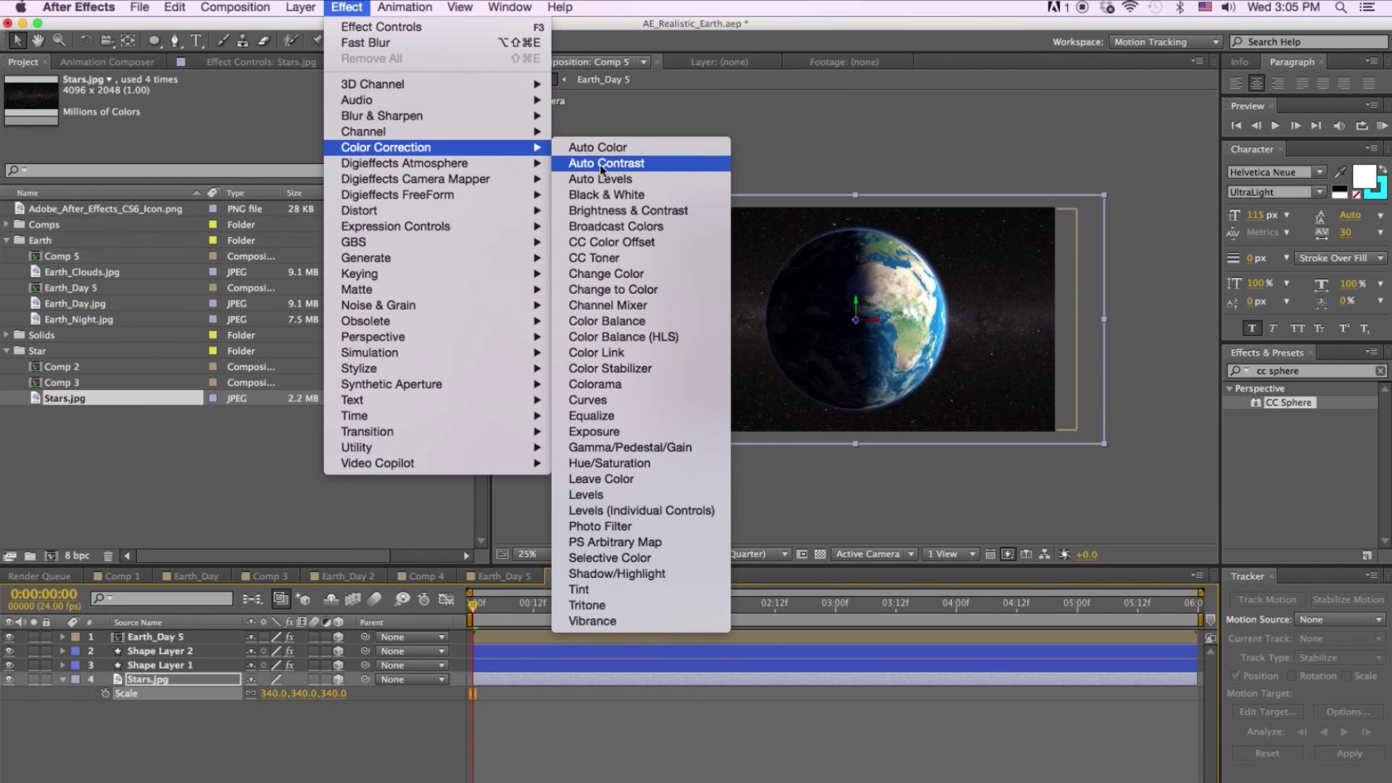
{"action": "left_click", "coordinate": [588, 400]}
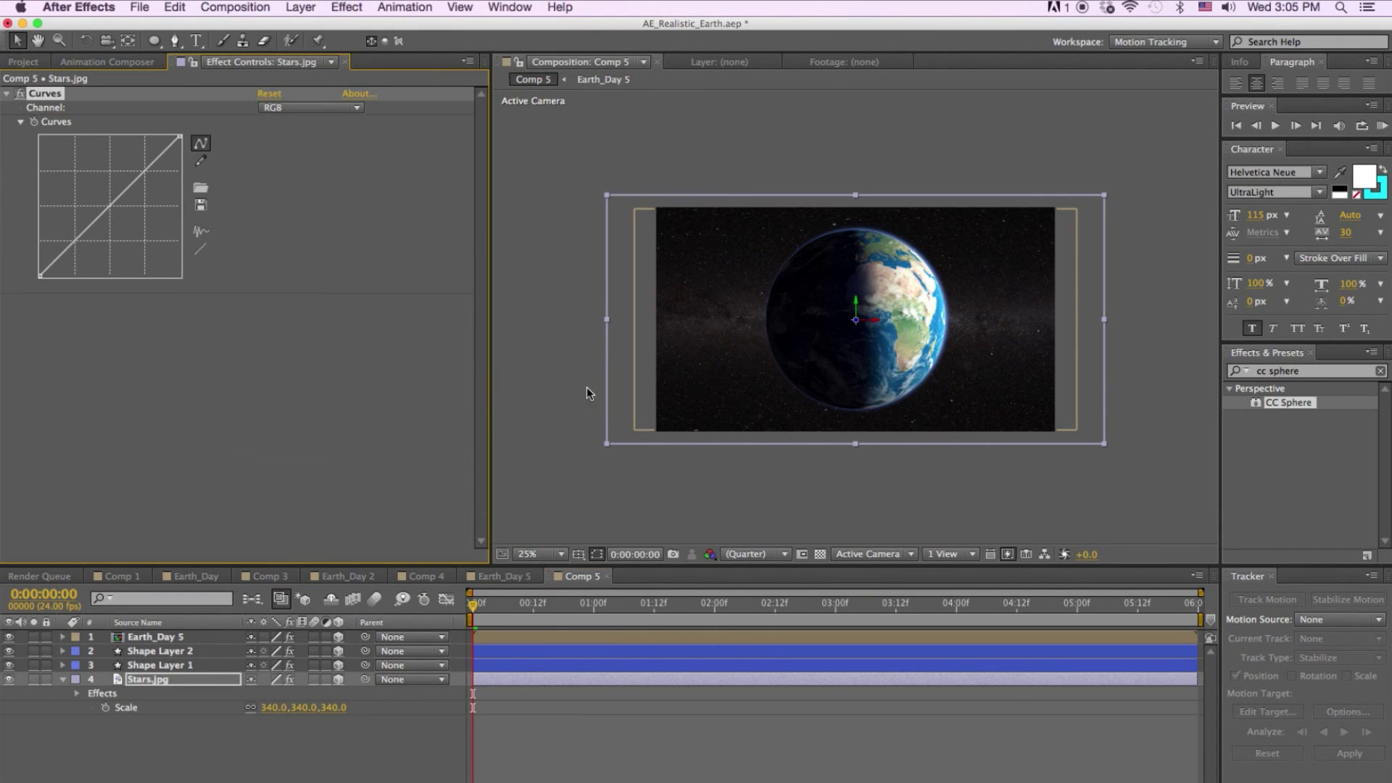
{"action": "left_click_drag", "start_coordinate": [73, 240], "coordinate": [78, 250]}
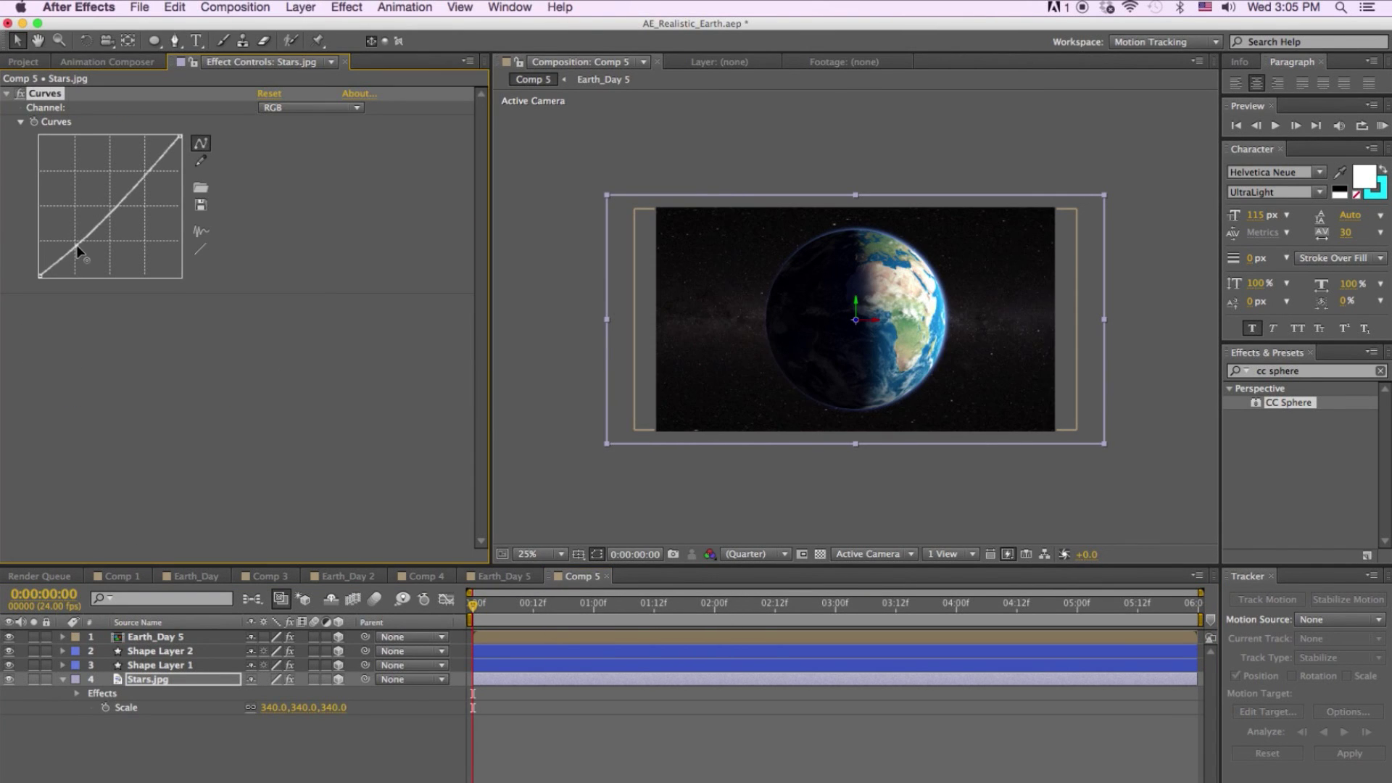
{"action": "left_click_drag", "start_coordinate": [146, 176], "coordinate": [140, 167]}
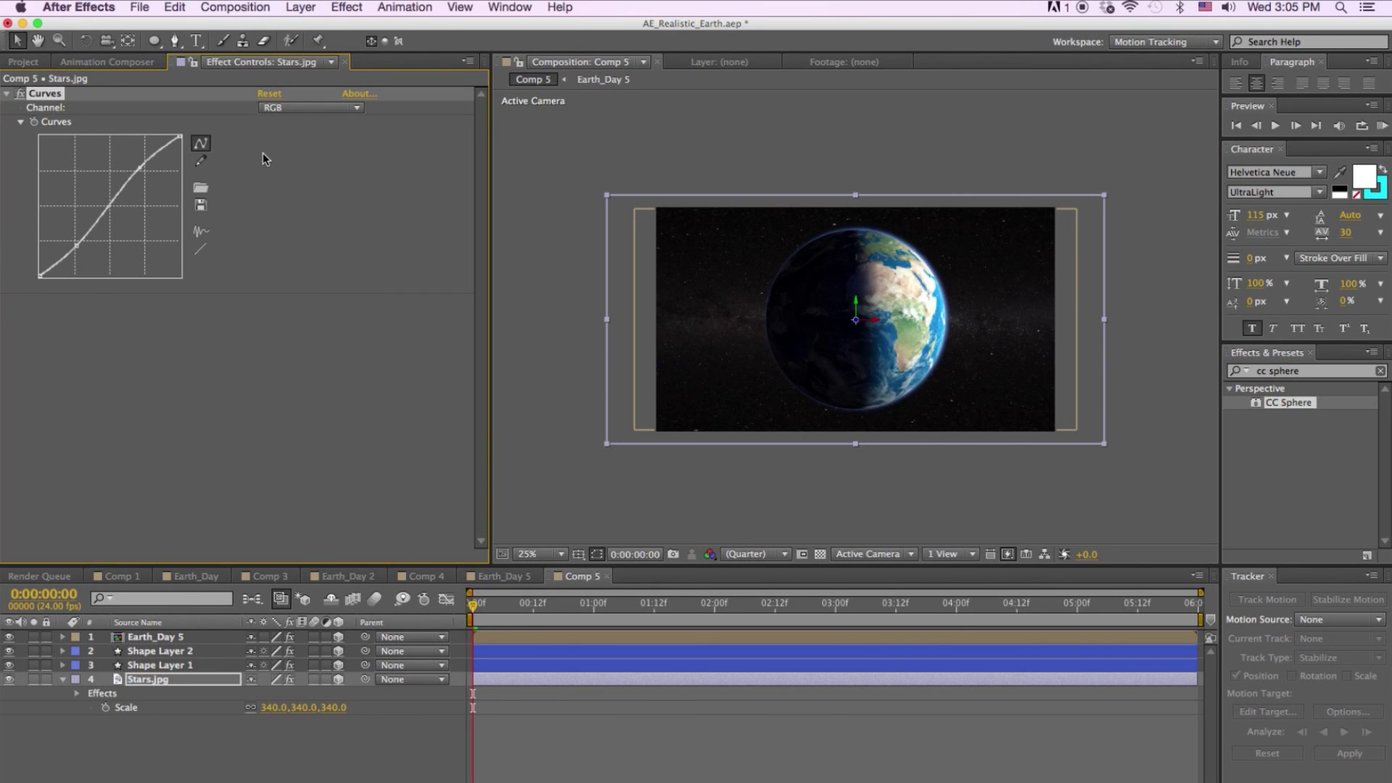
Raise the midtones of the Blue channel in the Stars.jpg Curves effect to tint the starfield blue.
{"action": "left_click", "coordinate": [304, 108]}
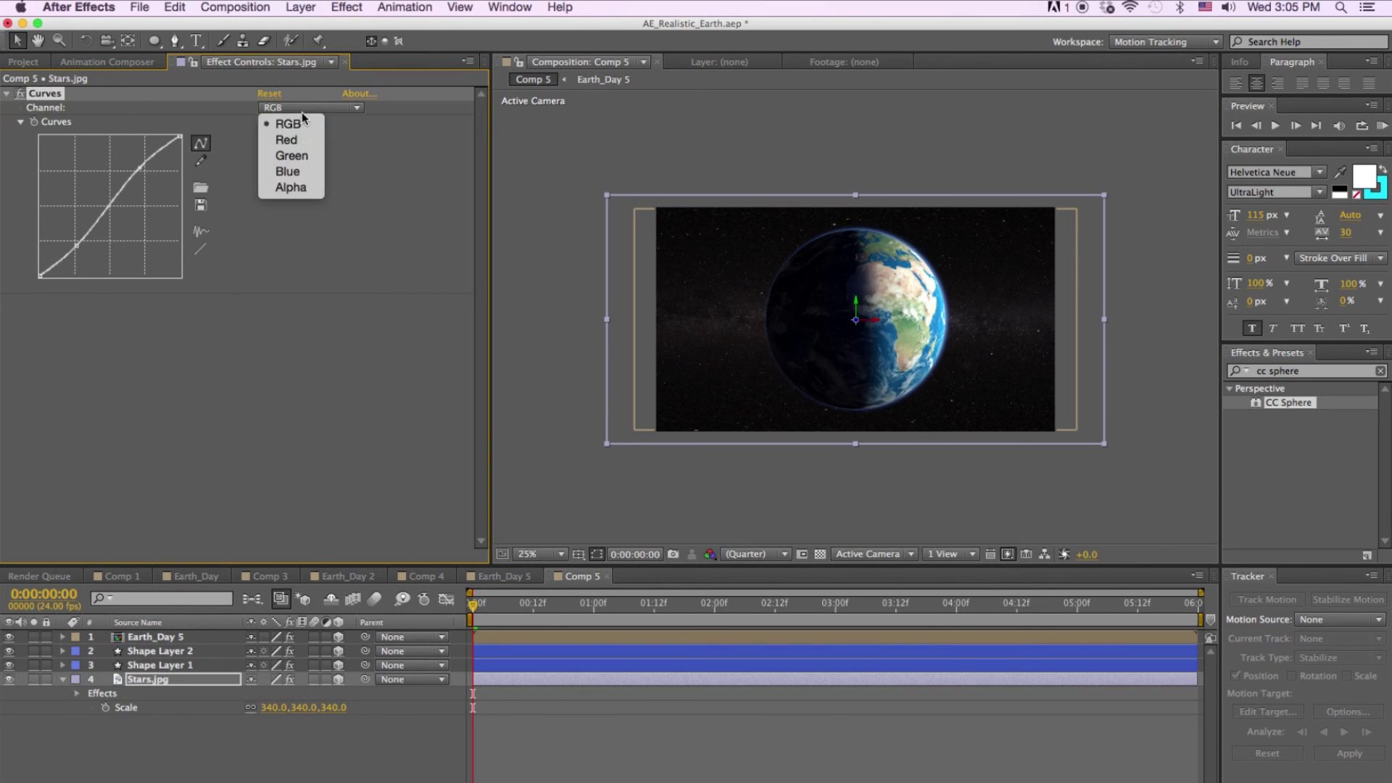
{"action": "left_click", "coordinate": [295, 177]}
{"action": "left_click_drag", "start_coordinate": [108, 210], "coordinate": [100, 197]}
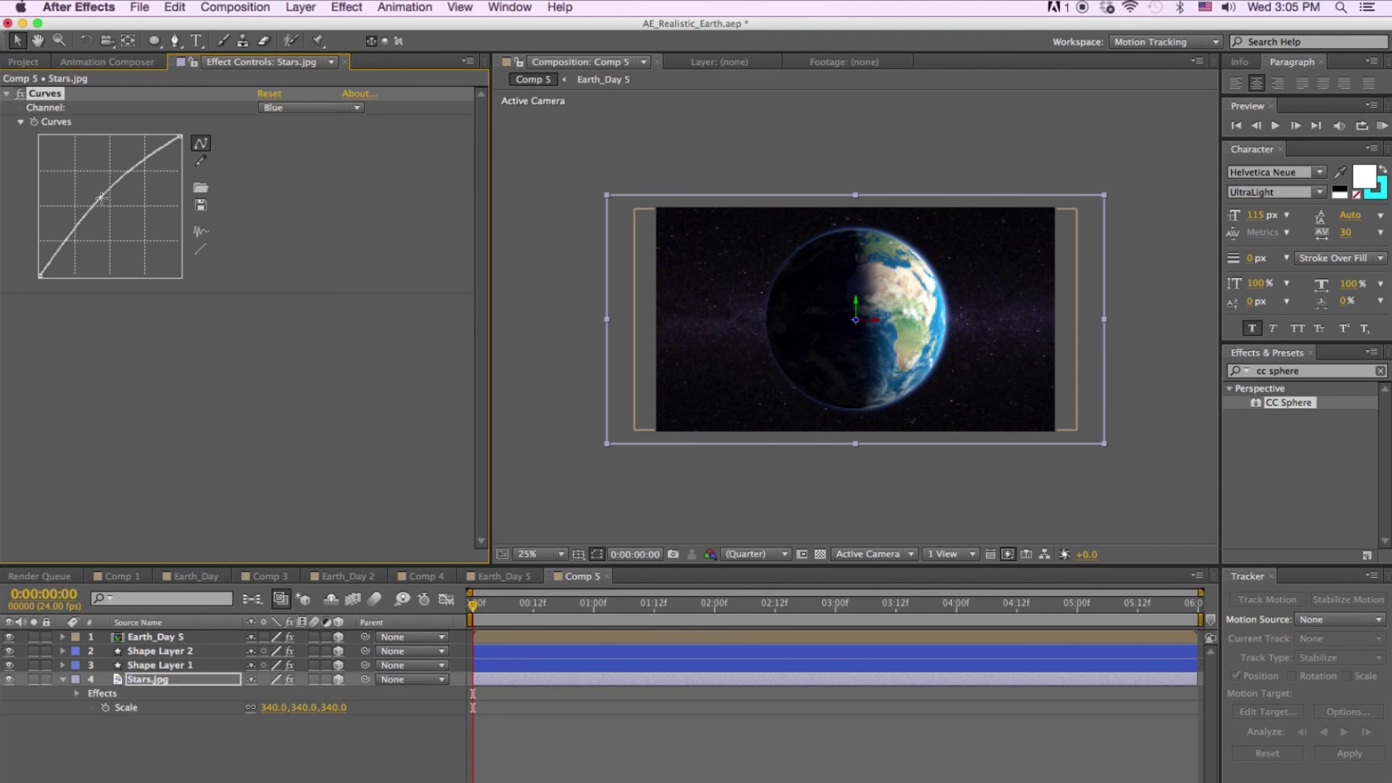
{"action": "left_click", "coordinate": [577, 739]}
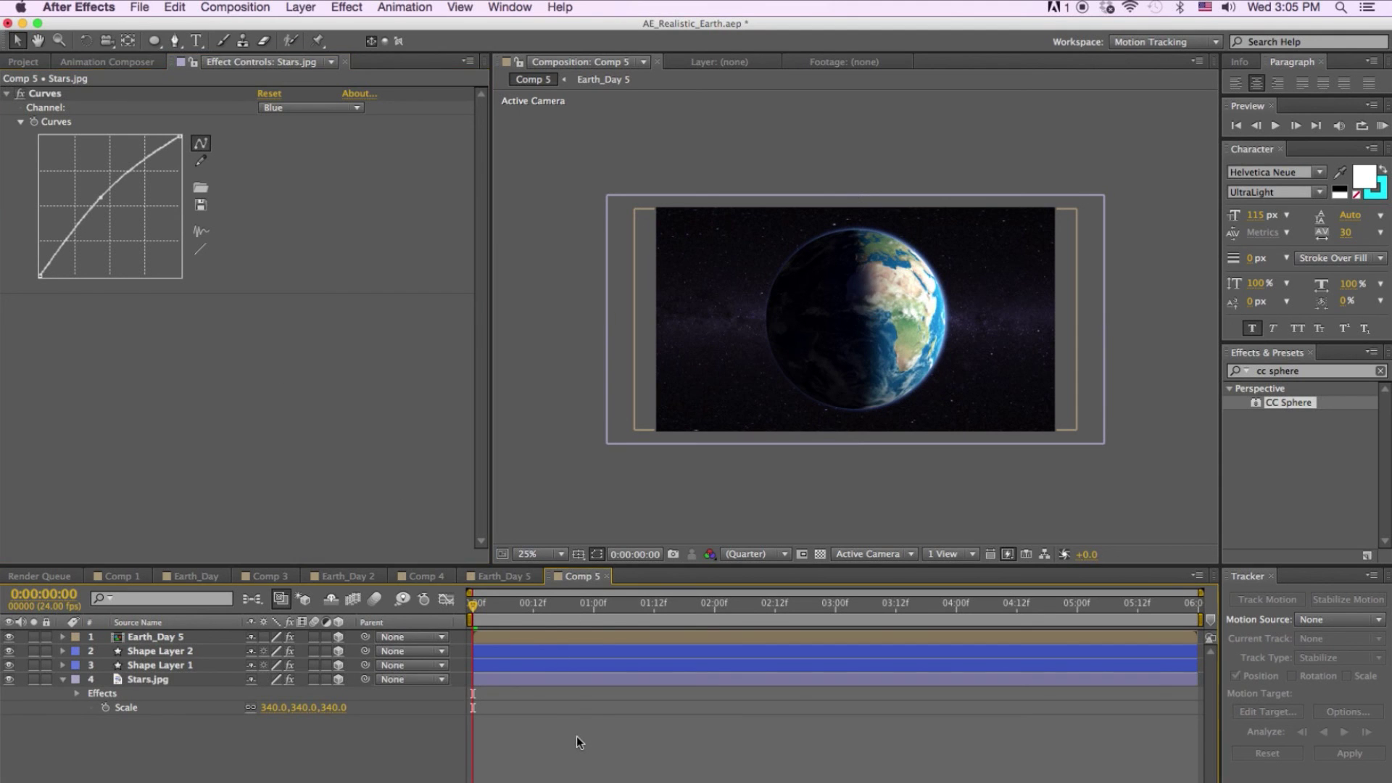
Animate Earth_Day 5's CC Sphere Rotation Y from a keyframe at 0:00:00:00 to -9° at 0:00:05:23, and return to the start.
{"action": "left_click", "coordinate": [560, 637]}
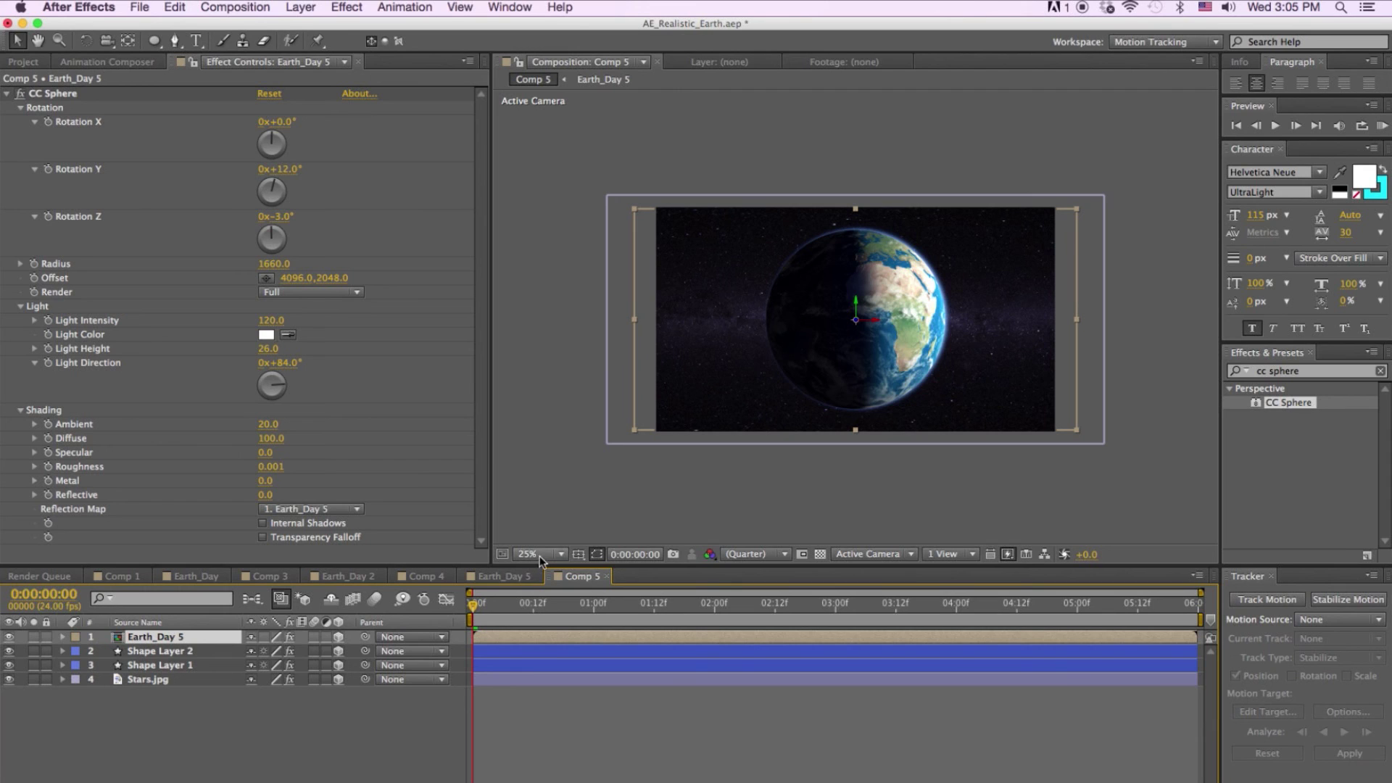
{"action": "left_click", "coordinate": [48, 171]}
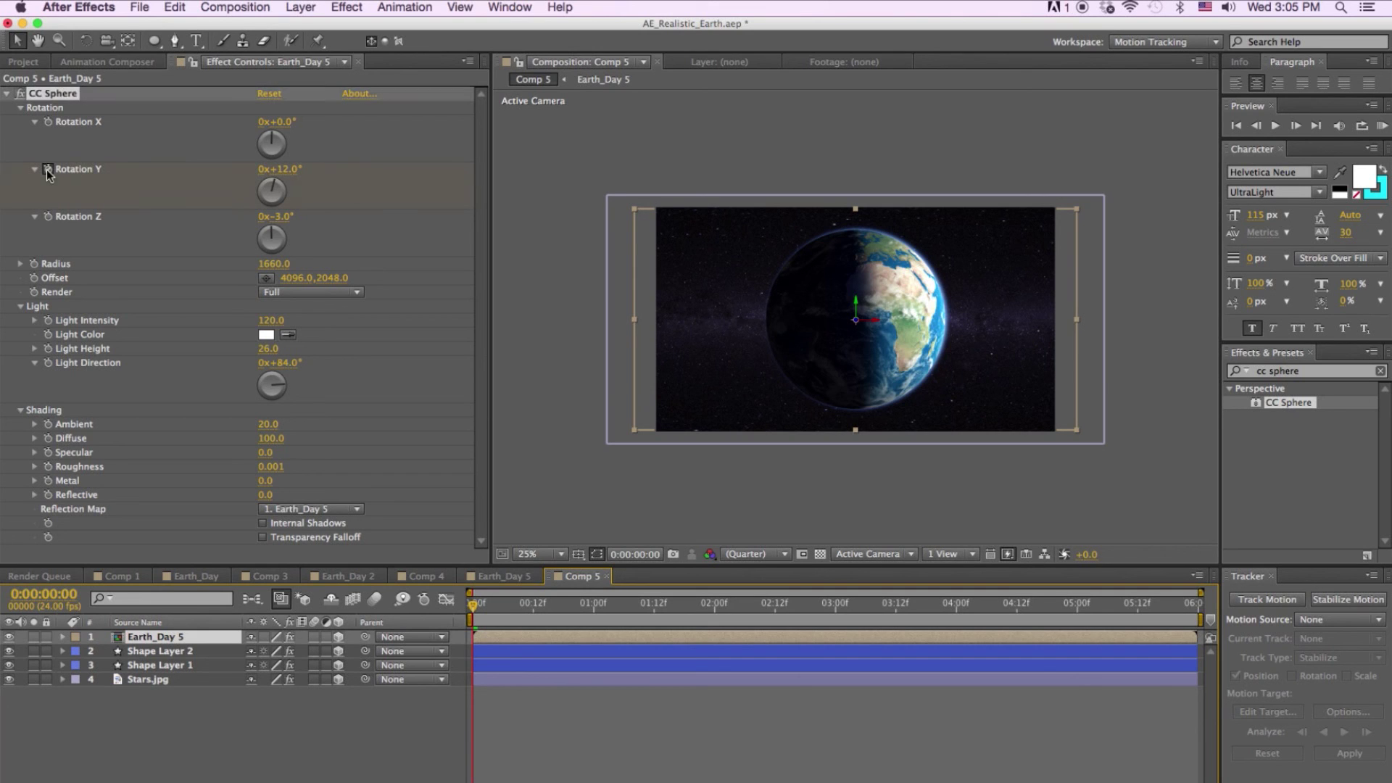
{"action": "left_click_drag", "start_coordinate": [481, 612], "coordinate": [1213, 628]}
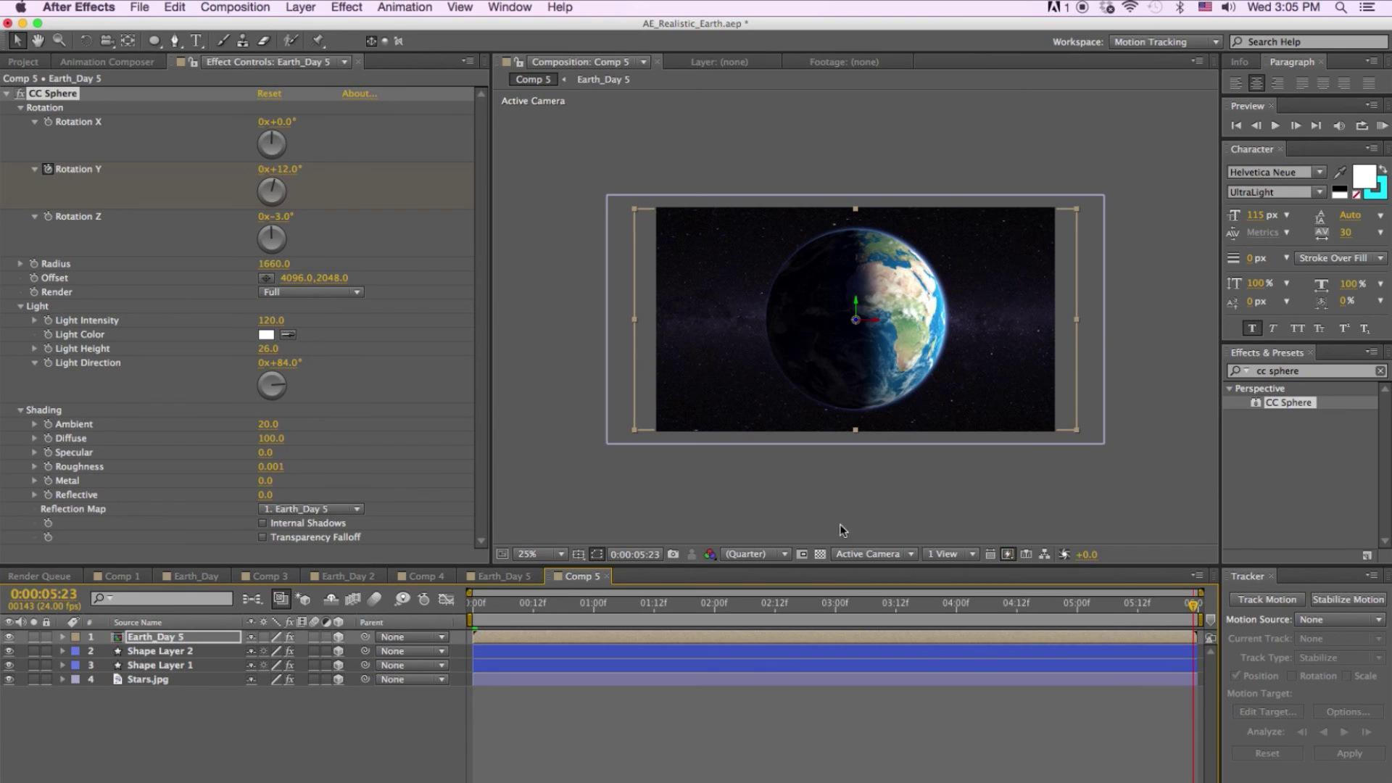
{"action": "left_click", "coordinate": [288, 169]}
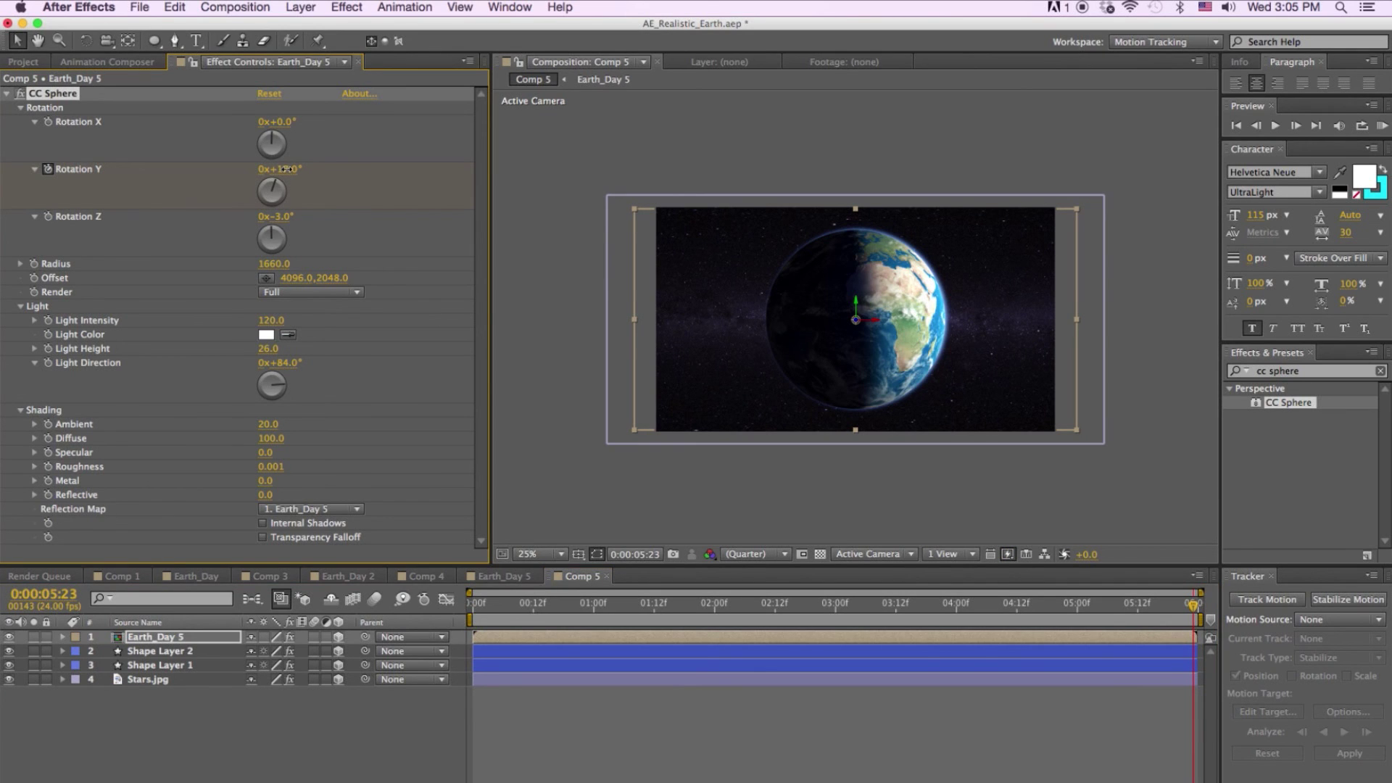
{"action": "left_click_drag", "start_coordinate": [288, 169], "coordinate": [273, 179]}
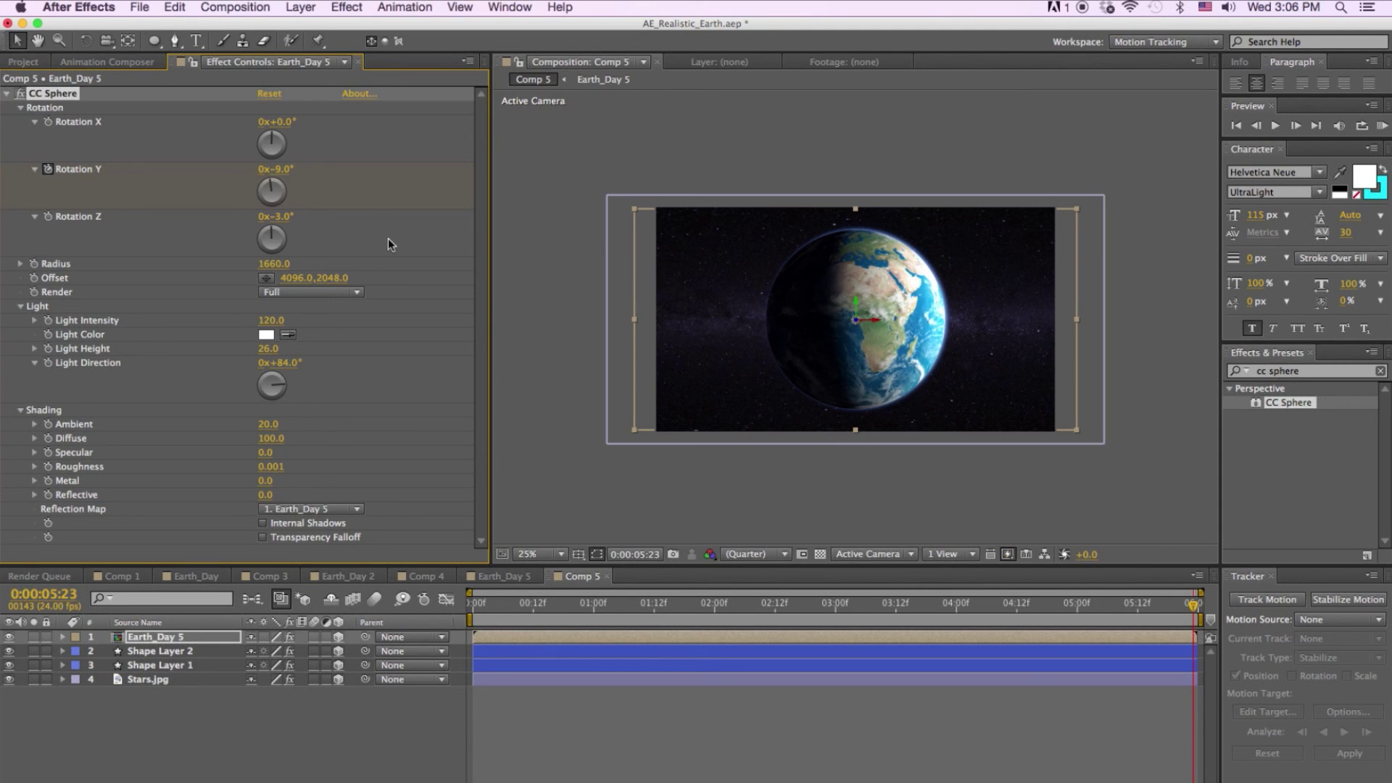
{"action": "left_click_drag", "start_coordinate": [872, 613], "coordinate": [468, 615]}
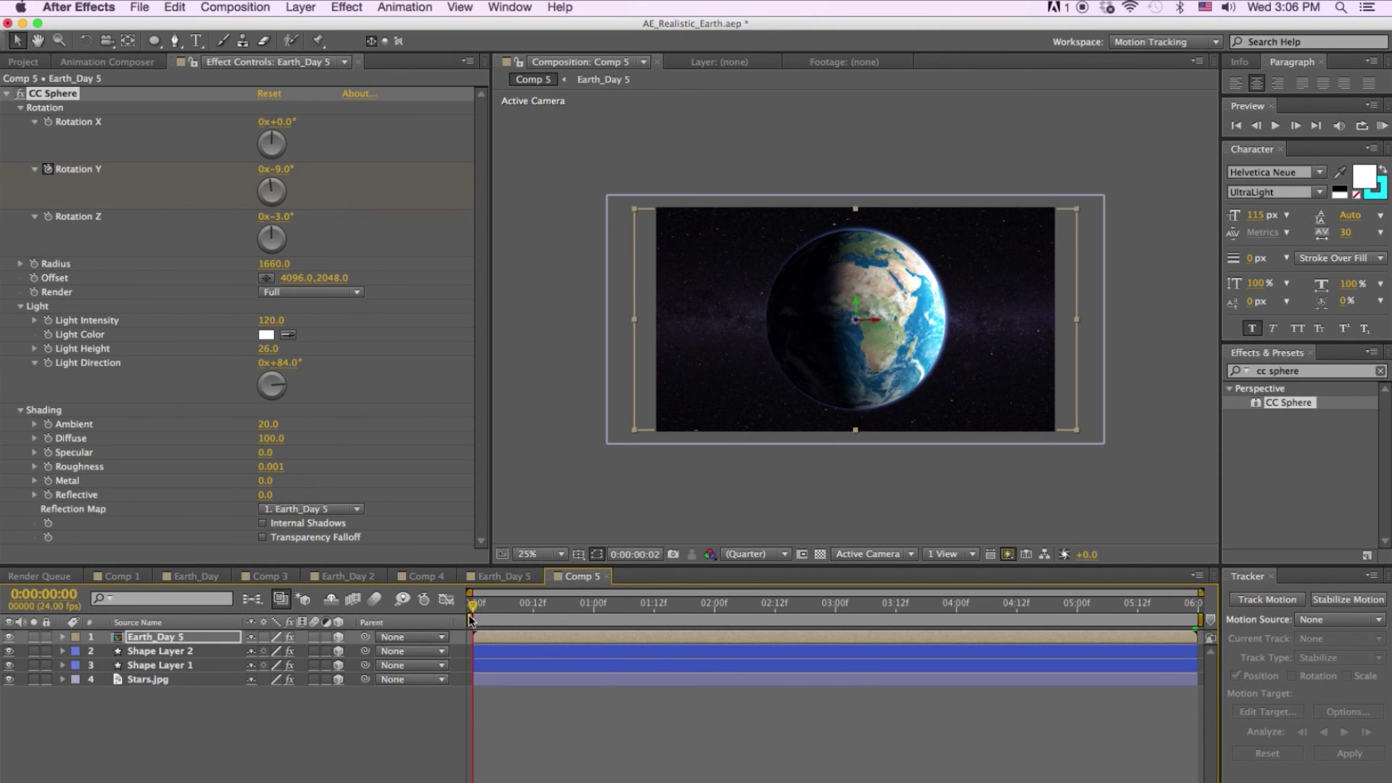